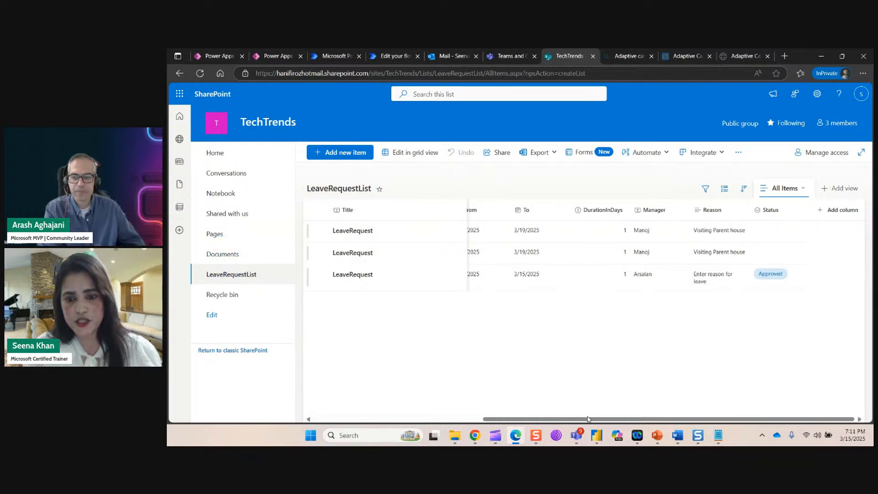
# Inspect the SharePoint list's LeaveType and From column definitions without saving changes.
pyautogui.moveTo(587, 417); pyautogui.dragTo(419, 418)
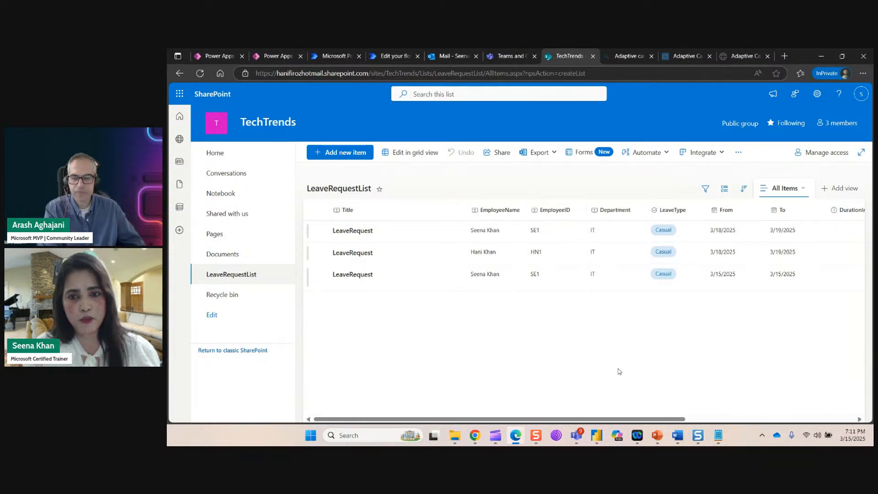
pyautogui.hscroll(2, 675, 422)
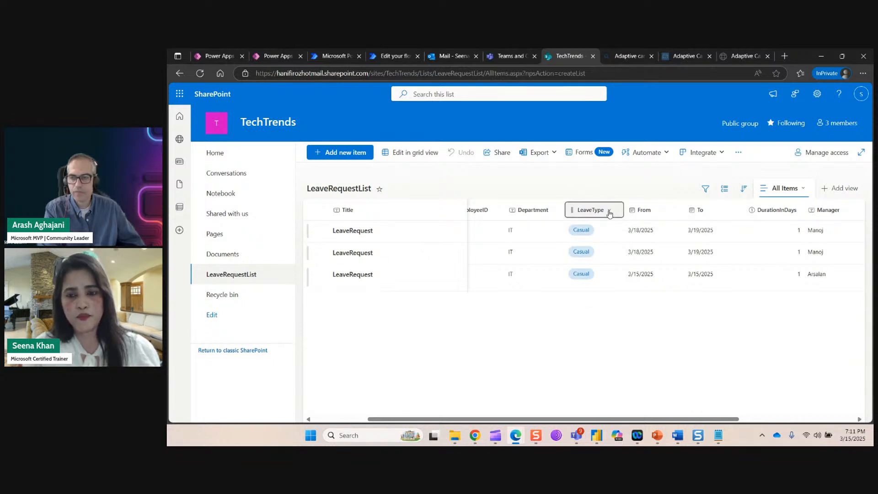
pyautogui.click(610, 211)
pyautogui.moveTo(622, 299)
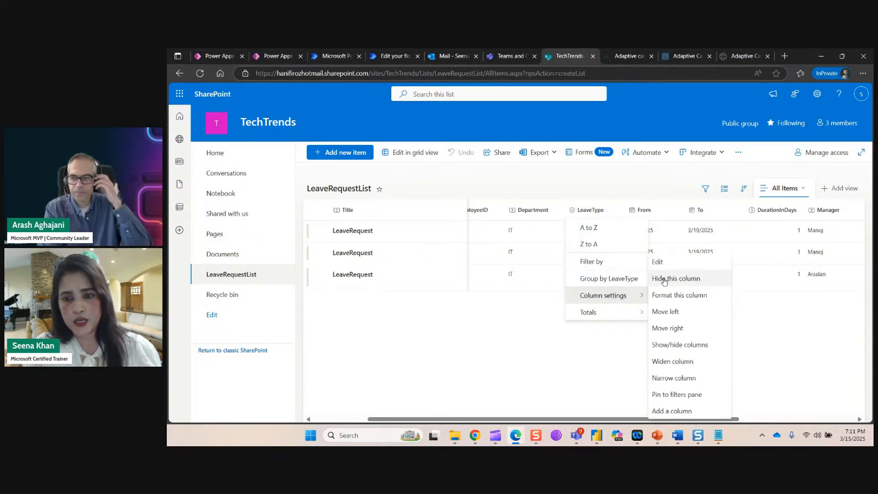
pyautogui.click(658, 262)
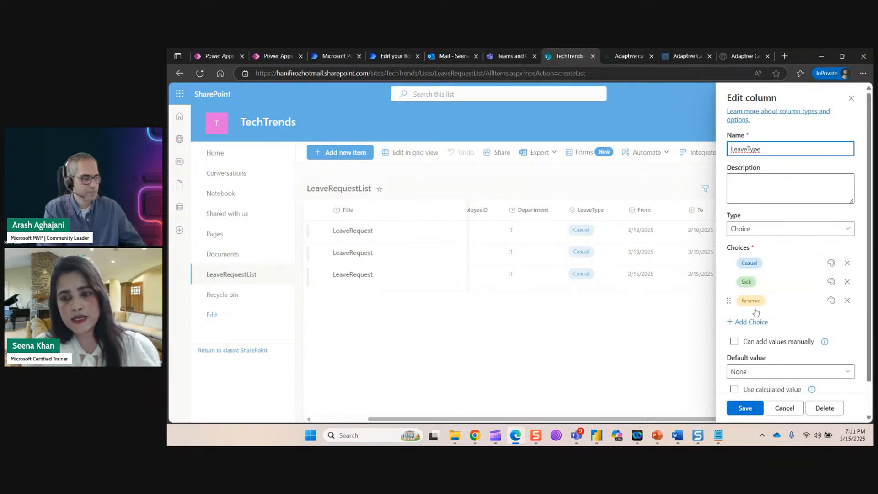
pyautogui.click(790, 407)
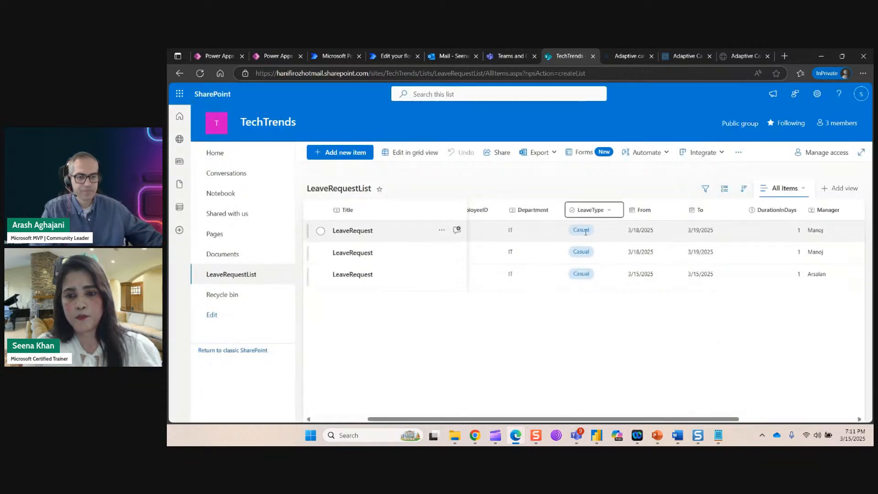
pyautogui.click(657, 212)
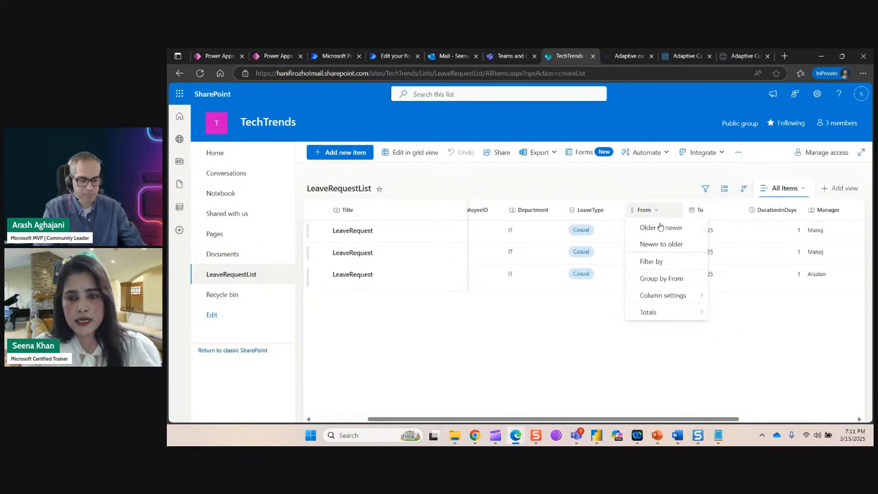
pyautogui.moveTo(674, 296)
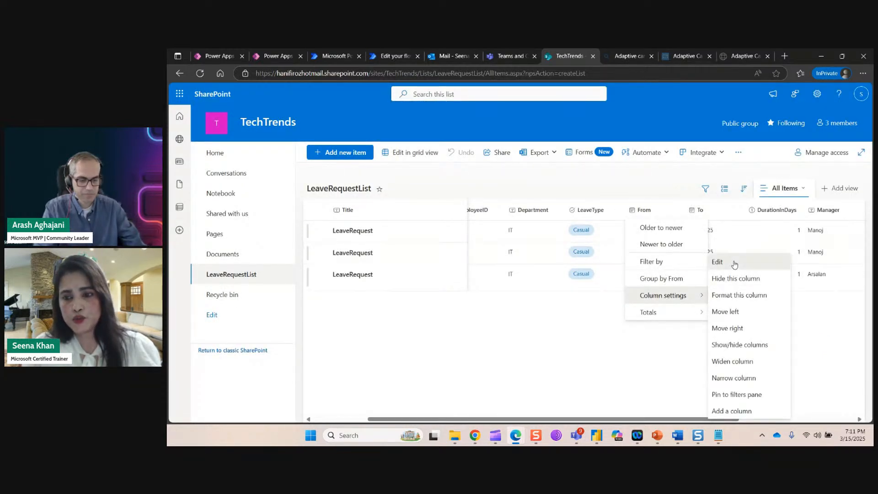
pyautogui.click(728, 262)
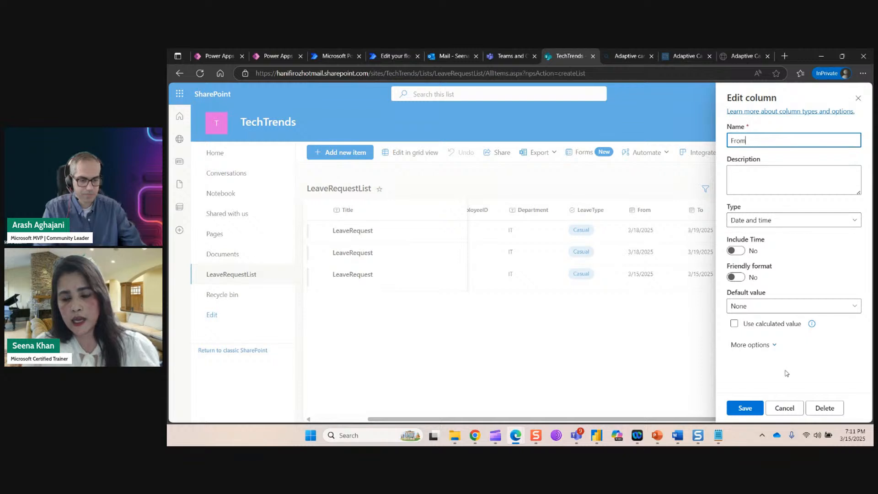
pyautogui.click(785, 409)
# Inspect the DurationInDays column definition and close it without saving.
pyautogui.moveTo(732, 419); pyautogui.dragTo(812, 415)
pyautogui.click(673, 211)
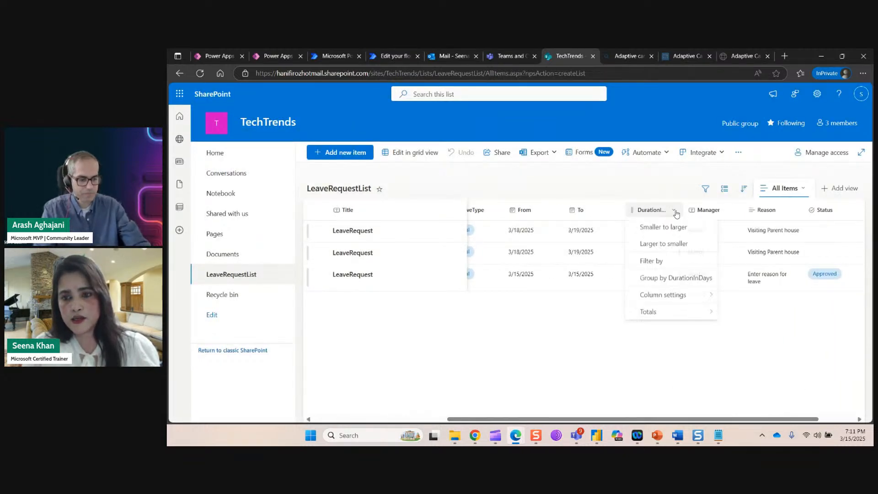
pyautogui.moveTo(659, 295)
pyautogui.click(761, 263)
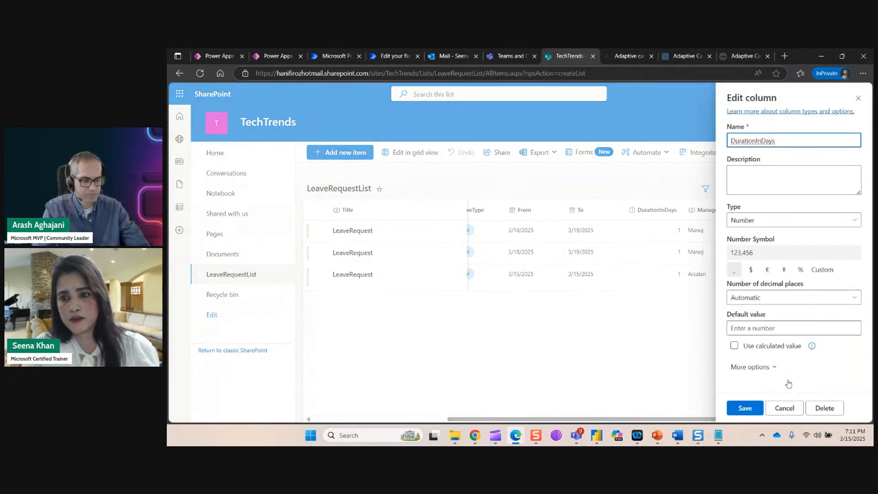
pyautogui.click(784, 408)
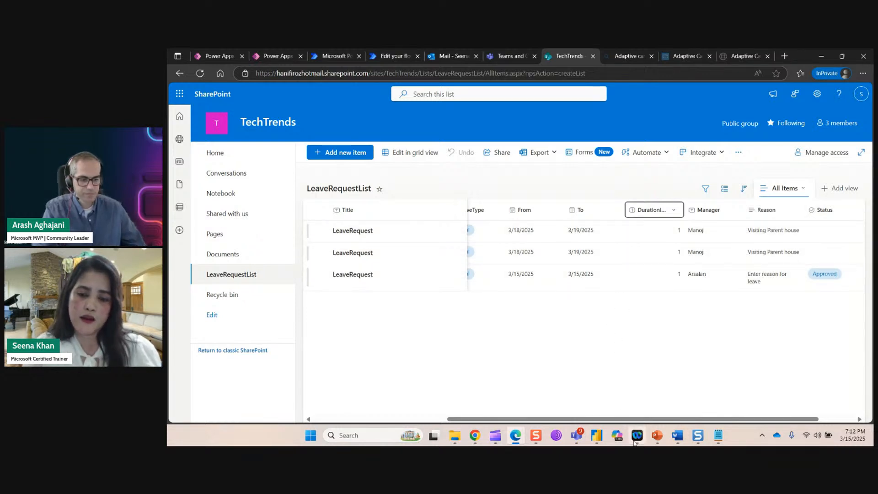
pyautogui.moveTo(572, 419); pyautogui.dragTo(438, 416)
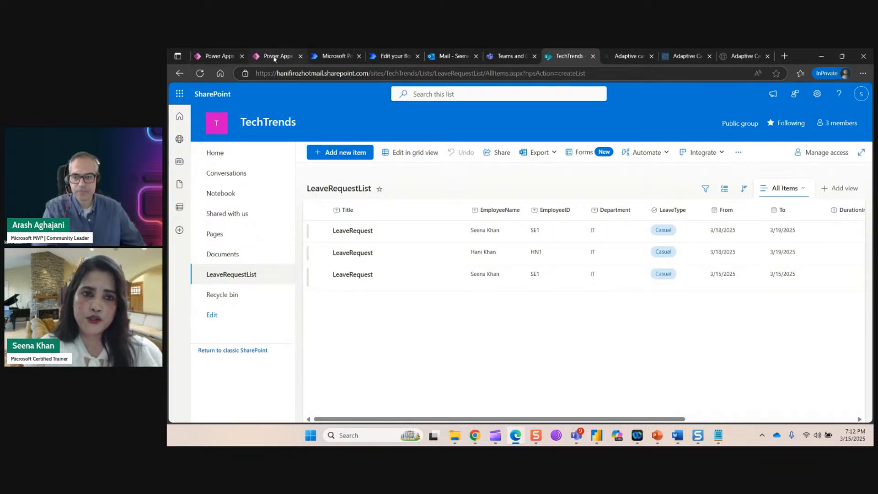
# Start a new Power Apps app from a page design using Blank canvas (Tablet).
pyautogui.click(273, 58)
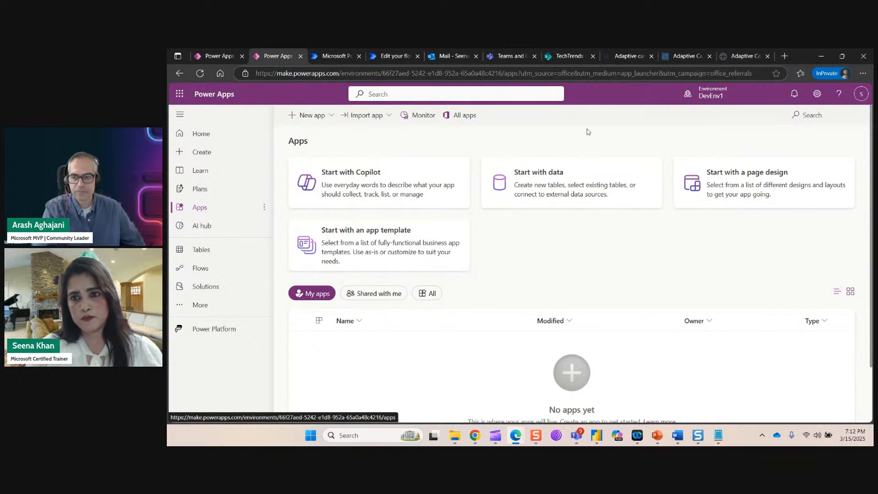
pyautogui.moveTo(722, 100)
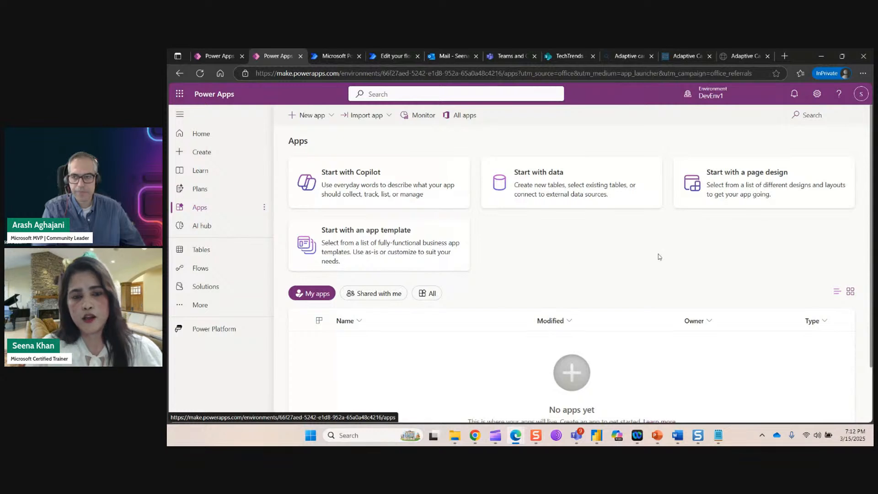
pyautogui.click(738, 197)
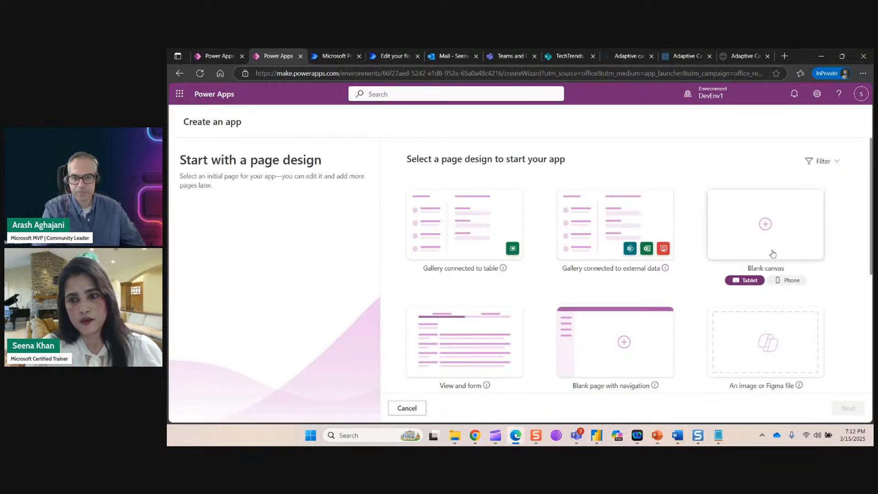
pyautogui.click(772, 253)
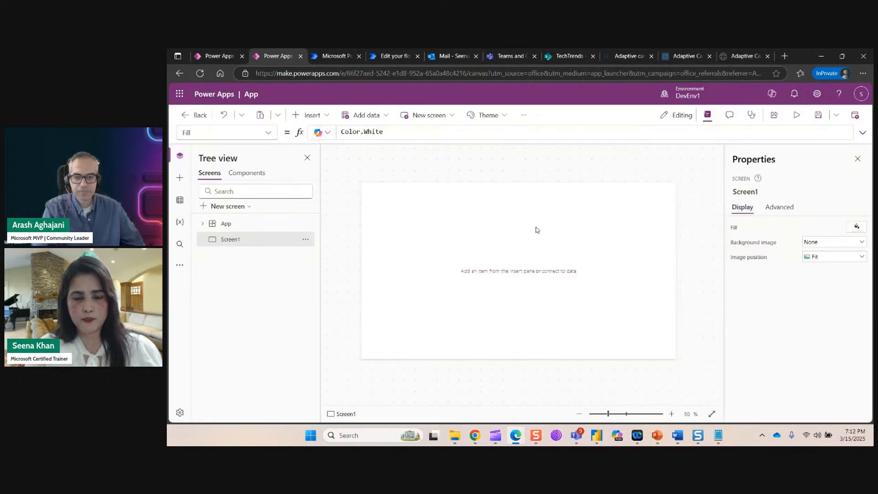
# Dismiss the welcome dialog and set Screen1's fill to light blue RGBA(153, 207, 236, 1).
pyautogui.click(606, 321)
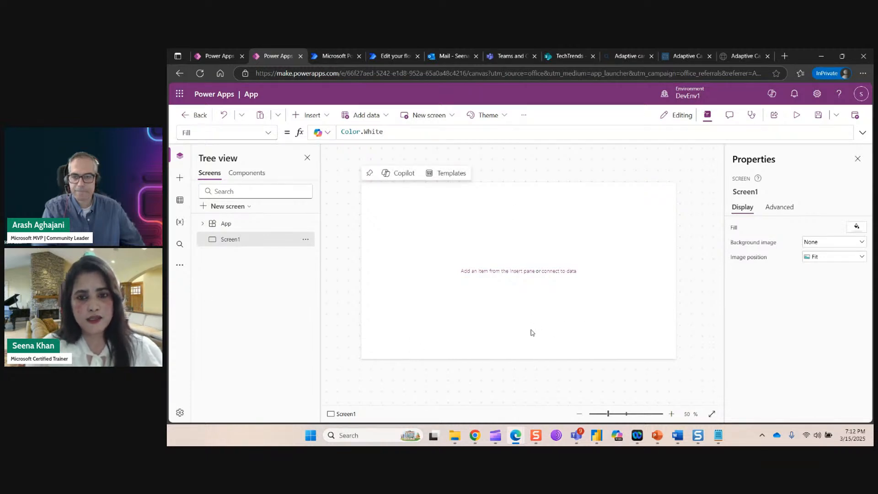
pyautogui.click(857, 226)
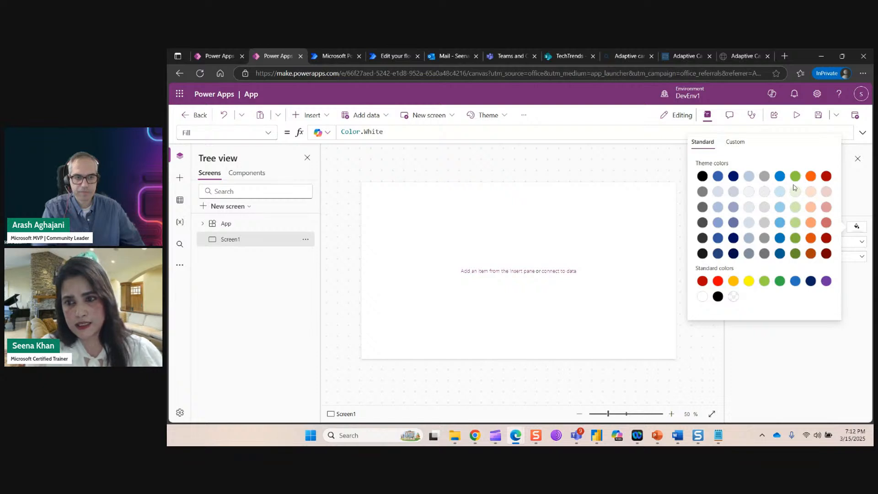
pyautogui.click(780, 207)
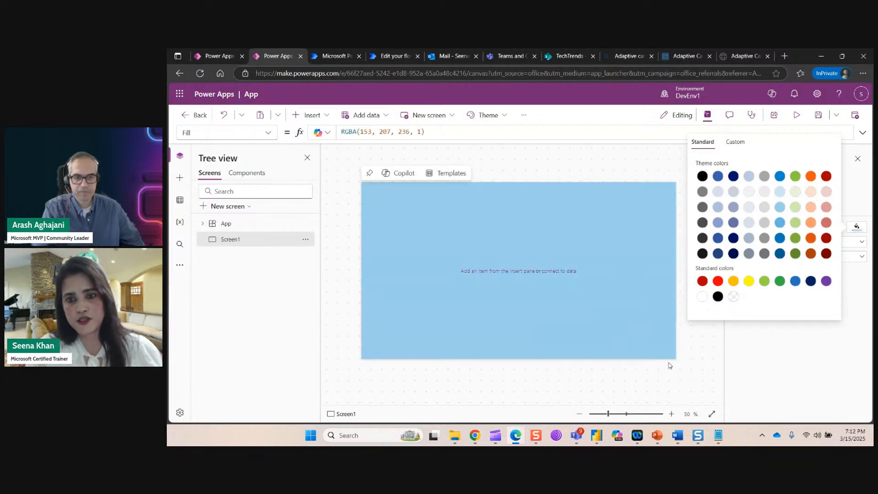
pyautogui.click(602, 337)
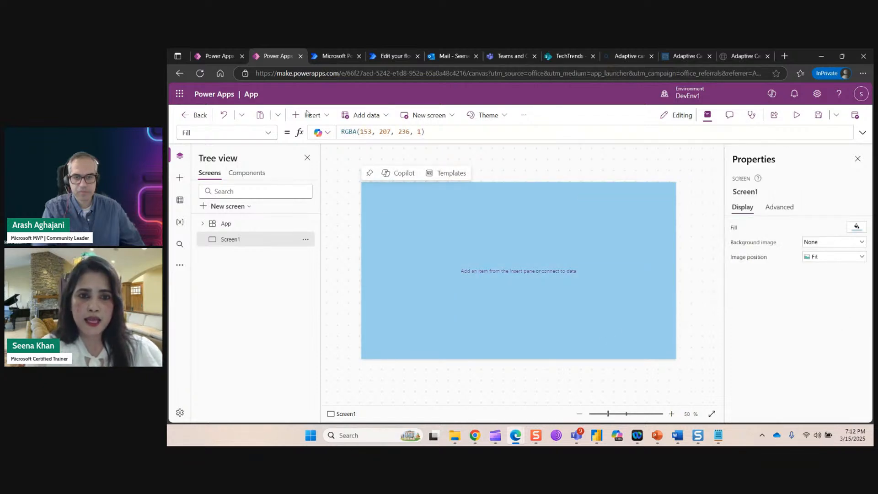
pyautogui.click(329, 117)
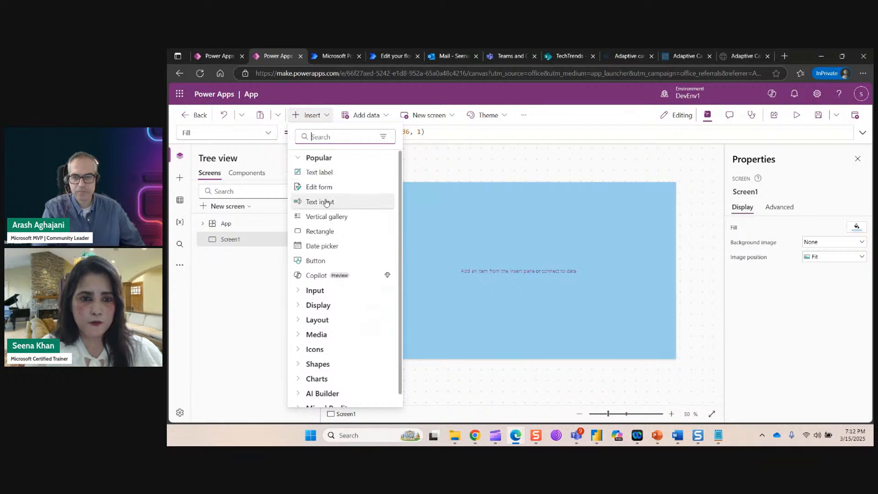
# Add a text label and stretch it across the top edge of the screen.
pyautogui.click(324, 173)
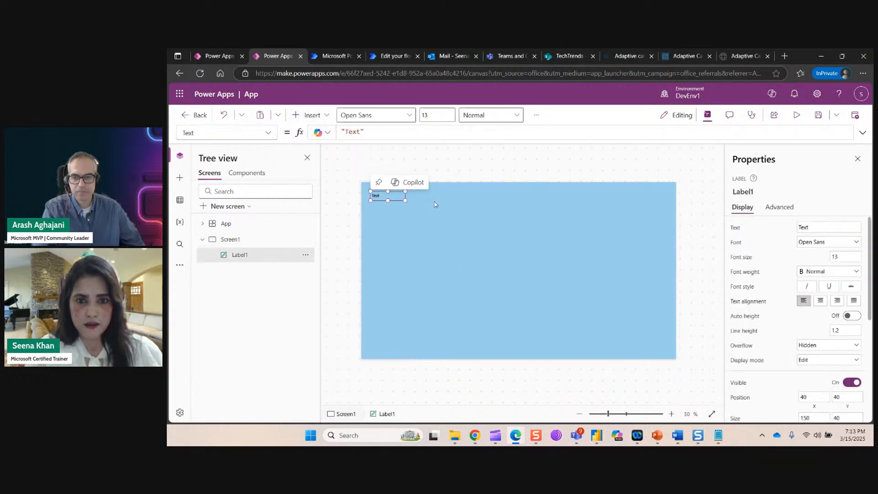
pyautogui.moveTo(405, 200); pyautogui.dragTo(675, 214)
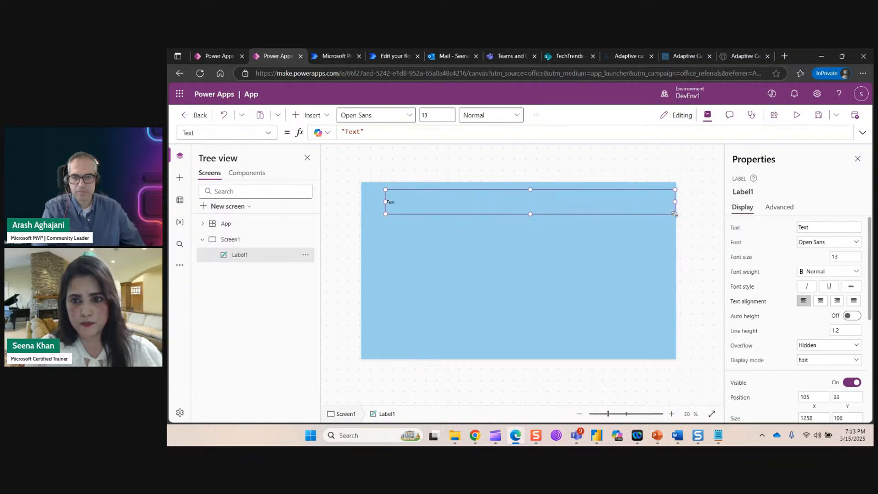
pyautogui.click(383, 206)
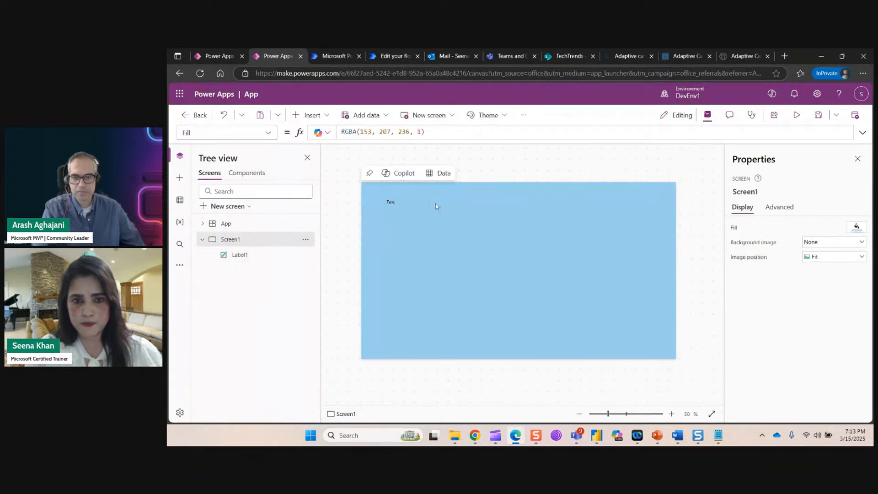
pyautogui.click(397, 202)
pyautogui.moveTo(384, 202); pyautogui.dragTo(361, 201)
pyautogui.moveTo(516, 190); pyautogui.dragTo(518, 182)
# Change the label text to 'Leave Request Form' and centre it.
pyautogui.moveTo(815, 229); pyautogui.dragTo(797, 227)
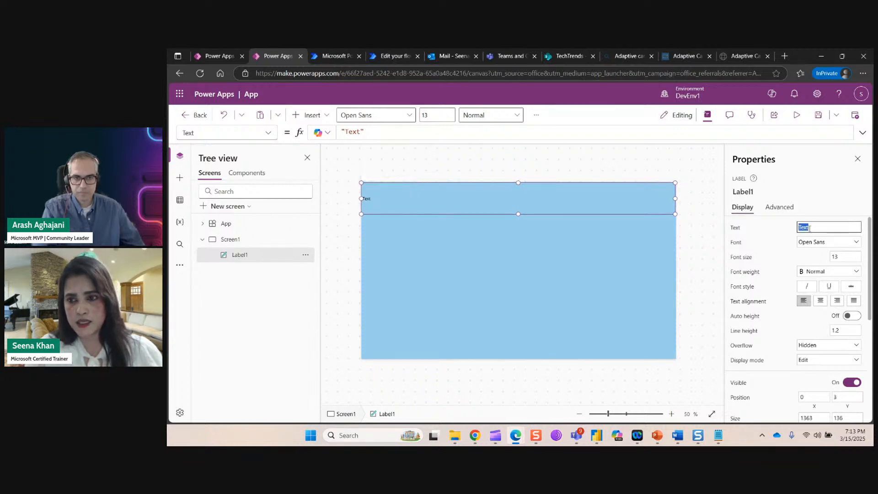
pyautogui.press('BackSpace')
pyautogui.write('Leave ')
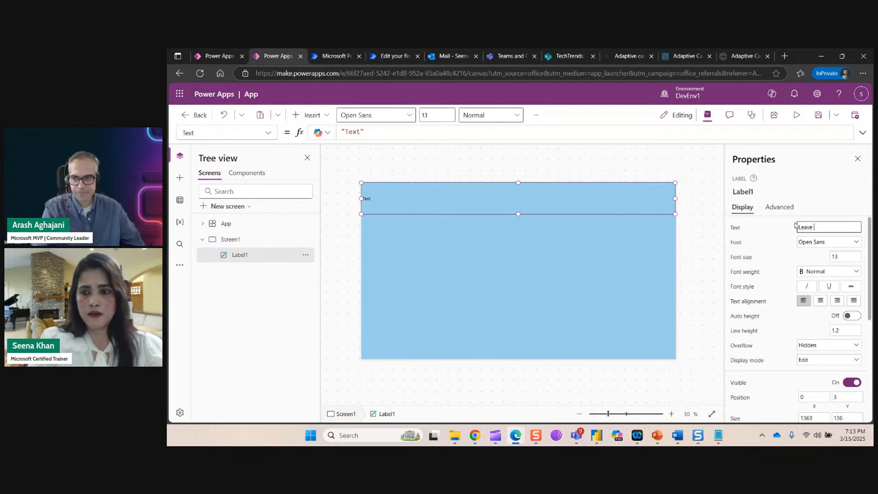
pyautogui.write('Reauest Form')
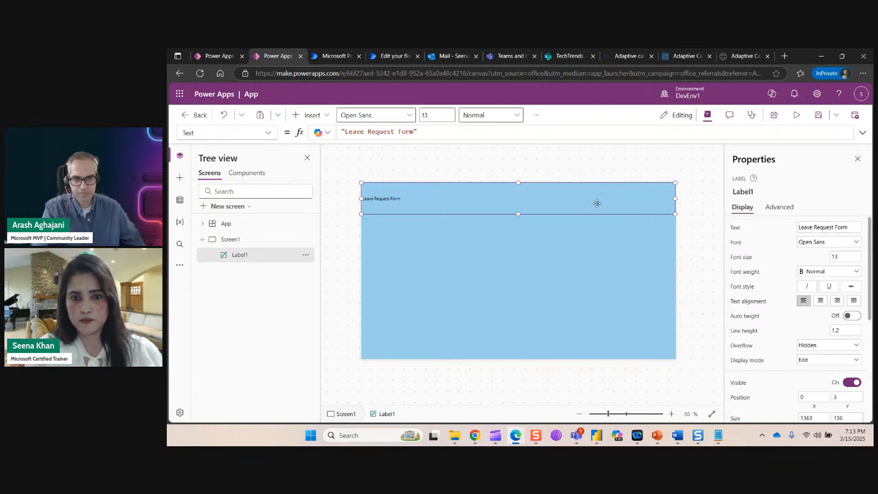
pyautogui.click(820, 302)
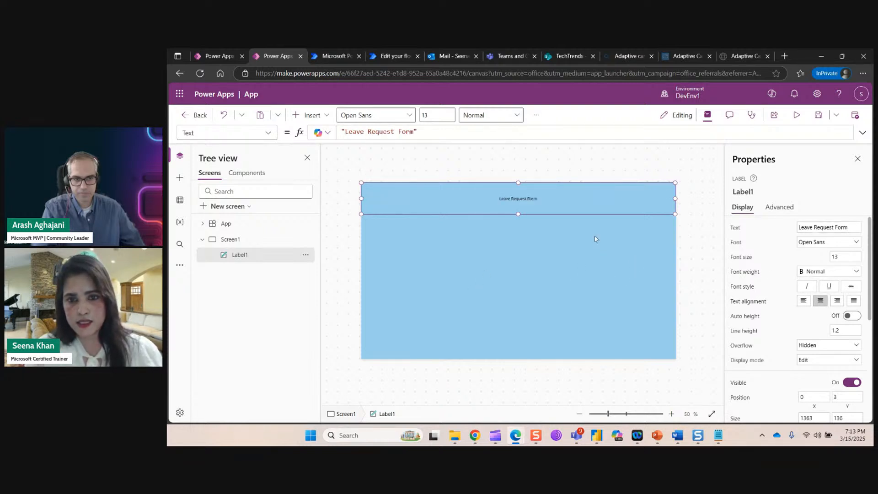
# Set the title font to Great Vibes, size 45, bold.
pyautogui.click(857, 243)
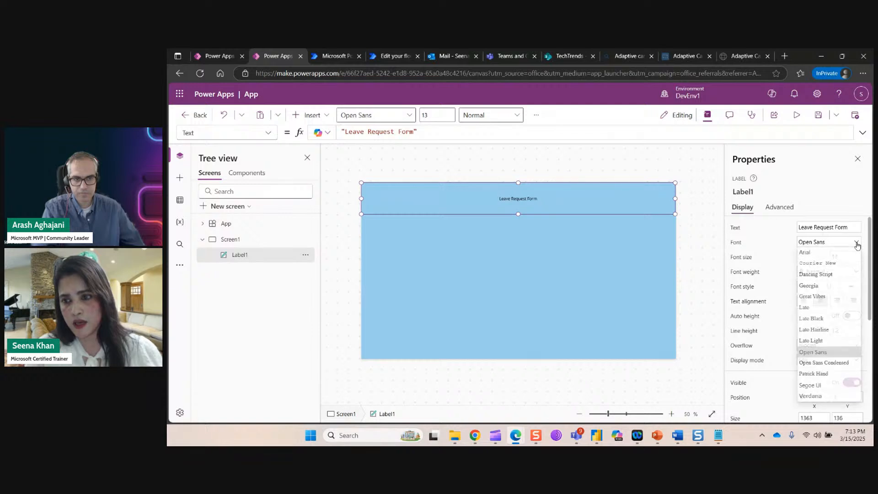
pyautogui.click(822, 298)
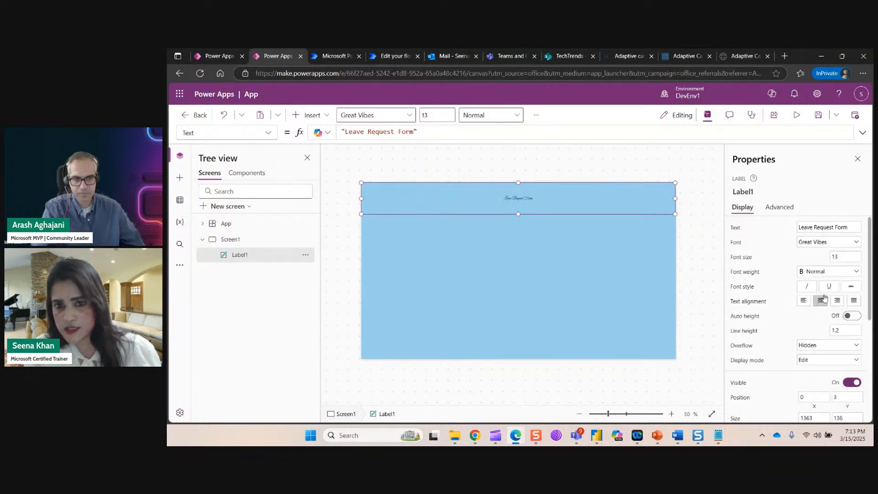
pyautogui.click(846, 258)
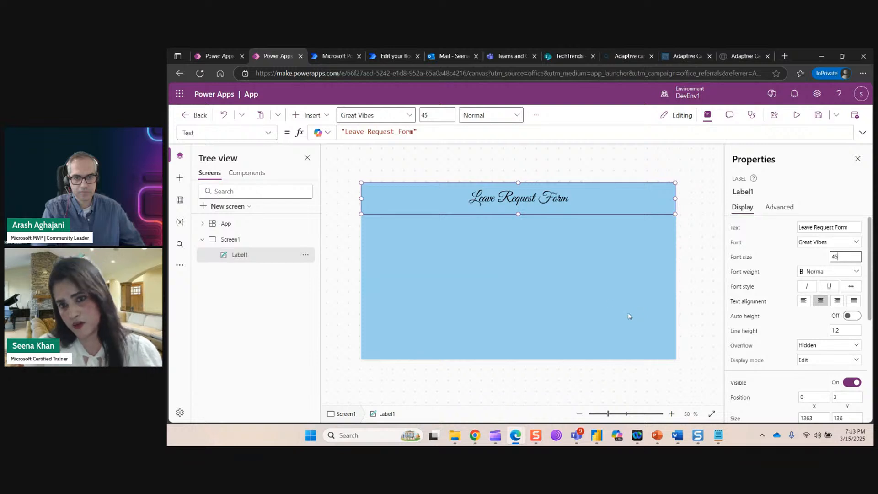
pyautogui.scroll(-1, 860, 256)
pyautogui.click(854, 224)
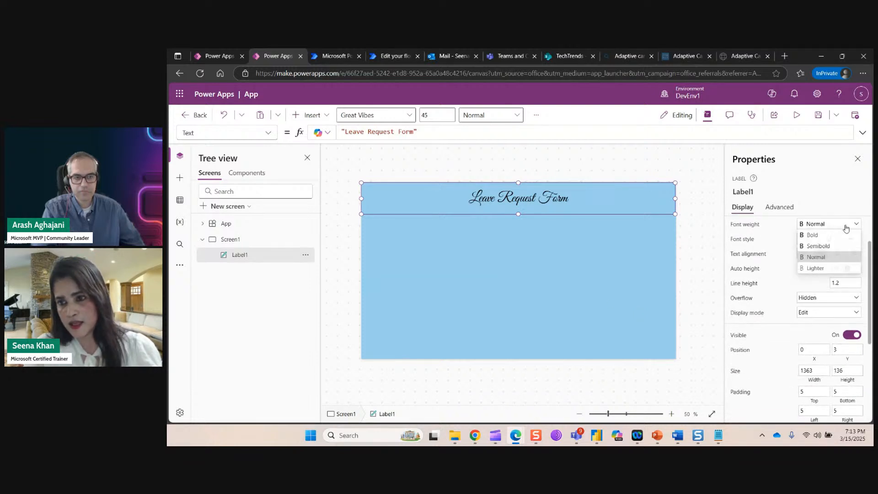
pyautogui.click(823, 237)
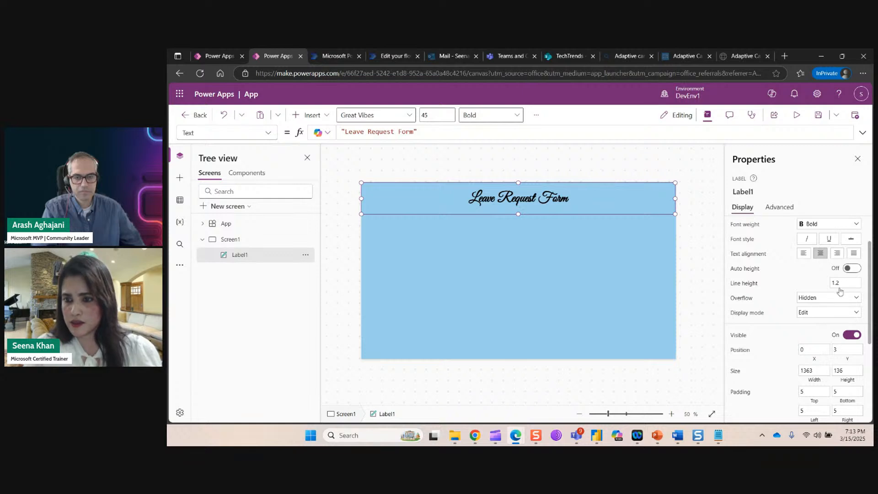
pyautogui.scroll(1, 846, 314)
pyautogui.scroll(-4, 856, 329)
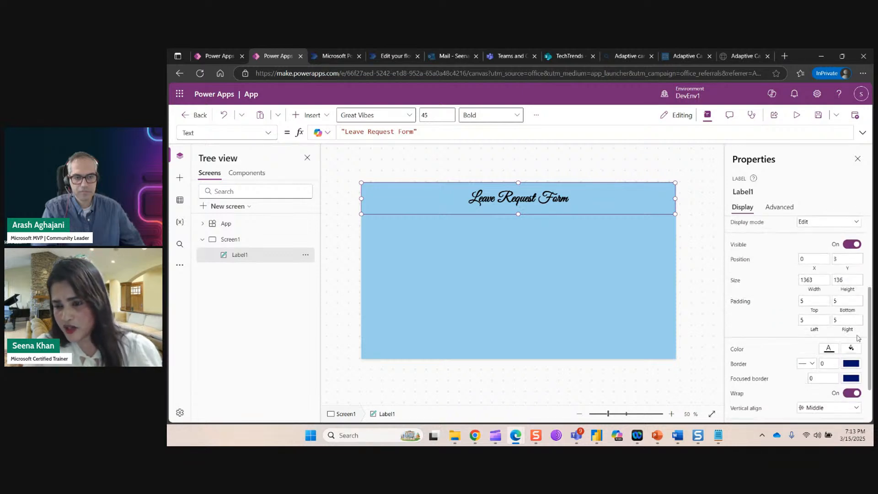
# Colour the title text dark blue, then insert another text label.
pyautogui.click(830, 303)
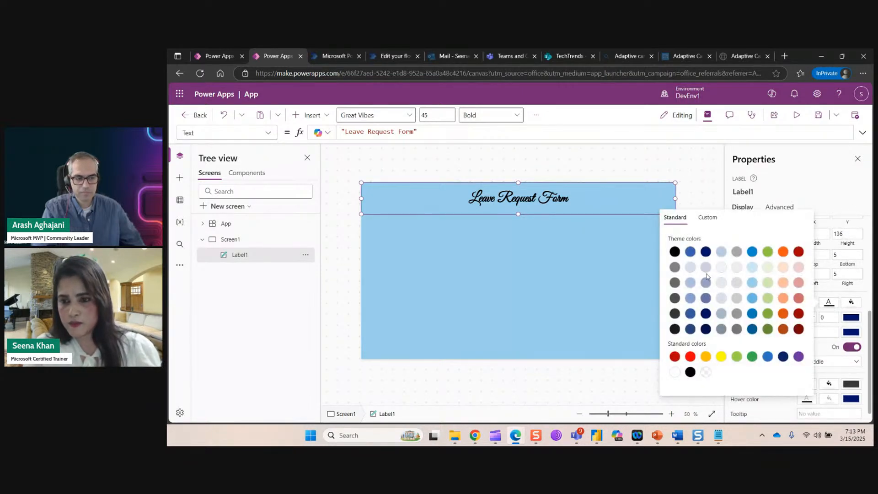
pyautogui.click(690, 313)
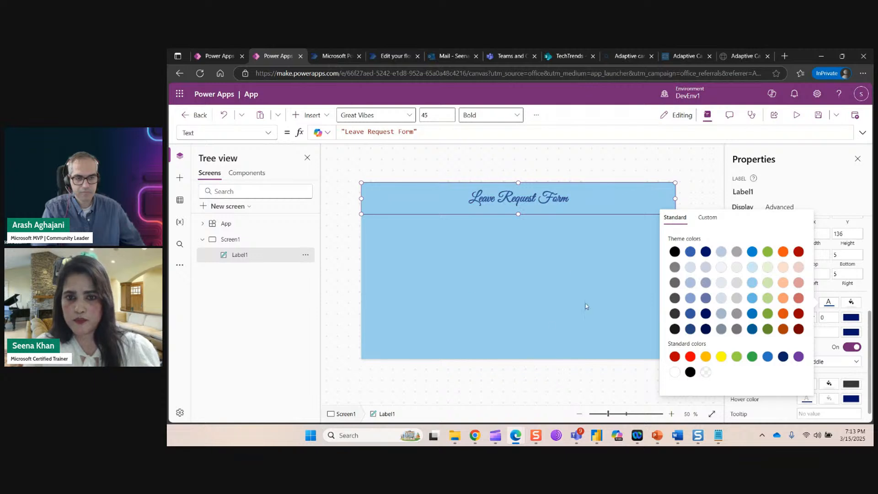
pyautogui.click(545, 354)
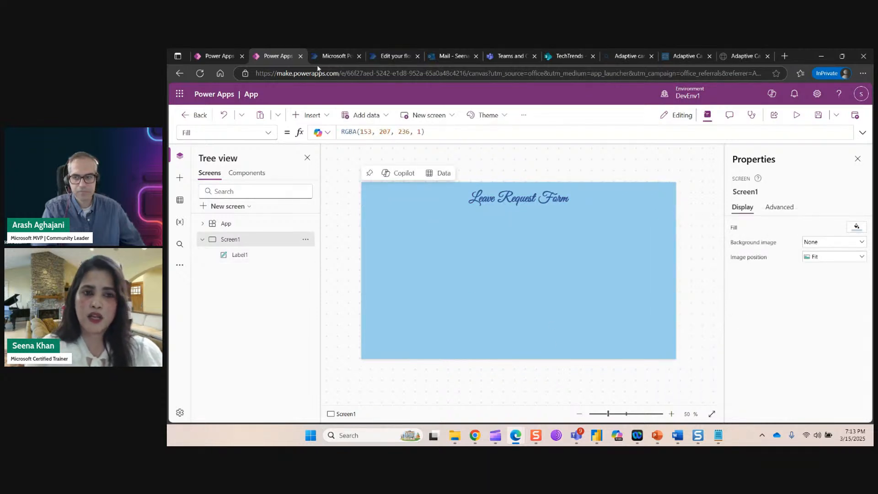
pyautogui.click(320, 116)
pyautogui.click(319, 172)
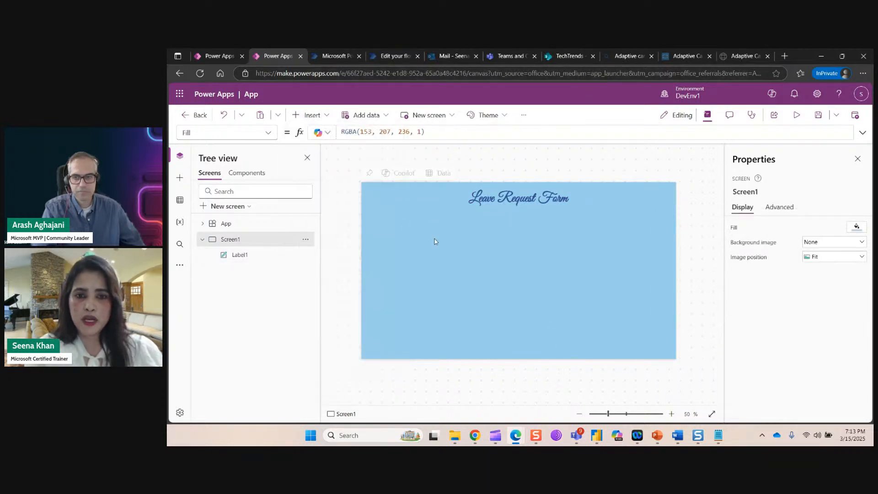
# Position Label2 below the title on the left, checking the SharePoint list's column names.
pyautogui.moveTo(385, 198); pyautogui.dragTo(391, 230)
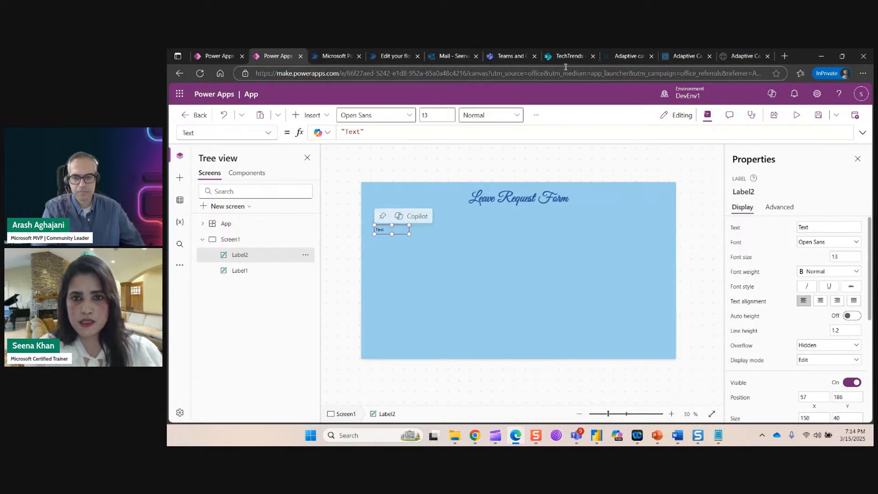
pyautogui.click(555, 56)
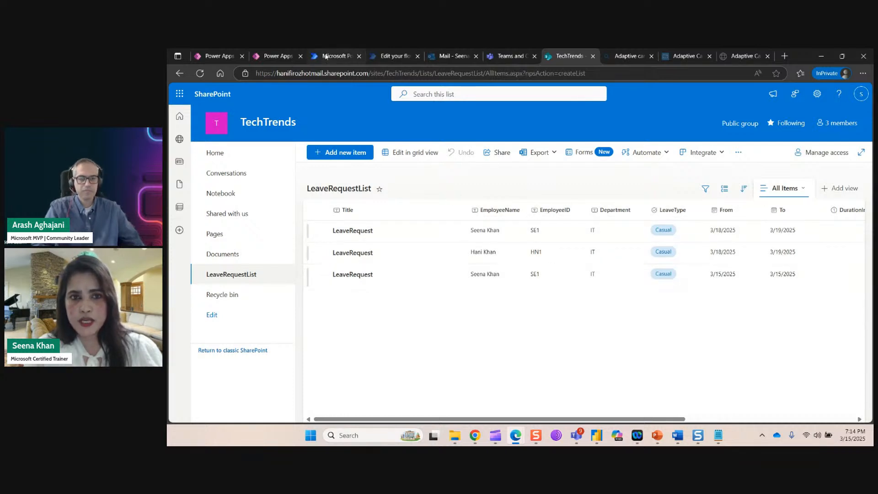
pyautogui.click(276, 56)
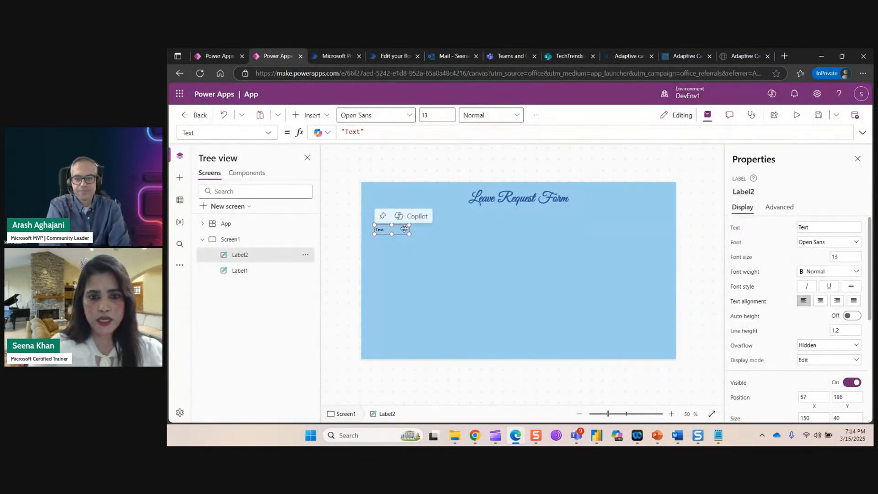
pyautogui.click(824, 228)
# Set Label2 to EmployeeName and paste a copy beside it reading EmployeeID.
pyautogui.moveTo(823, 227); pyautogui.dragTo(798, 227)
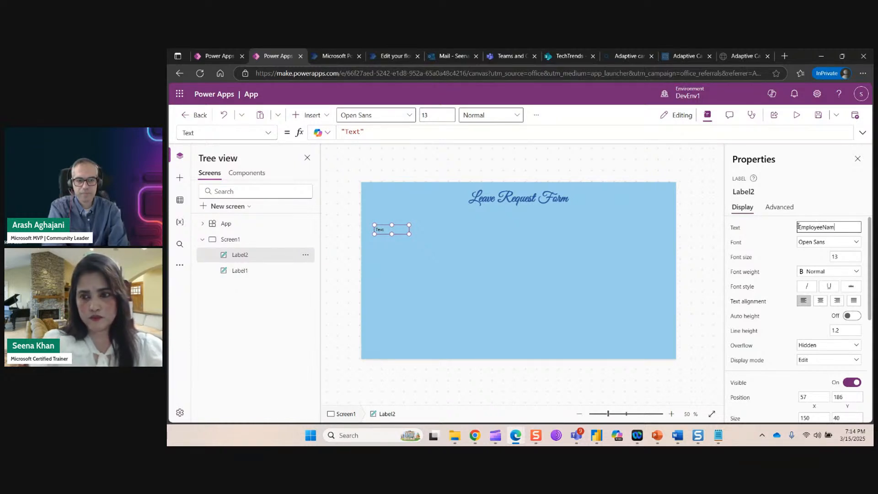
pyautogui.click(442, 278)
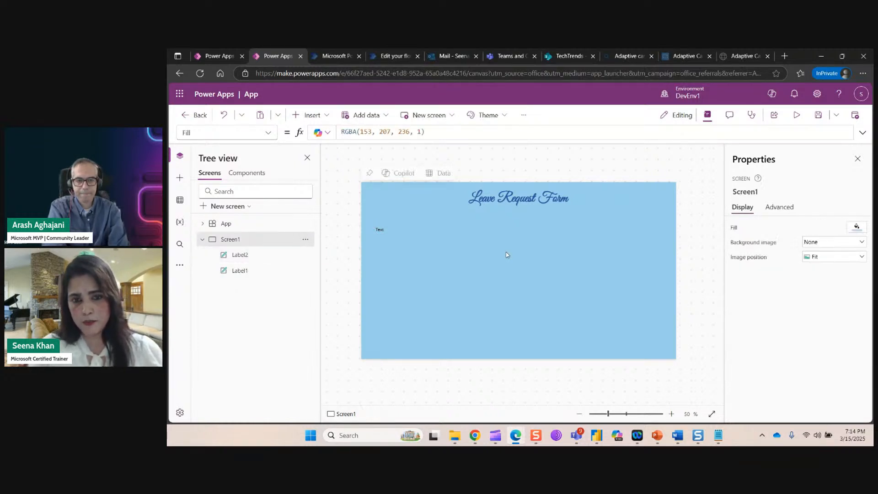
pyautogui.click(403, 235)
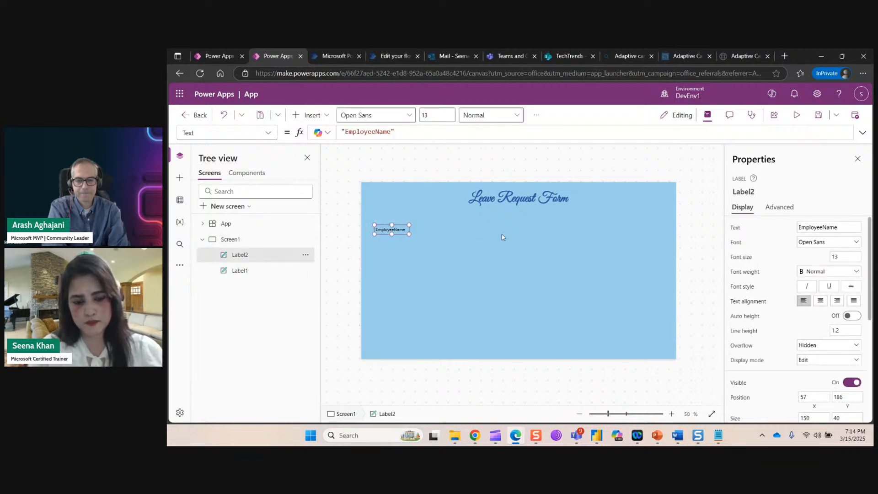
pyautogui.click(487, 265)
pyautogui.hotkey('ctrl', 'v')
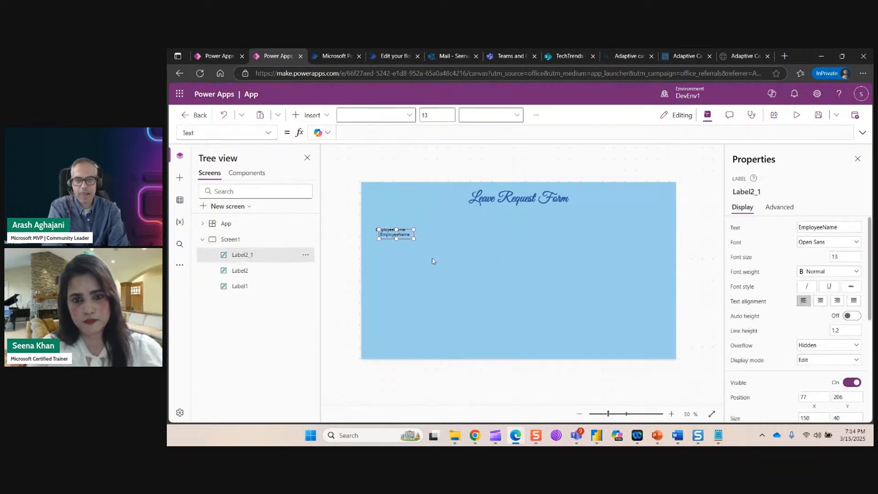
pyautogui.moveTo(405, 234); pyautogui.dragTo(454, 230)
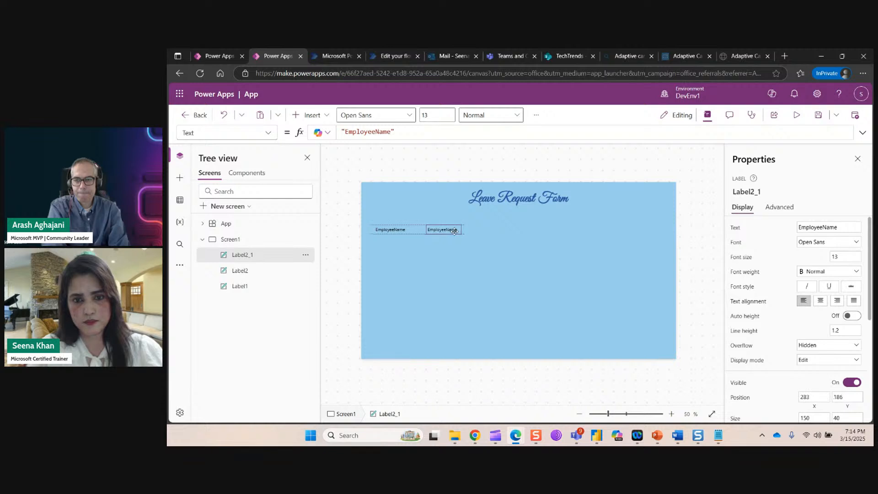
pyautogui.doubleClick(803, 228)
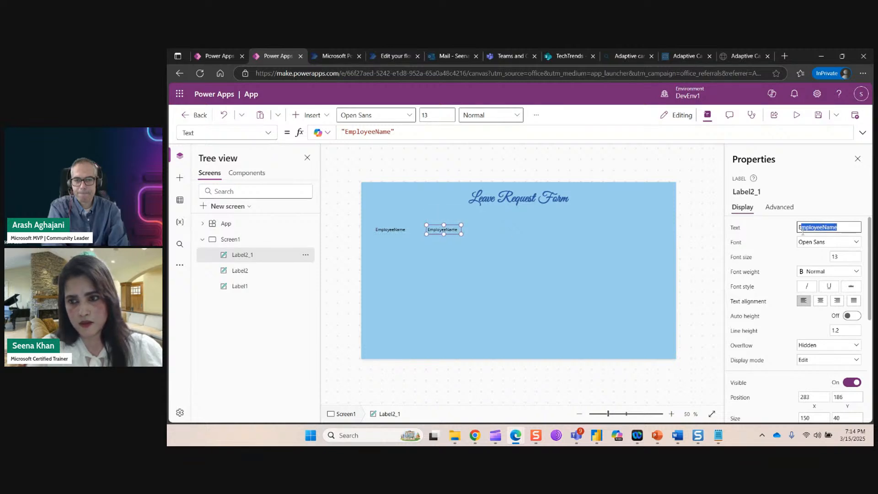
pyautogui.write('E')
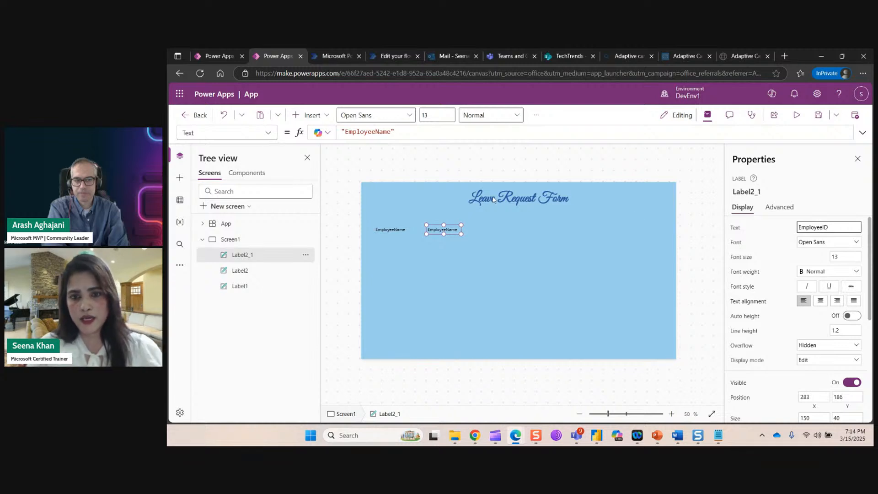
pyautogui.click(466, 236)
pyautogui.moveTo(445, 232); pyautogui.dragTo(467, 232)
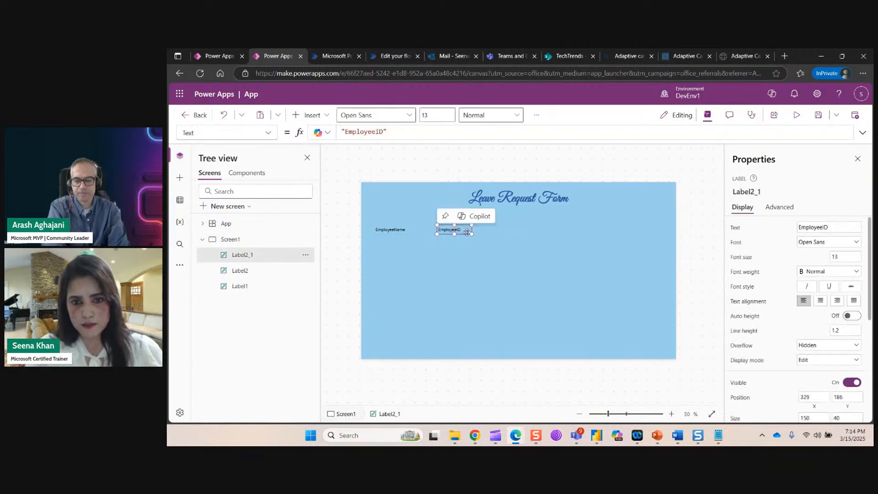
pyautogui.click(532, 263)
# Paste more label copies along the row and rename the middle one Department.
pyautogui.moveTo(476, 237); pyautogui.dragTo(554, 228)
pyautogui.hotkey('ctrl', 'v')
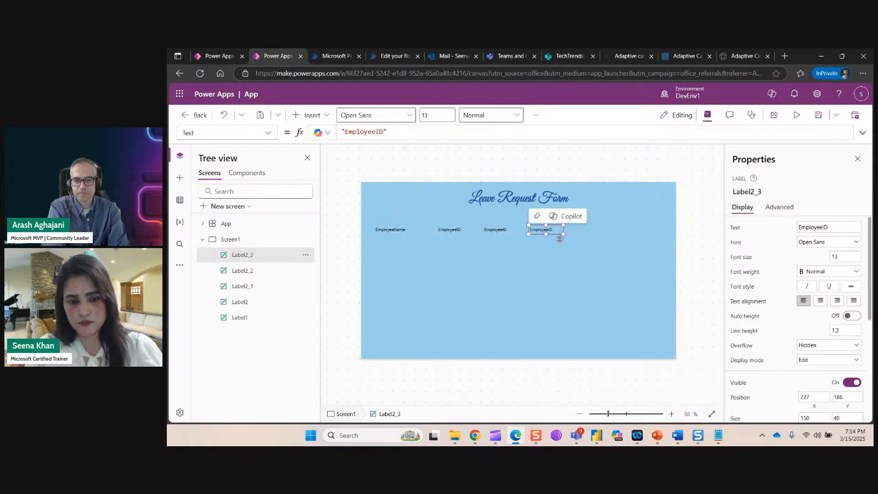
pyautogui.hotkey('ctrl', 'v')
pyautogui.moveTo(463, 233); pyautogui.dragTo(634, 227)
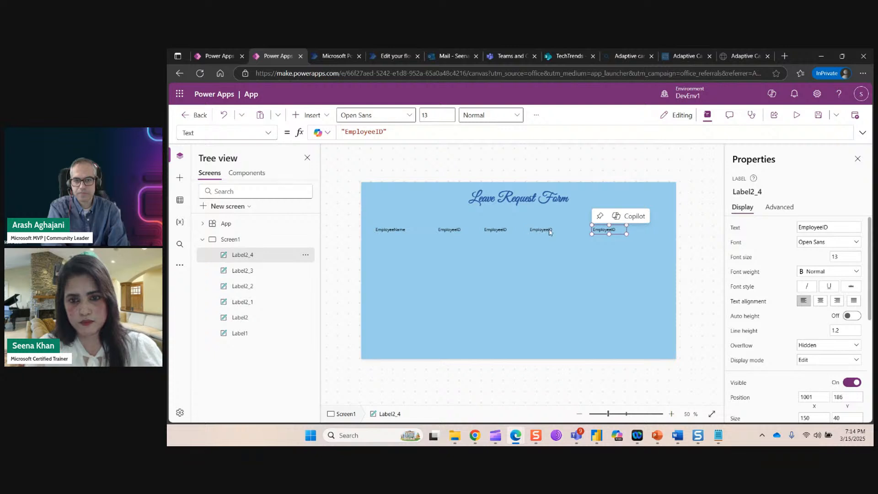
pyautogui.click(505, 230)
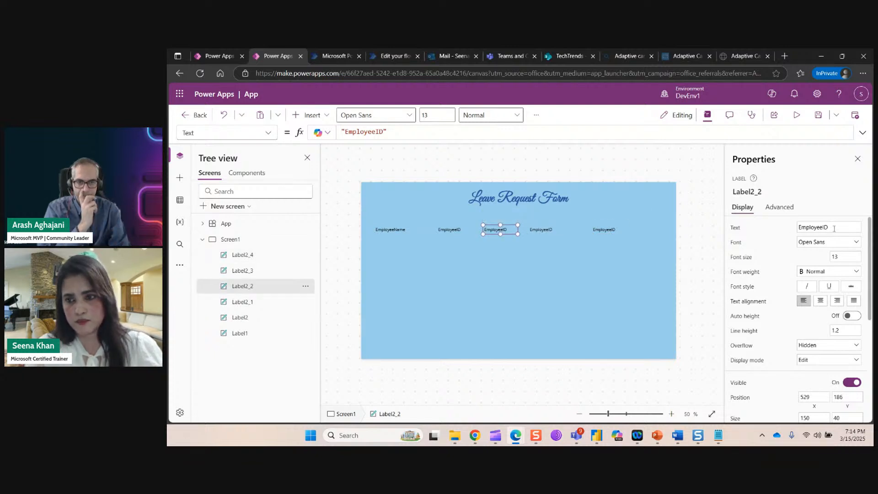
pyautogui.moveTo(830, 228); pyautogui.dragTo(797, 231)
pyautogui.write('Department')
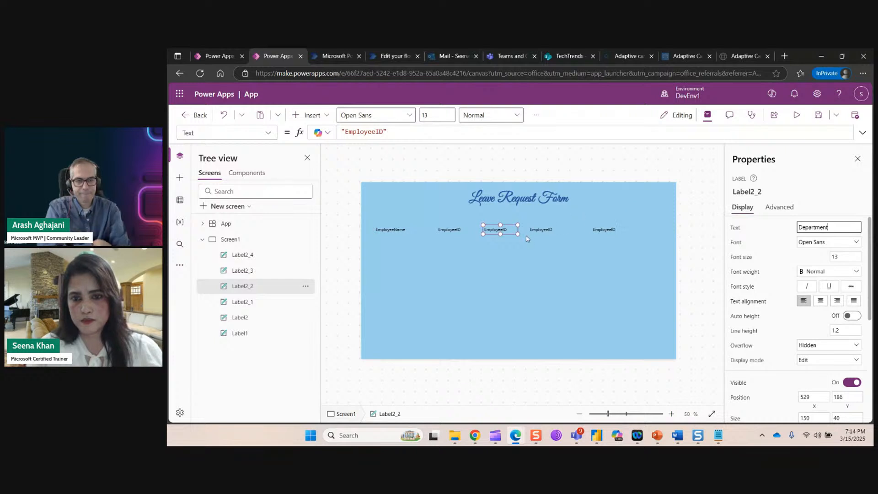
pyautogui.click(545, 228)
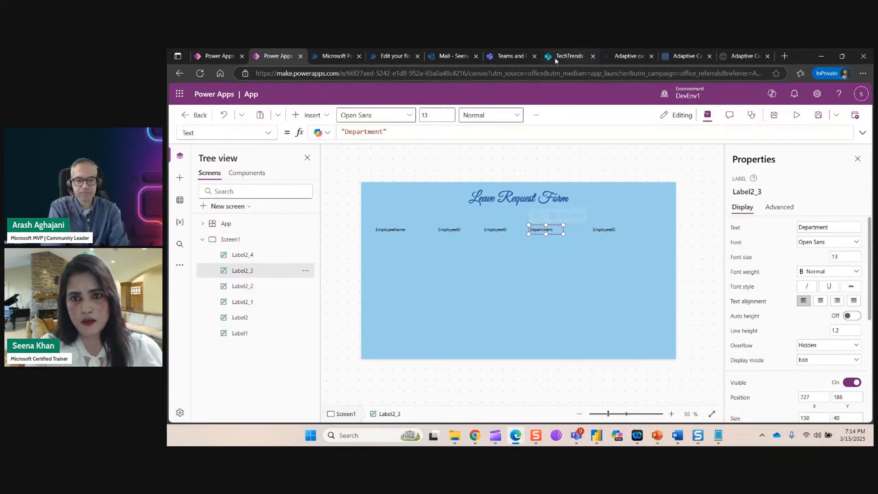
pyautogui.click(556, 56)
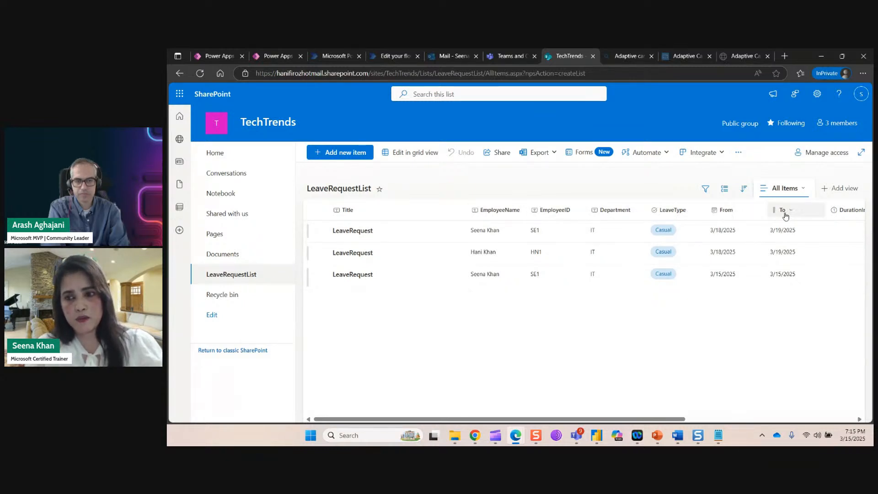
pyautogui.click(282, 56)
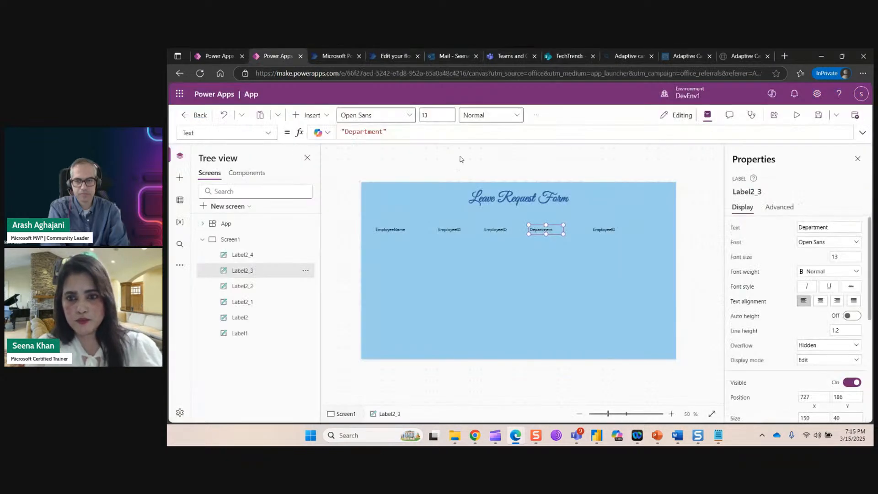
# Rename the rightmost first-row label to LeaveType.
pyautogui.click(604, 232)
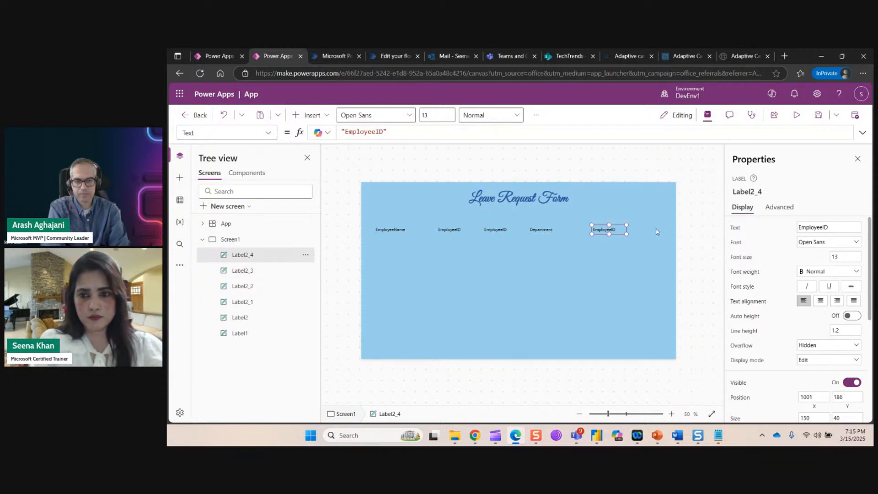
pyautogui.moveTo(825, 230); pyautogui.dragTo(779, 230)
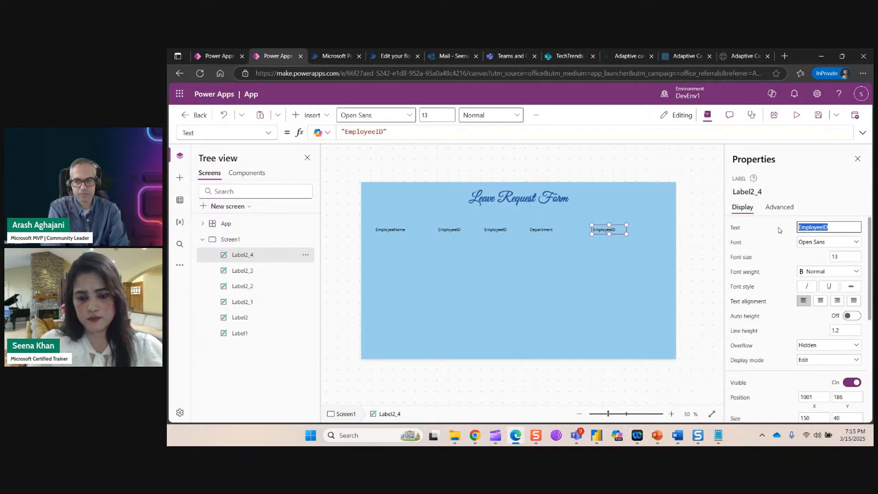
pyautogui.write('LeaveType')
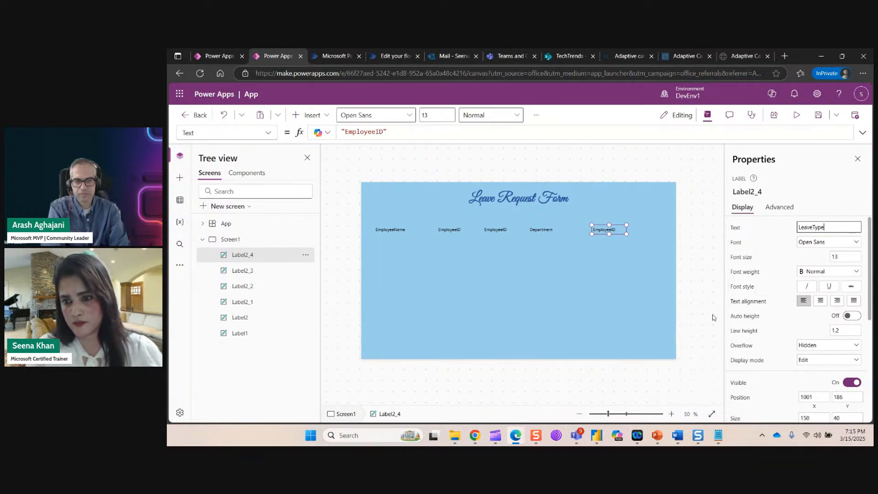
pyautogui.click(713, 317)
pyautogui.click(608, 230)
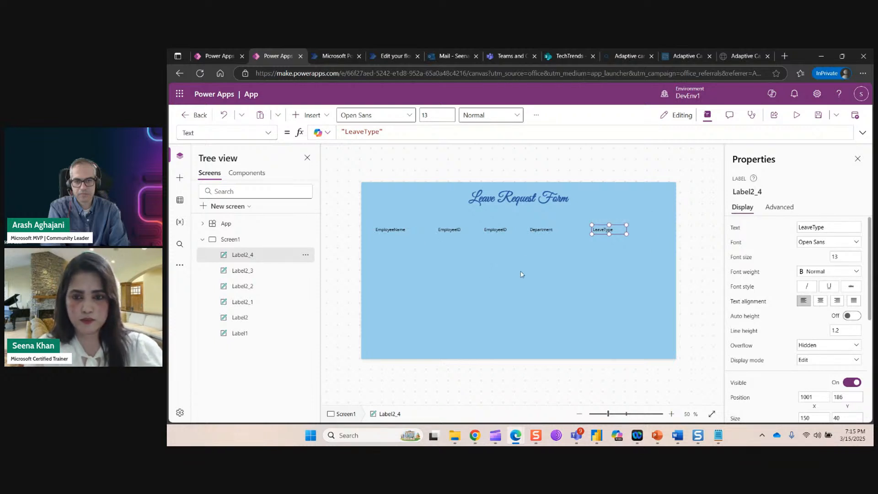
# Copy the LeaveType label and paste four copies into a second row below.
pyautogui.hotkey('ctrl', 'c')
pyautogui.hotkey('ctrl', 'v')
pyautogui.moveTo(605, 237); pyautogui.dragTo(391, 270)
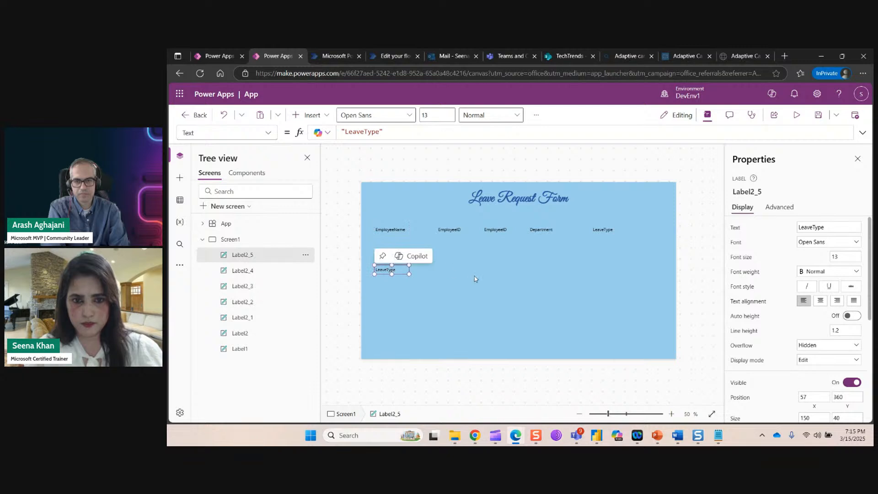
pyautogui.hotkey('ctrl', 'v')
pyautogui.moveTo(605, 237); pyautogui.dragTo(451, 270)
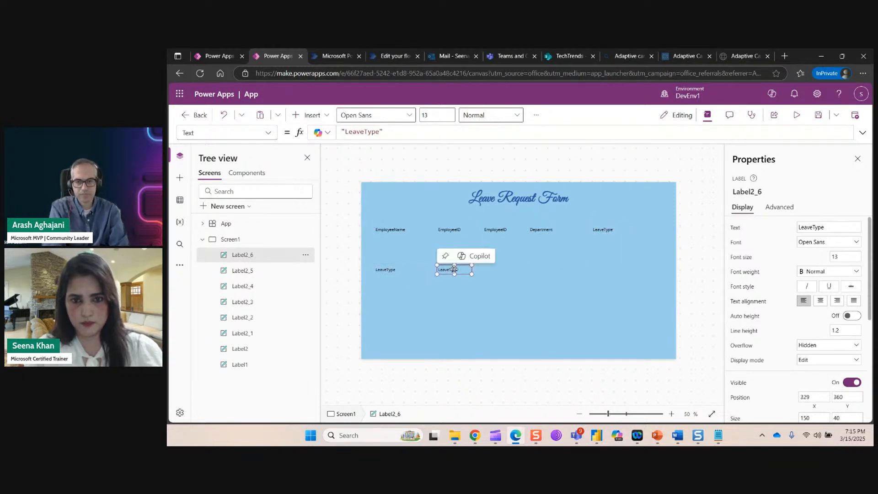
pyautogui.hotkey('ctrl', 'v')
pyautogui.moveTo(608, 233); pyautogui.dragTo(517, 274)
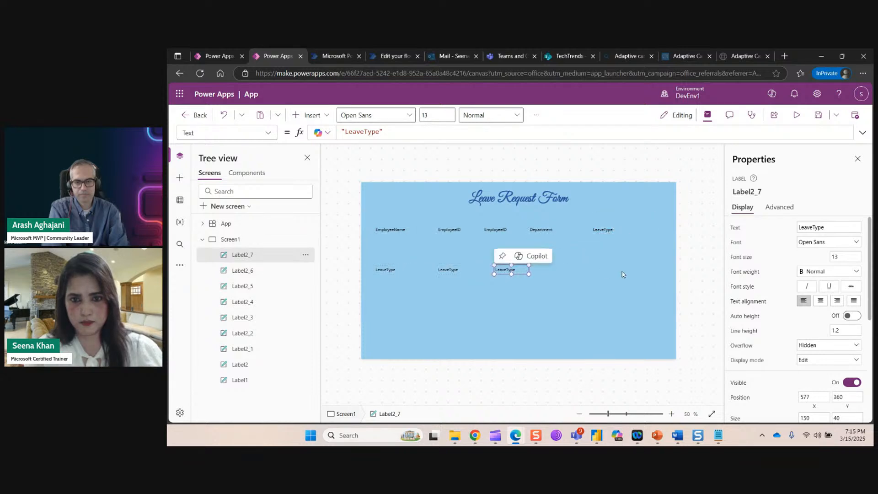
pyautogui.hotkey('ctrl', 'v')
pyautogui.moveTo(611, 233); pyautogui.dragTo(575, 267)
pyautogui.click(588, 303)
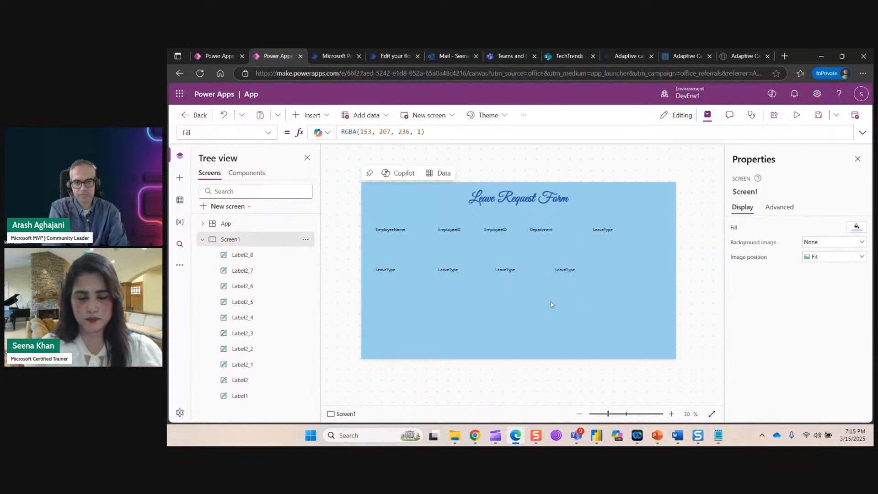
# Rename the first second-row label to From and realign the row.
pyautogui.click(386, 270)
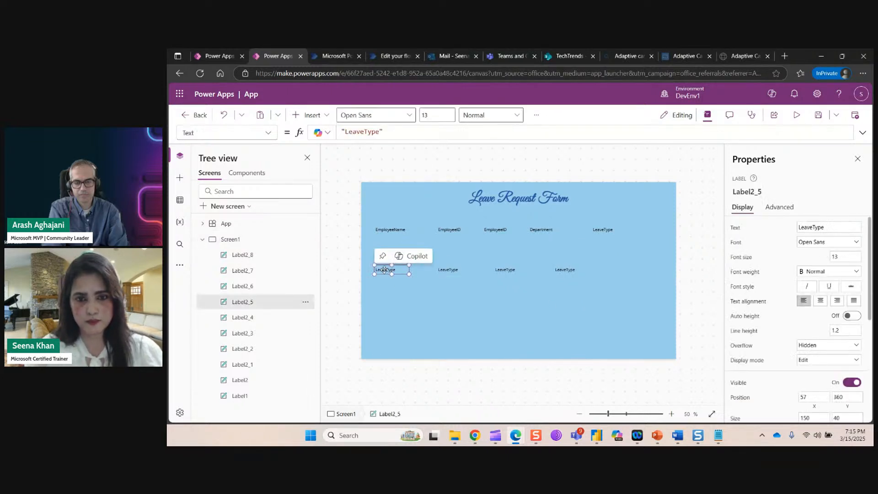
pyautogui.click(836, 227)
pyautogui.hotkey('ctrl', 'a')
pyautogui.write('From')
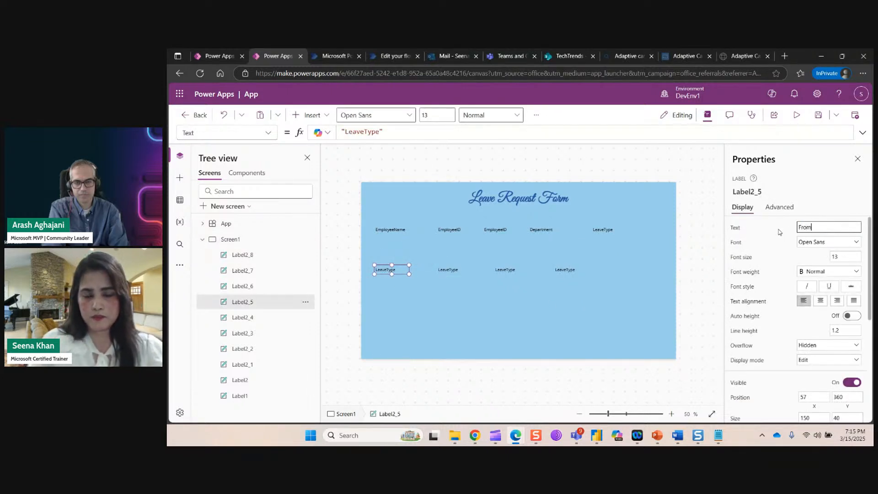
pyautogui.click(460, 269)
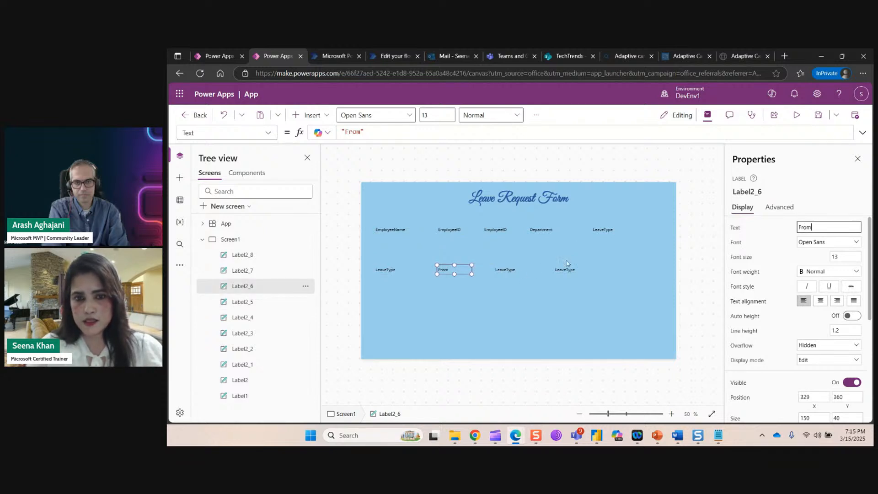
pyautogui.moveTo(446, 276); pyautogui.dragTo(378, 286)
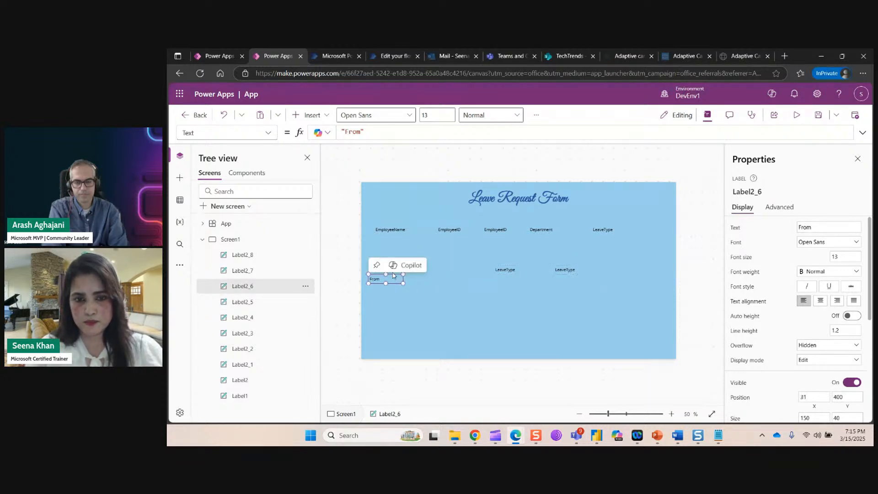
pyautogui.click(426, 310)
pyautogui.moveTo(392, 273); pyautogui.dragTo(454, 278)
pyautogui.click(391, 275)
pyautogui.moveTo(391, 275); pyautogui.dragTo(380, 268)
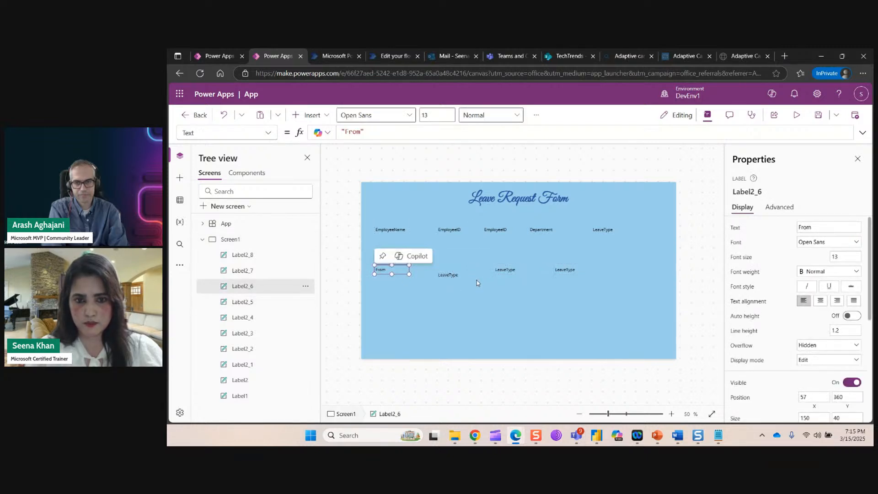
pyautogui.moveTo(454, 277); pyautogui.dragTo(454, 272)
# Rename the next two second-row labels To and Manager, then select the last label's text.
pyautogui.click(827, 225)
pyautogui.moveTo(827, 226); pyautogui.dragTo(796, 234)
pyautogui.write('T')
pyautogui.click(777, 258)
pyautogui.click(499, 270)
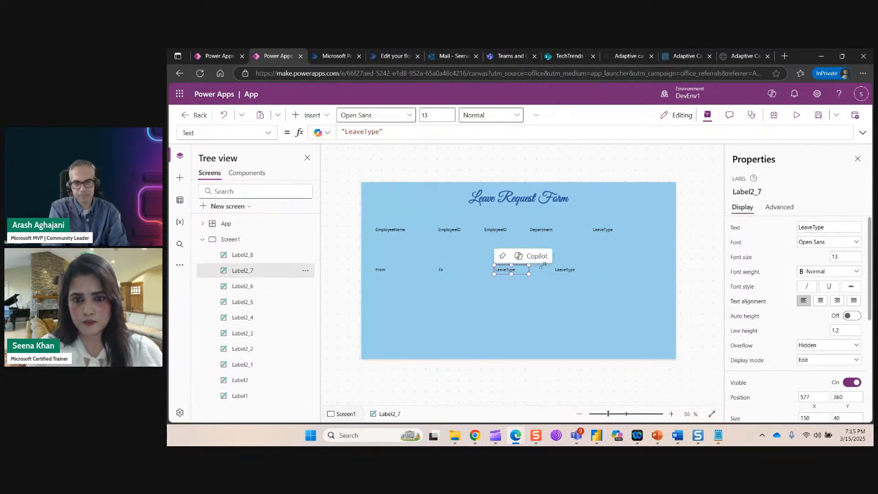
pyautogui.click(830, 230)
pyautogui.write('Manager')
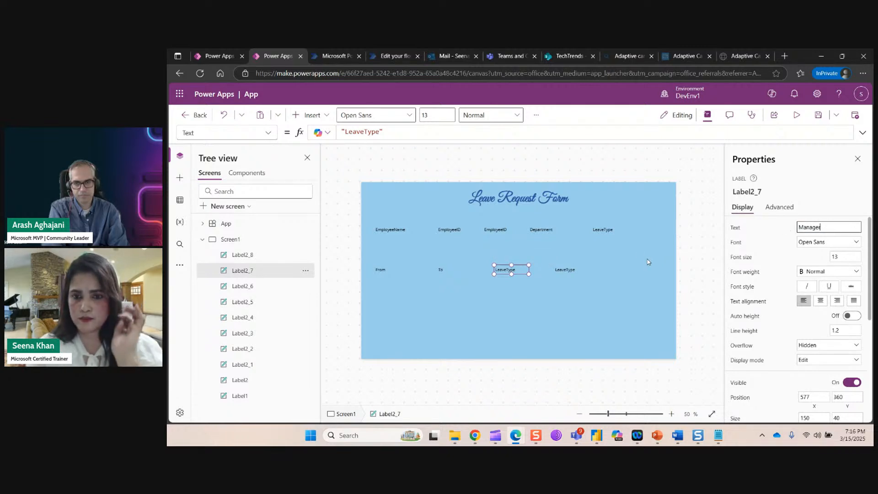
pyautogui.click(615, 298)
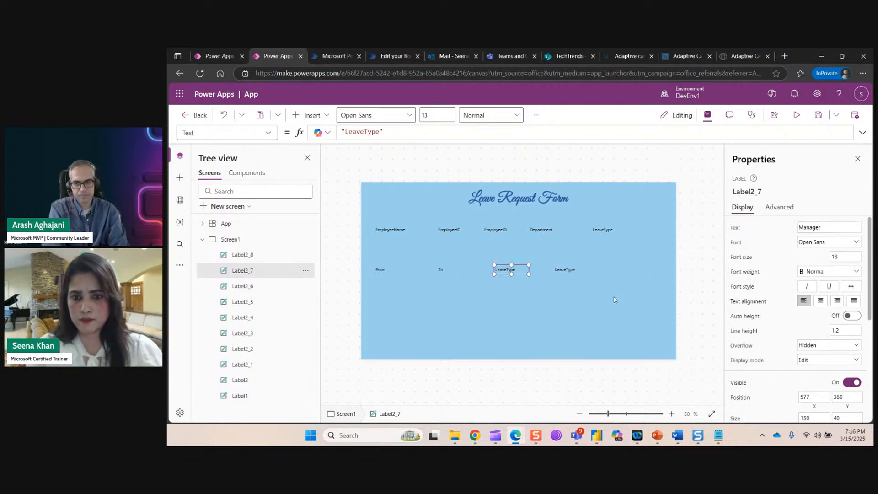
pyautogui.click(564, 270)
pyautogui.click(830, 227)
pyautogui.moveTo(828, 227); pyautogui.dragTo(796, 228)
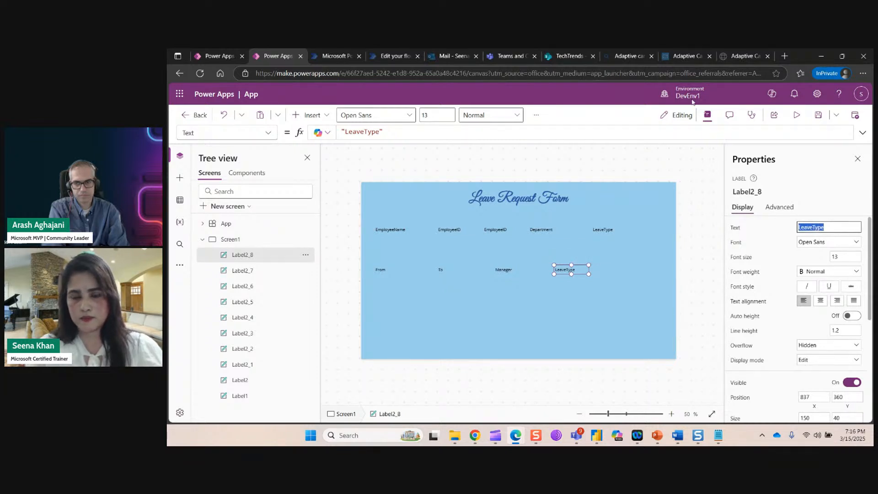
pyautogui.click(566, 57)
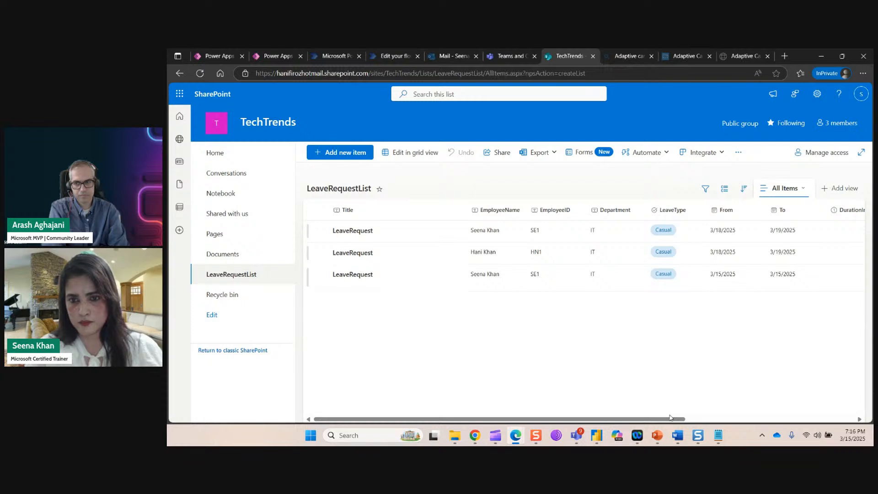
pyautogui.moveTo(670, 417); pyautogui.dragTo(670, 273)
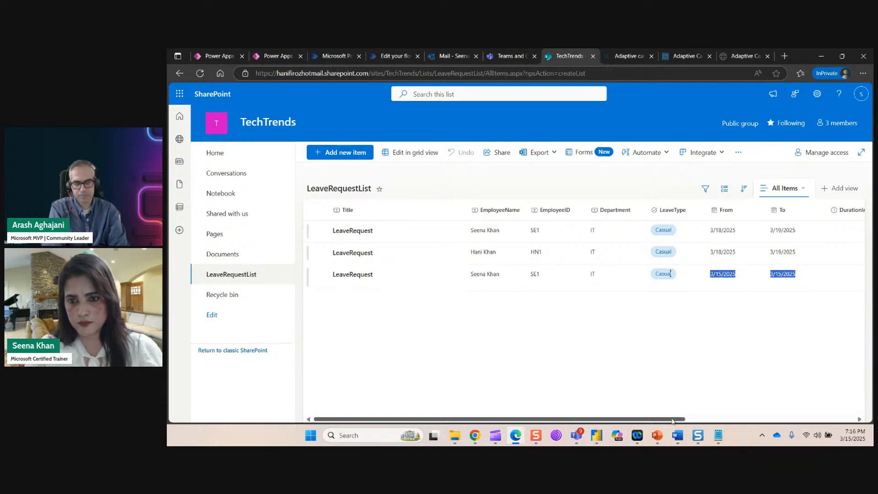
pyautogui.hscroll(1, 684, 418)
pyautogui.moveTo(684, 421); pyautogui.dragTo(832, 412)
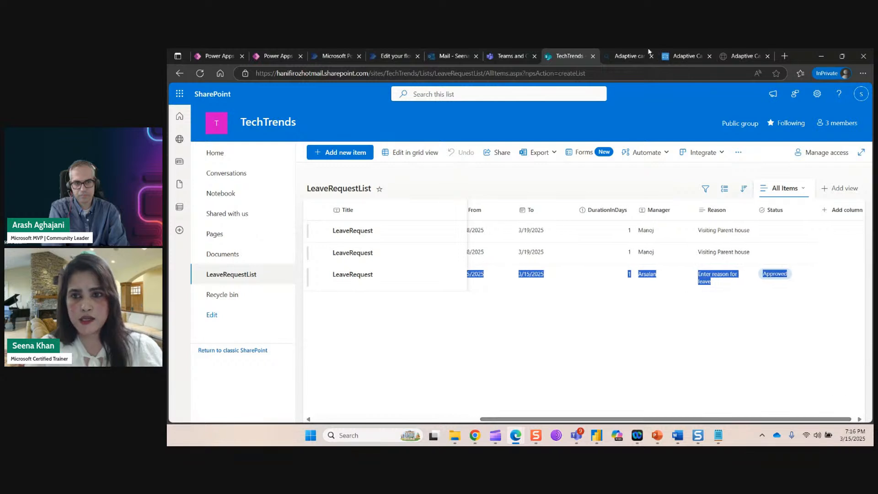
pyautogui.click(284, 56)
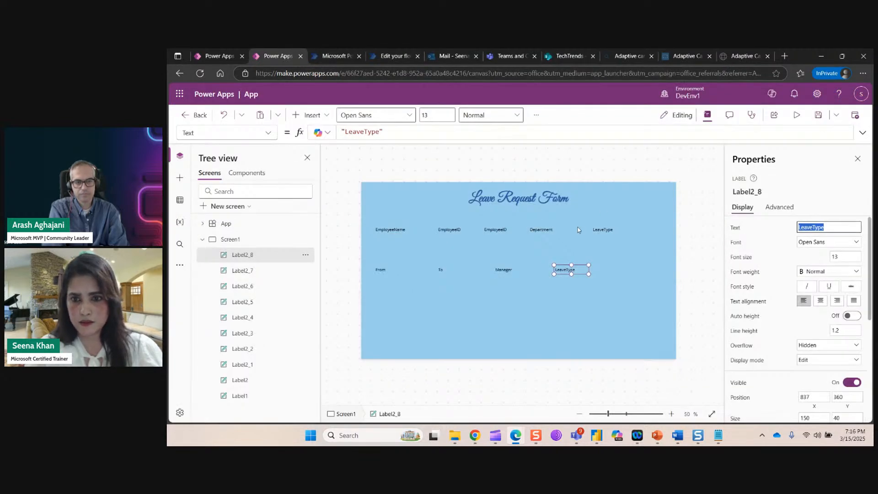
# Change the last second-row label's text to Duration In Days.
pyautogui.write('Duration In Days')
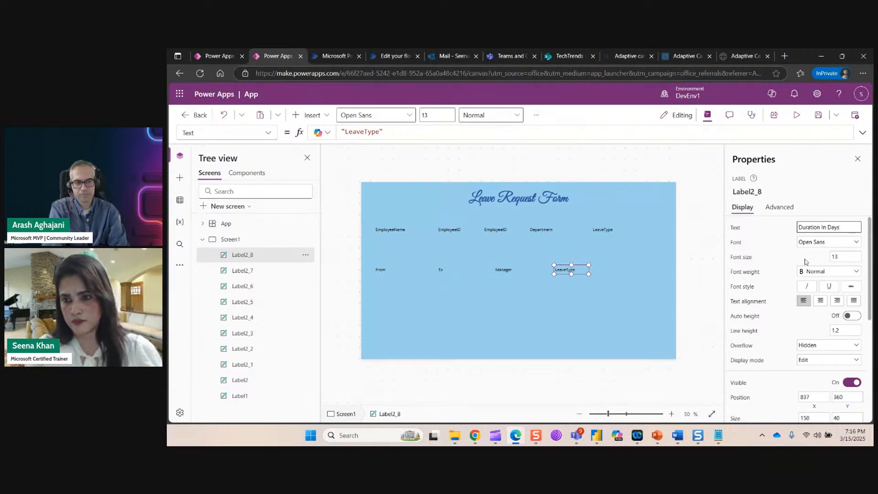
pyautogui.click(795, 261)
pyautogui.click(549, 287)
pyautogui.click(580, 268)
pyautogui.click(479, 312)
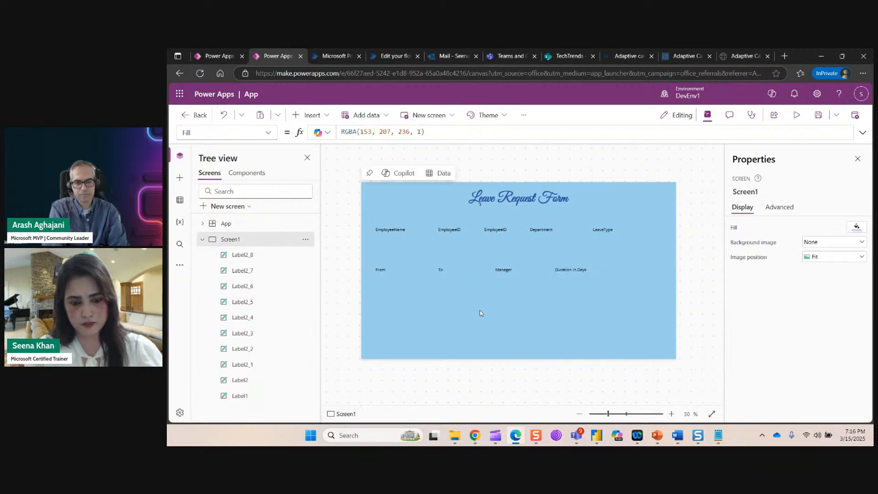
# Paste a copy on a new row below From and rename it Reason.
pyautogui.hotkey('ctrl', 'v')
pyautogui.moveTo(583, 278); pyautogui.dragTo(404, 309)
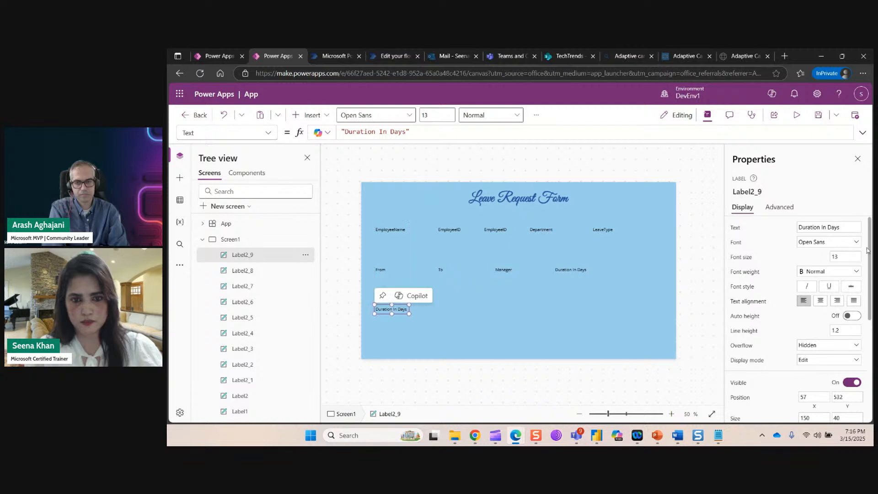
pyautogui.moveTo(844, 227); pyautogui.dragTo(791, 232)
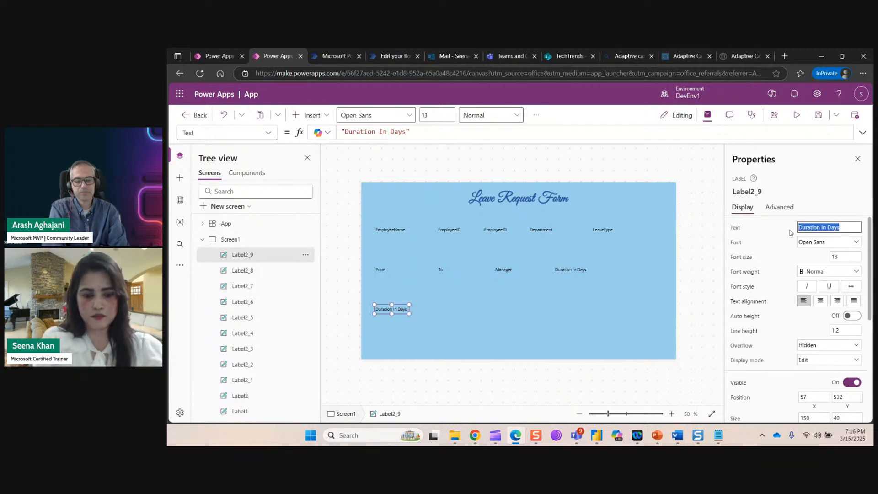
pyautogui.write('Reason')
pyautogui.click(765, 242)
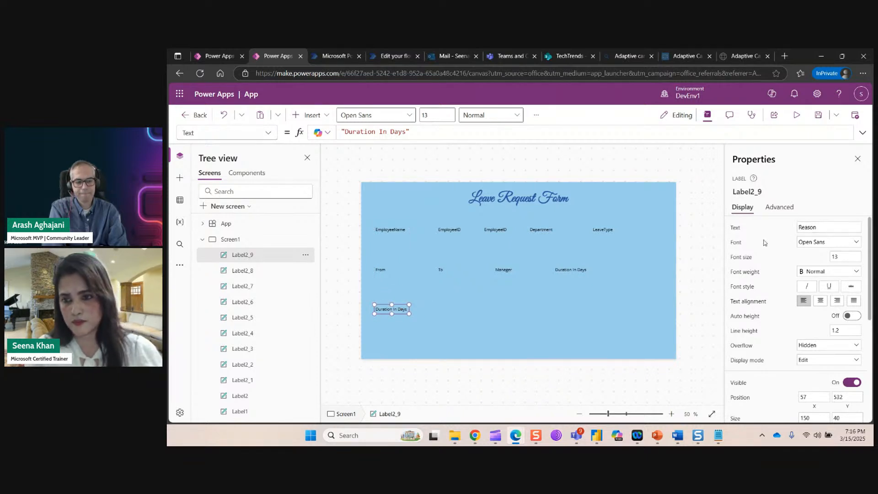
pyautogui.click(453, 309)
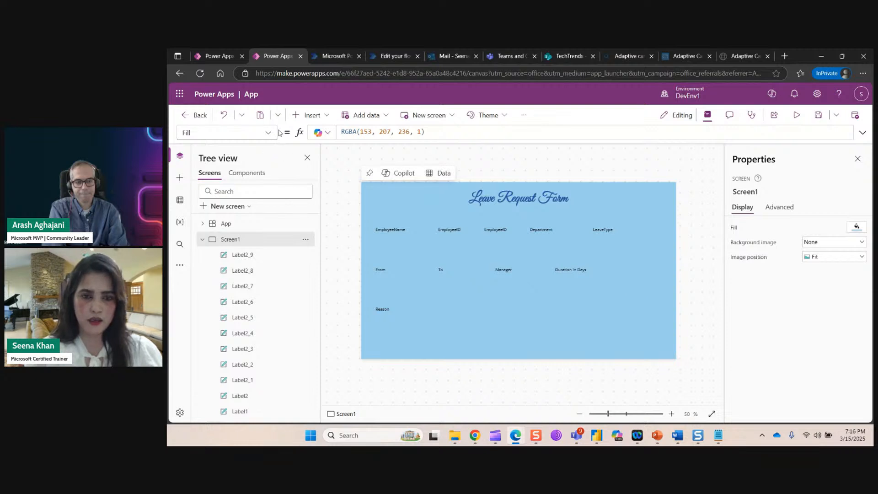
pyautogui.click(324, 118)
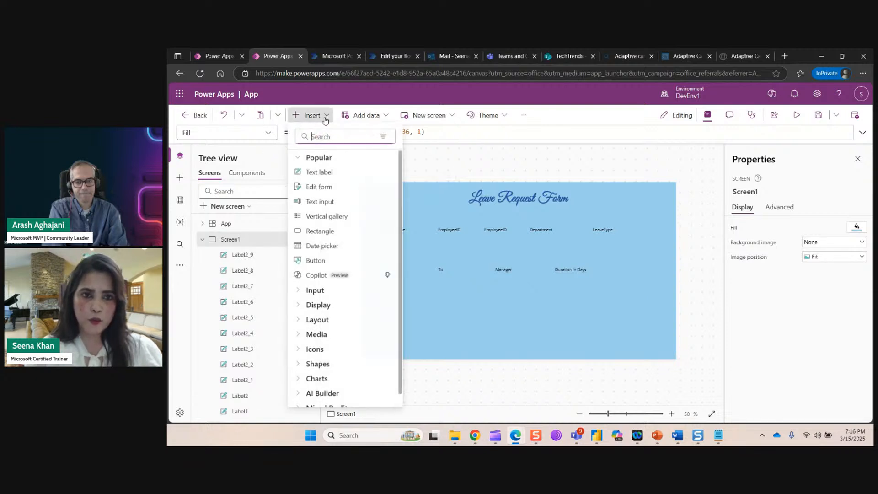
# Add a text input under EmployeeName and shift the header labels to the right.
pyautogui.click(329, 202)
pyautogui.moveTo(423, 199); pyautogui.dragTo(426, 244)
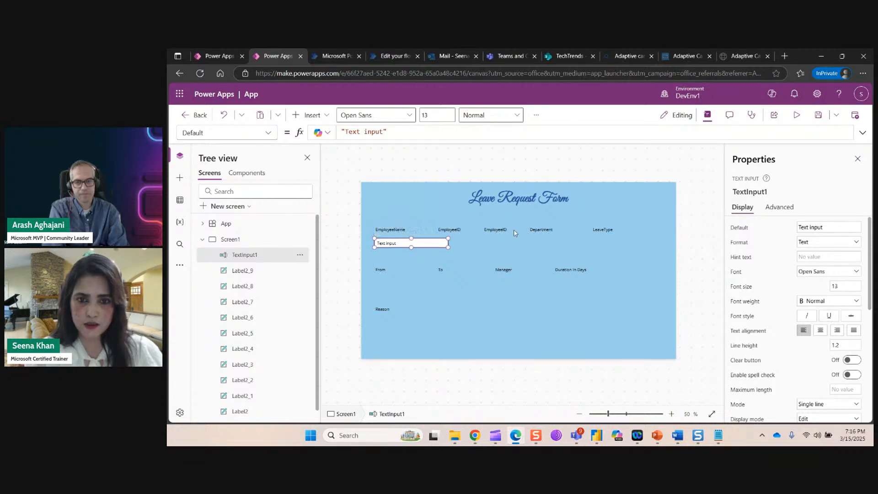
pyautogui.moveTo(603, 231); pyautogui.dragTo(629, 230)
pyautogui.moveTo(542, 230); pyautogui.dragTo(581, 230)
pyautogui.moveTo(506, 231); pyautogui.dragTo(542, 231)
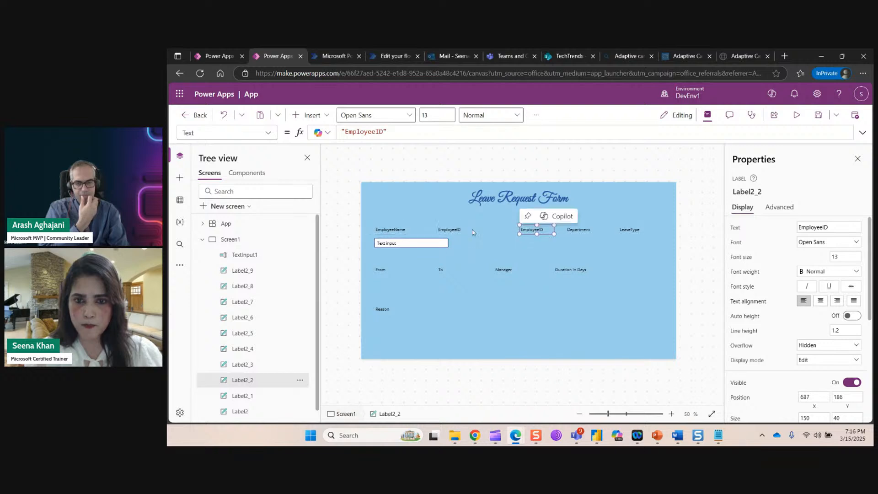
pyautogui.moveTo(458, 231); pyautogui.dragTo(490, 231)
# Paste a copy of the text input under EmployeeID and adjust the neighbouring headers.
pyautogui.click(436, 246)
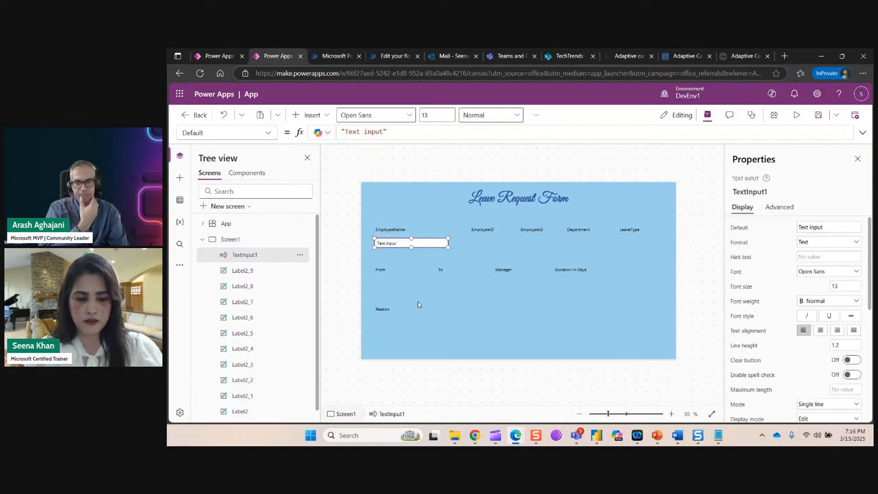
pyautogui.click(459, 336)
pyautogui.hotkey('ctrl', 'v')
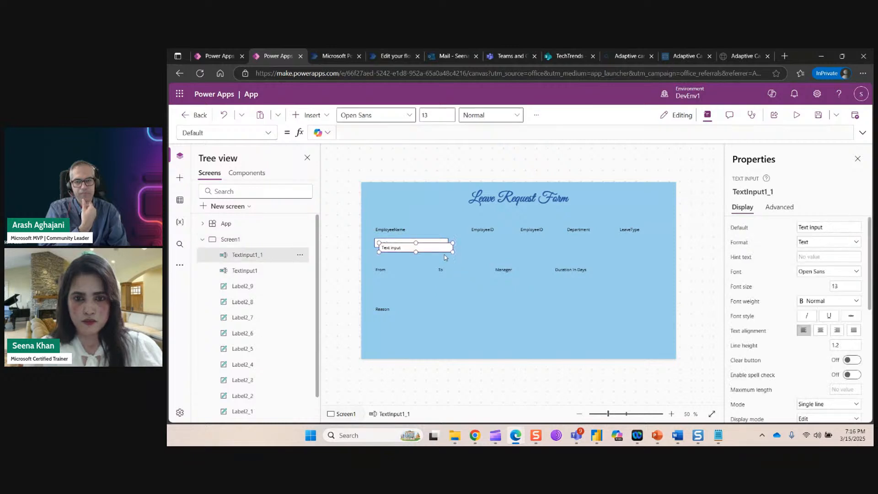
pyautogui.moveTo(440, 247); pyautogui.dragTo(518, 243)
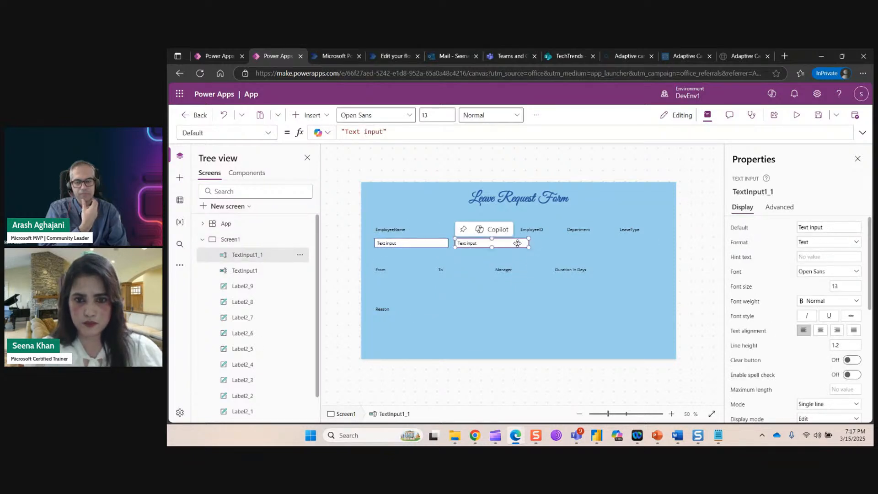
pyautogui.click(544, 232)
pyautogui.moveTo(577, 233); pyautogui.dragTo(499, 244)
pyautogui.click(520, 245)
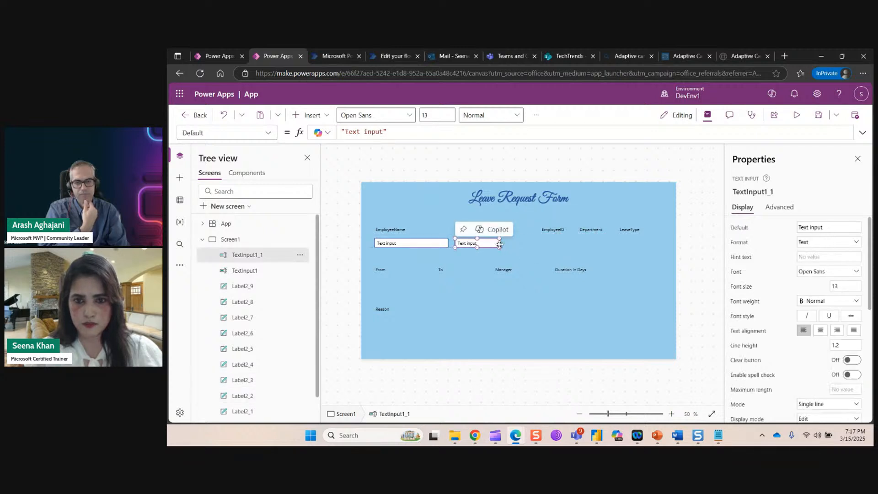
# Paste a third text input beside the EmployeeID input and move the EmployeeID label left to line up.
pyautogui.click(536, 251)
pyautogui.hotkey('ctrl', 'v')
pyautogui.moveTo(435, 246); pyautogui.dragTo(563, 247)
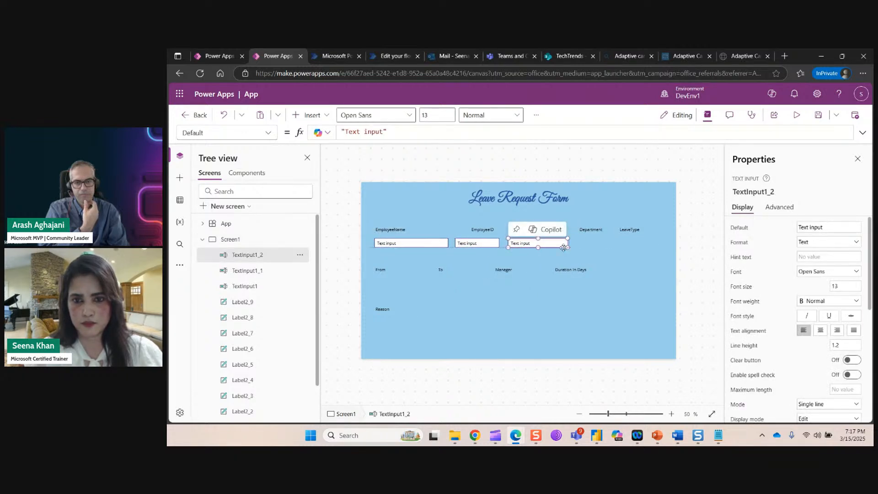
pyautogui.click(600, 262)
pyautogui.click(535, 230)
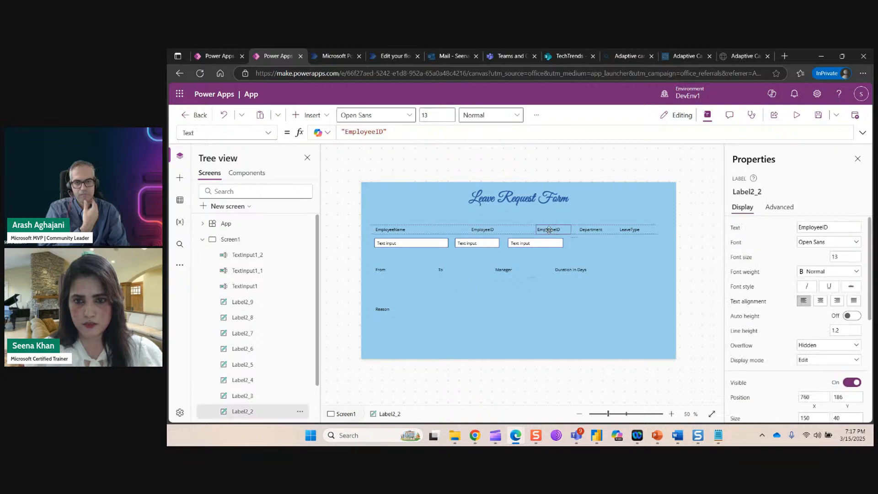
pyautogui.moveTo(536, 230); pyautogui.dragTo(529, 233)
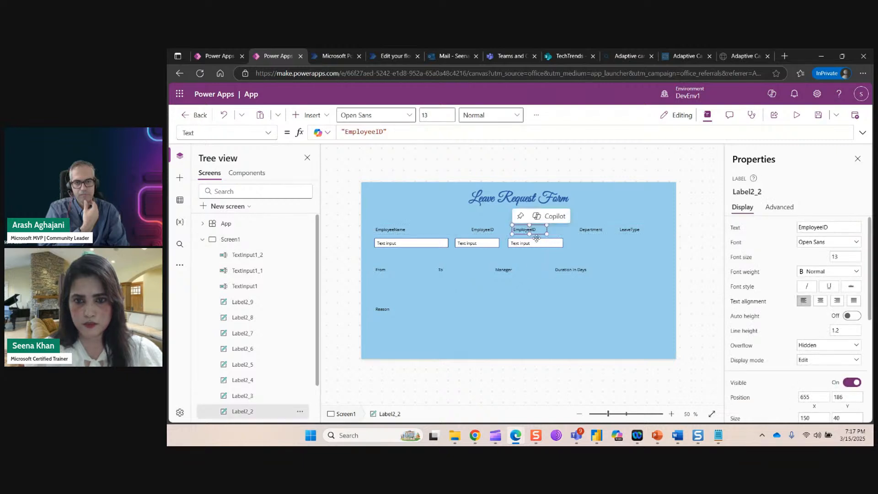
# Check the SharePoint leave list's columns, then return to the Leave Request Form design.
pyautogui.click(570, 56)
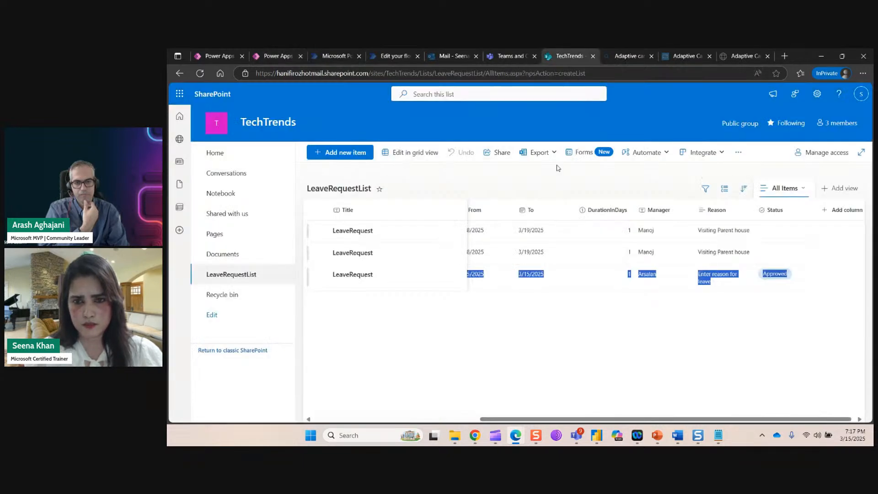
pyautogui.moveTo(513, 419); pyautogui.dragTo(347, 423)
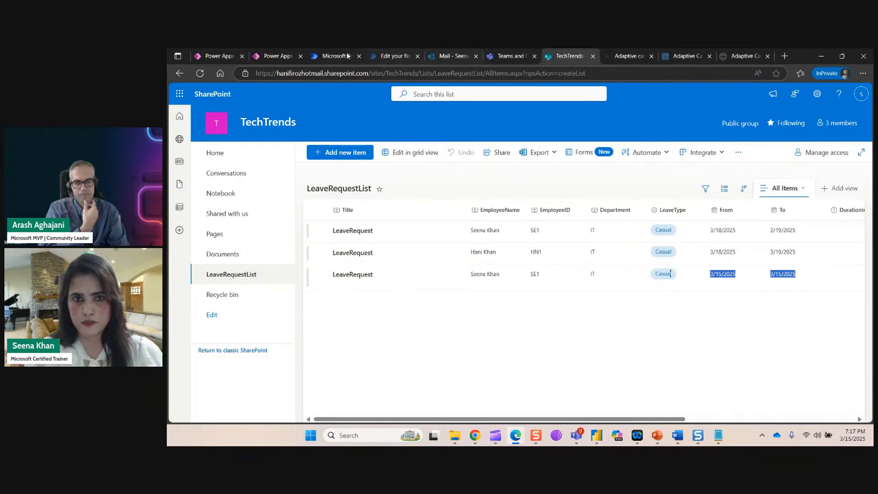
pyautogui.click(274, 57)
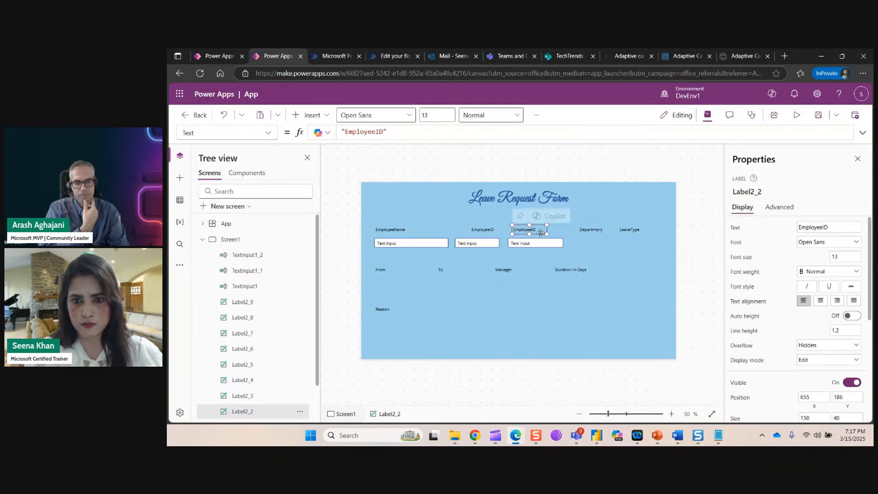
# Move the Department and LeaveType labels to the left.
pyautogui.click(597, 240)
pyautogui.moveTo(594, 230); pyautogui.dragTo(533, 229)
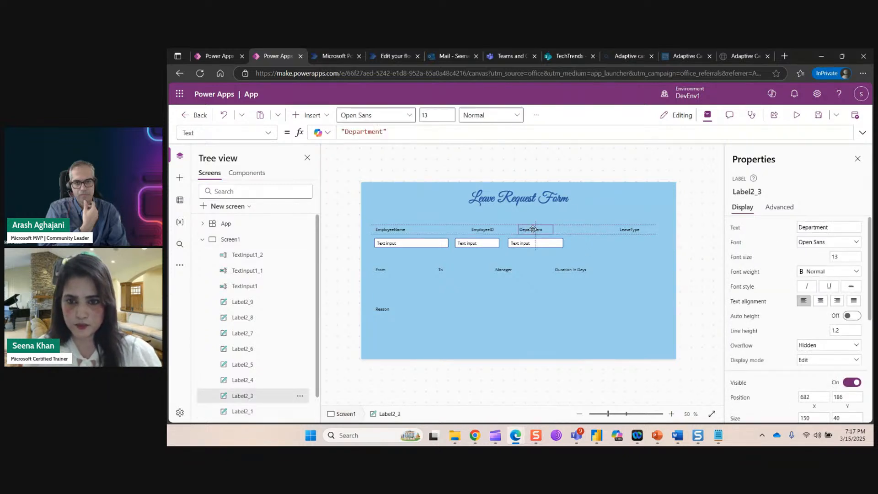
pyautogui.click(640, 232)
pyautogui.moveTo(639, 232); pyautogui.dragTo(610, 229)
# Place the Department text input under its heading, and delete the trial copy placed under LeaveType.
pyautogui.moveTo(547, 246); pyautogui.dragTo(557, 247)
pyautogui.hotkey('ctrl', 'c')
pyautogui.hotkey('ctrl', 'v')
pyautogui.moveTo(425, 247); pyautogui.dragTo(627, 263)
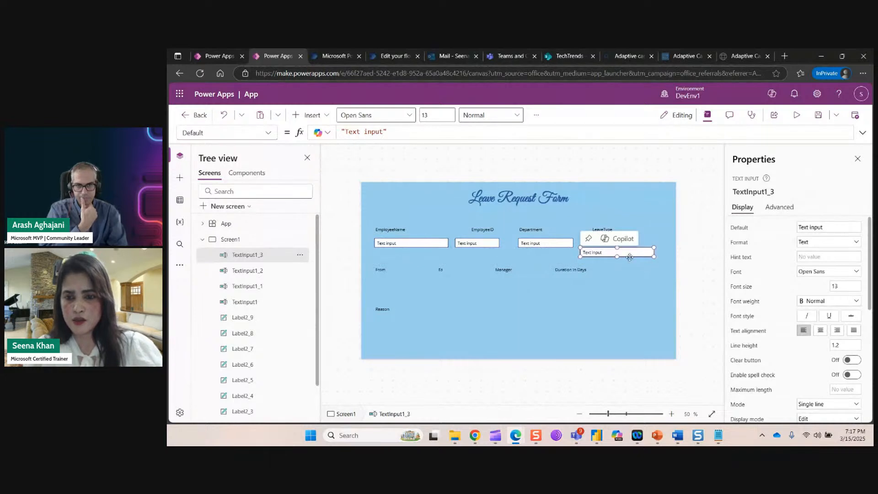
pyautogui.press('Delete')
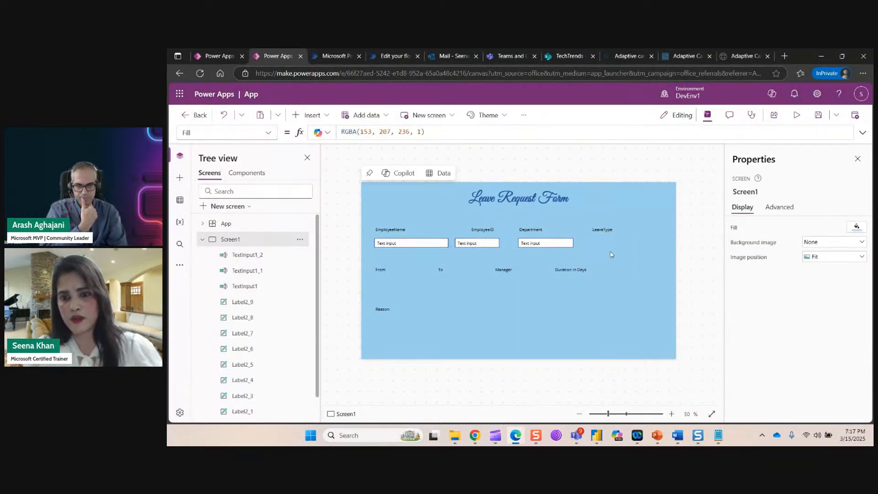
# Insert a drop-down control and place it under the LeaveType label.
pyautogui.click(327, 116)
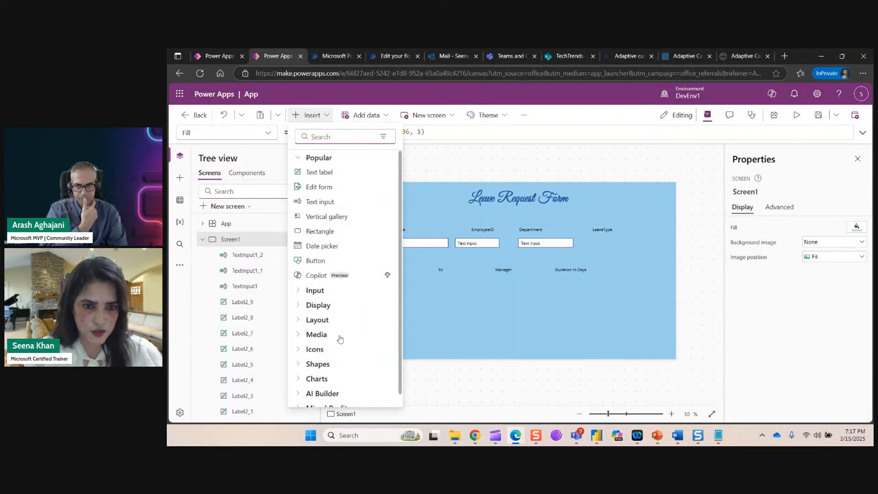
pyautogui.click(301, 290)
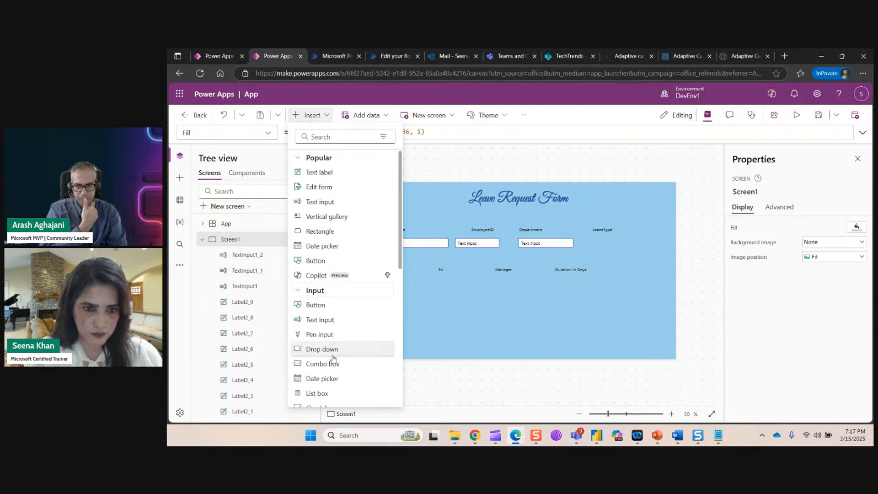
pyautogui.click(398, 261)
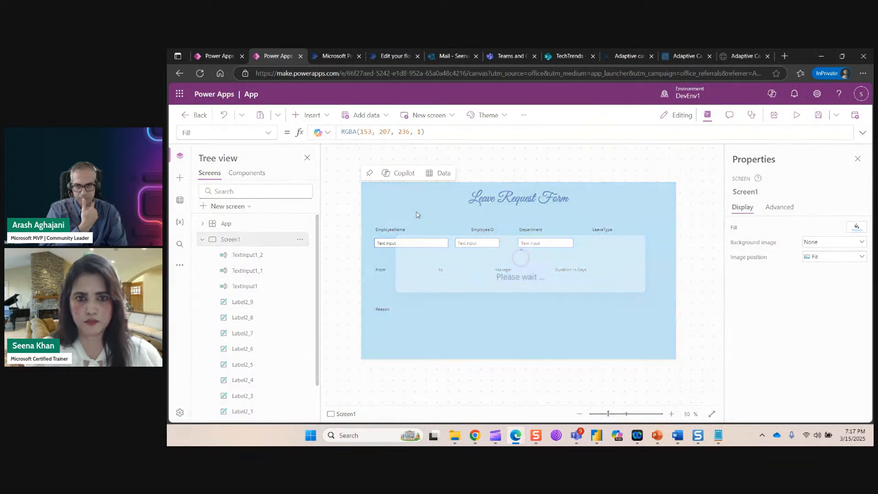
pyautogui.moveTo(420, 196); pyautogui.dragTo(637, 242)
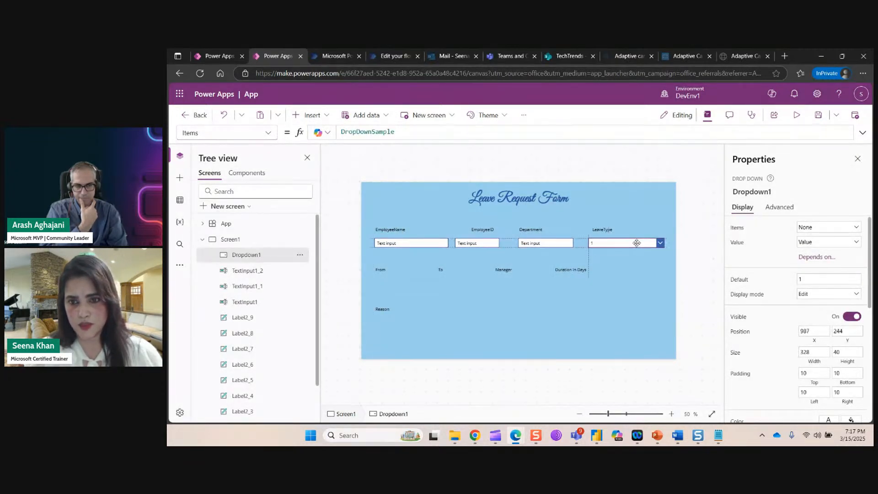
pyautogui.click(638, 315)
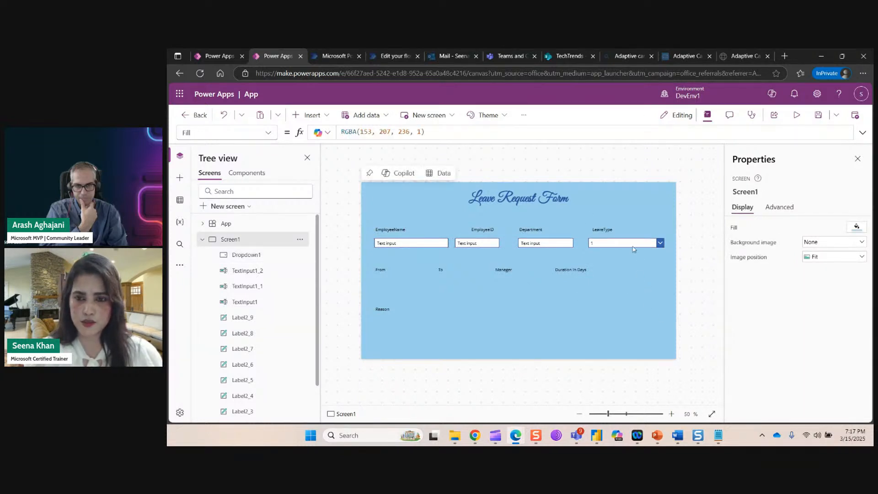
# Set the drop-down's Items formula to ["Casual", "Sick", "Reserve"].
pyautogui.click(632, 242)
pyautogui.moveTo(399, 132); pyautogui.dragTo(340, 132)
pyautogui.press('BackSpace')
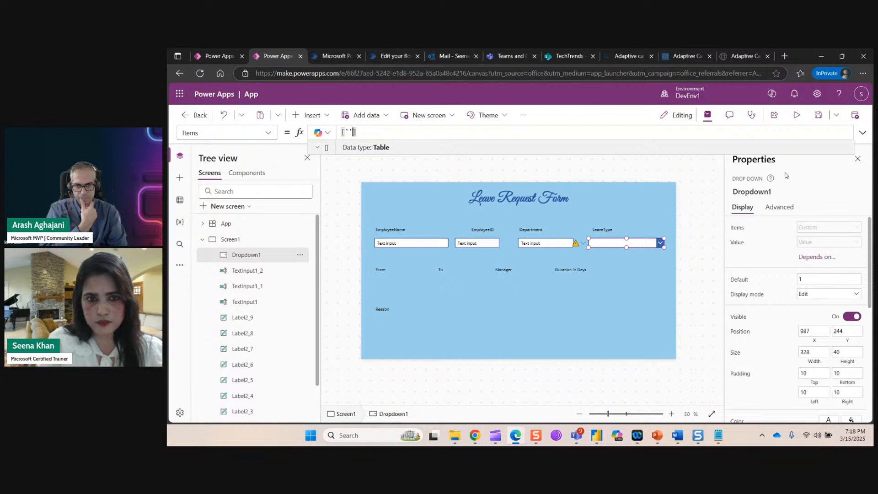
pyautogui.press('BackSpace')
pyautogui.press('BackSpace')
pyautogui.write('"')
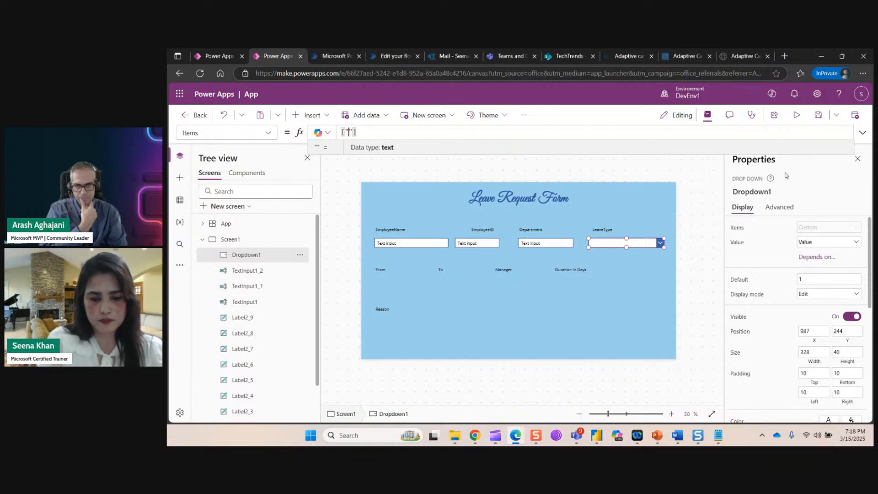
pyautogui.write('Casual"')
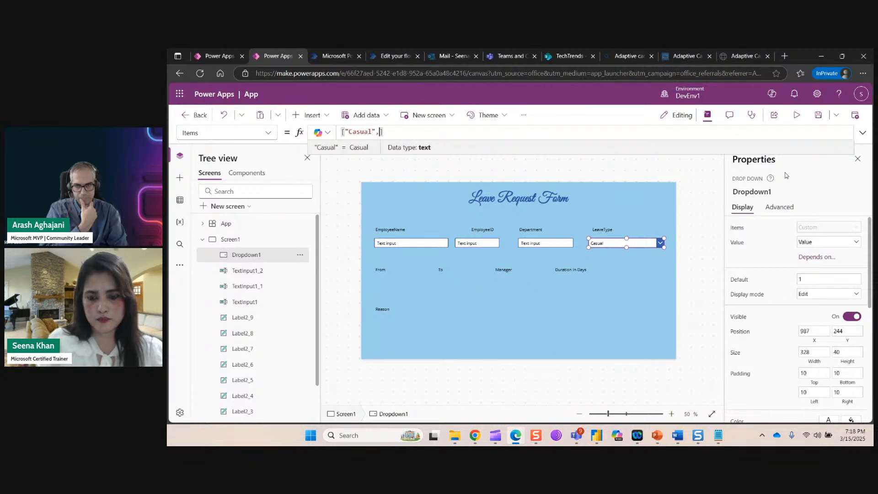
pyautogui.write(', "')
pyautogui.write('Sick"')
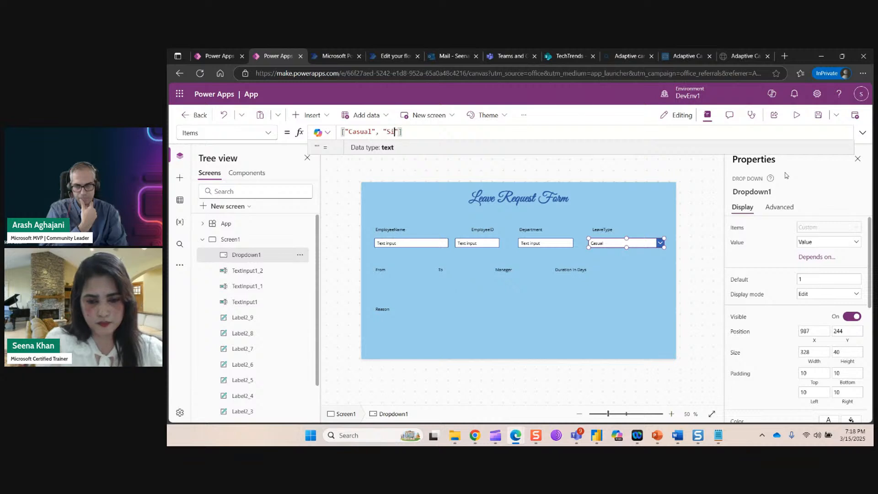
pyautogui.write(', ')
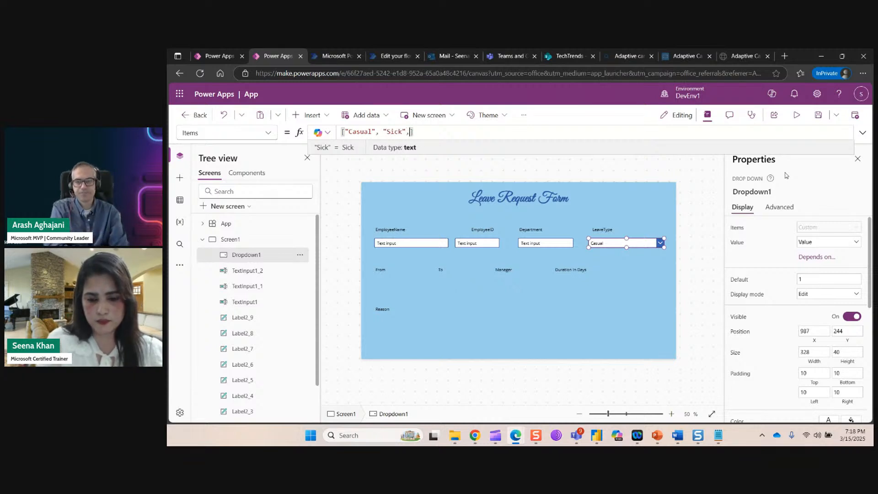
pyautogui.write('""')
pyautogui.press('Left')
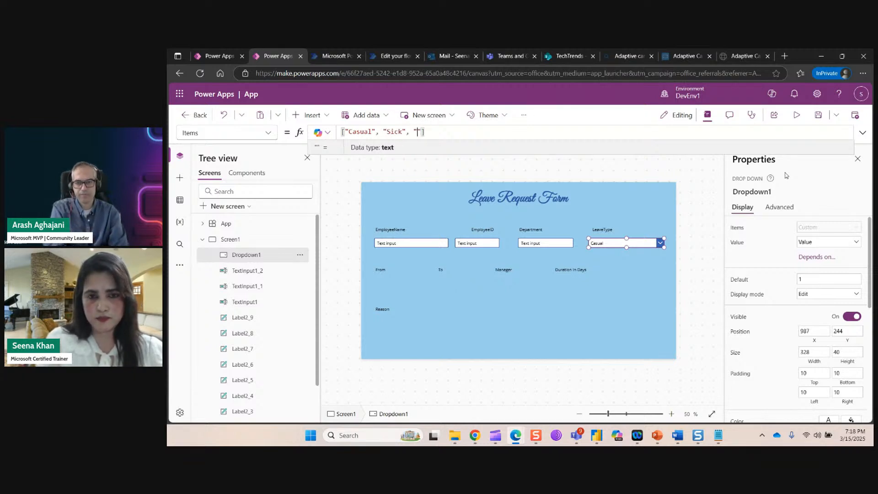
pyautogui.write('Reserve')
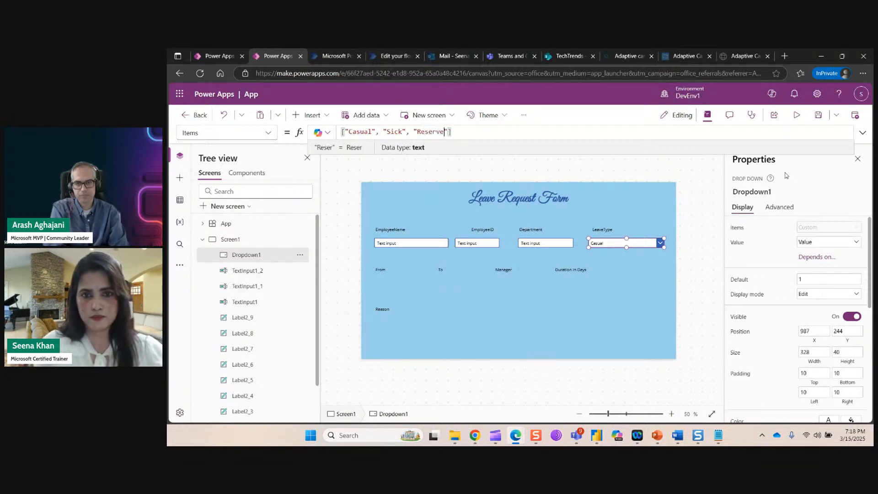
pyautogui.click(443, 270)
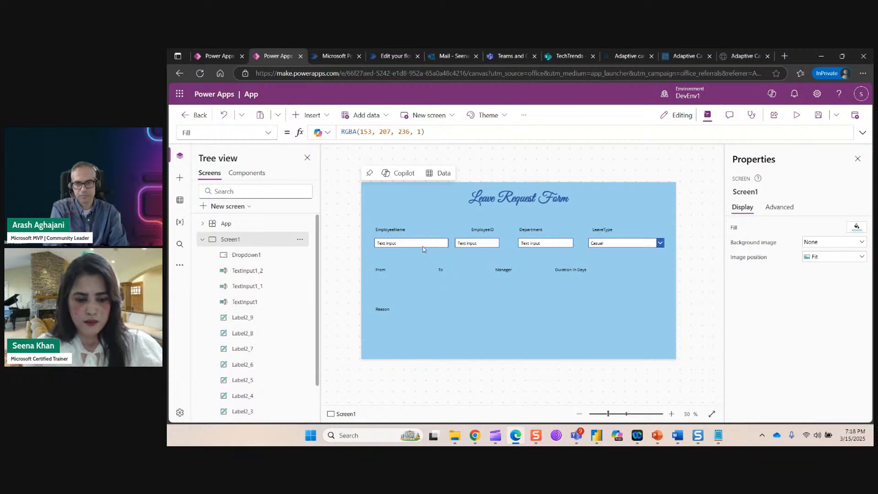
pyautogui.hotkey('ctrl', 'v')
# Replace the pasted text input with a date picker under the From label.
pyautogui.moveTo(424, 247); pyautogui.dragTo(415, 283)
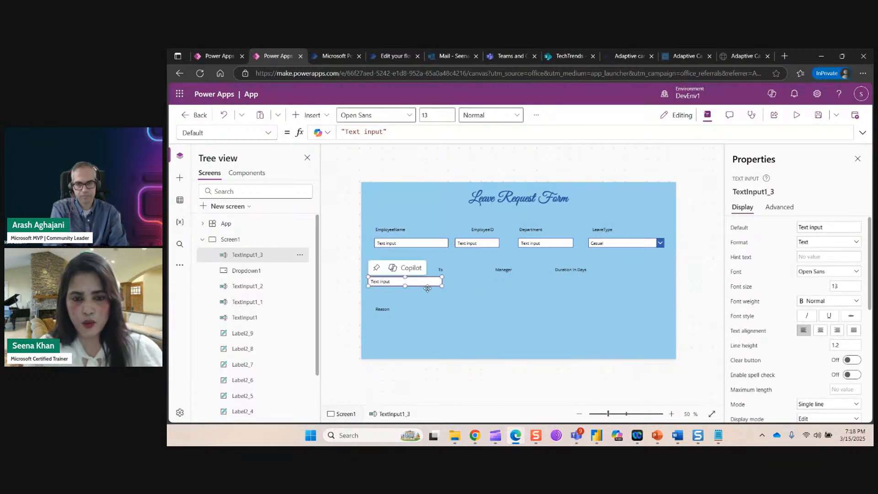
pyautogui.press('Delete')
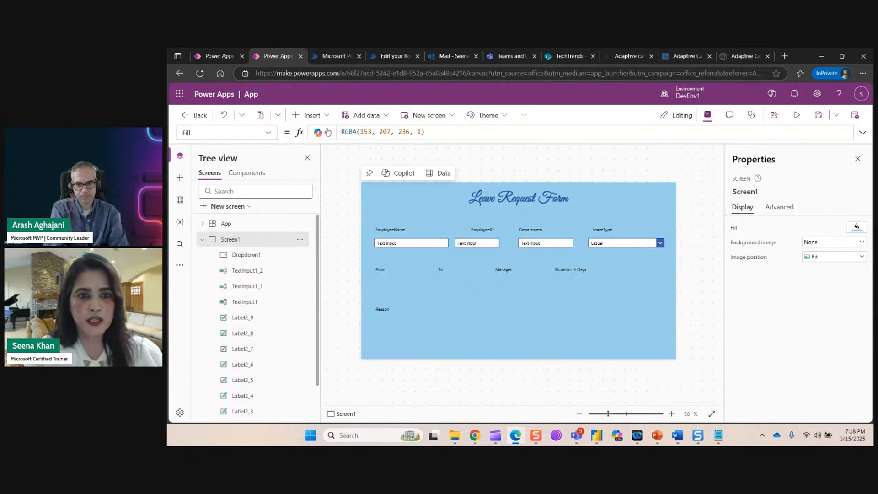
pyautogui.click(320, 115)
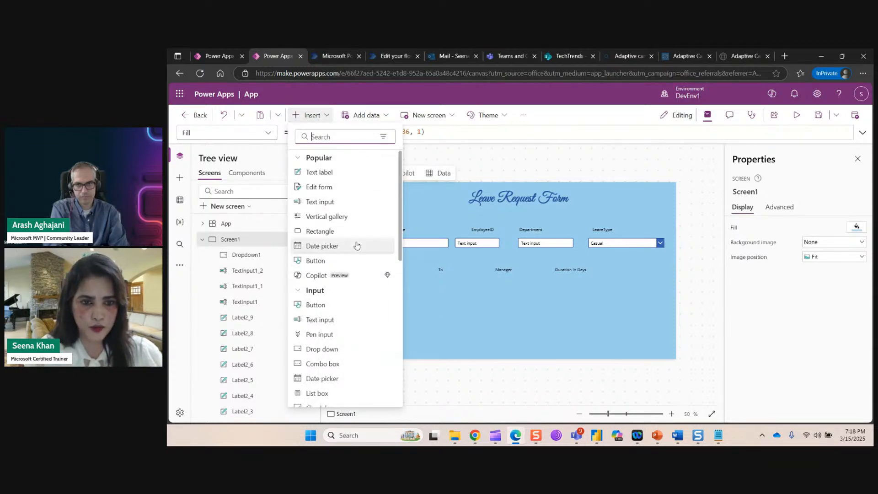
pyautogui.moveTo(401, 247); pyautogui.dragTo(392, 296)
pyautogui.scroll(3, 392, 296)
pyautogui.scroll(1, 387, 260)
pyautogui.scroll(-2, 375, 288)
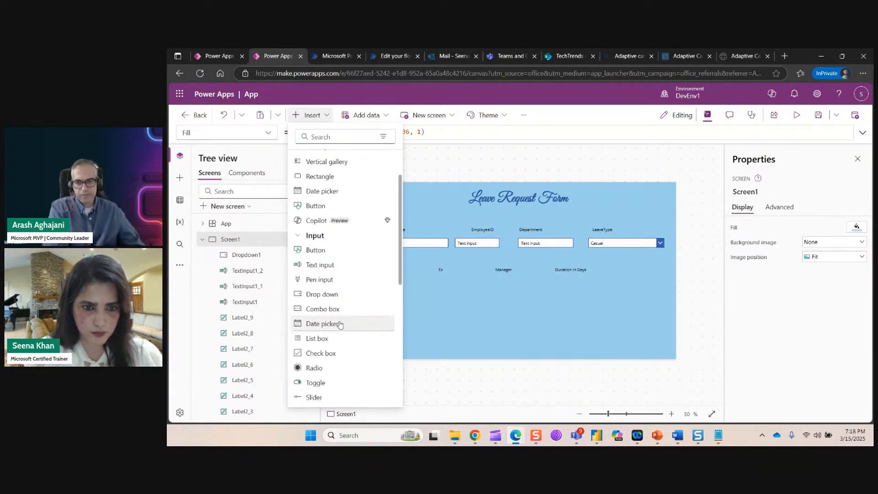
pyautogui.click(370, 323)
pyautogui.moveTo(416, 198); pyautogui.dragTo(414, 289)
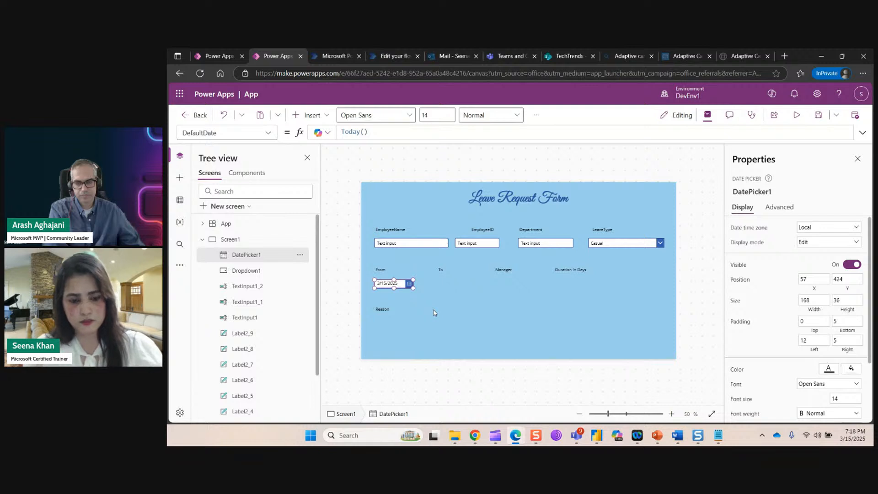
# Duplicate the date picker under the To label, then select the EmployeeName text input for copying.
pyautogui.hotkey('ctrl', 'c')
pyautogui.hotkey('ctrl', 'v')
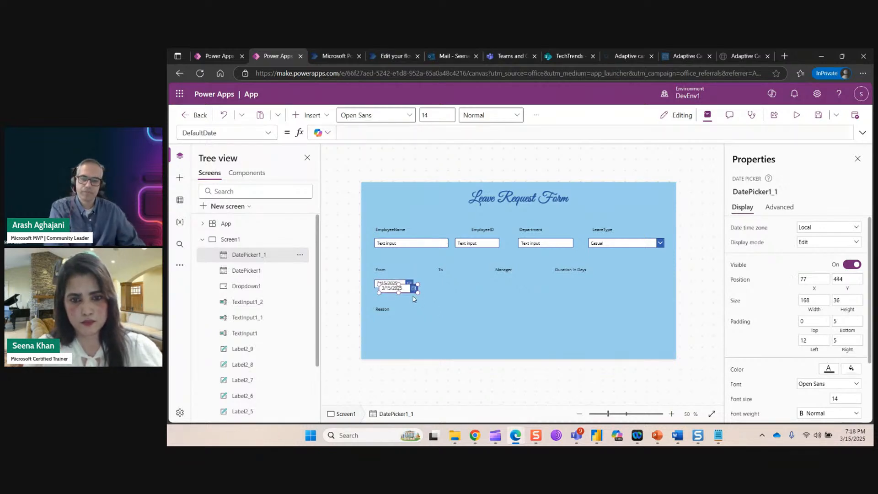
pyautogui.moveTo(411, 289); pyautogui.dragTo(459, 284)
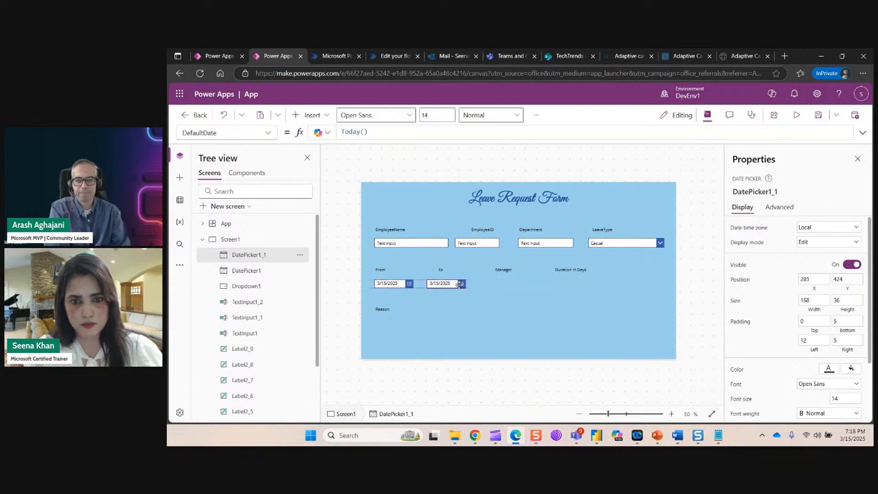
pyautogui.click(417, 244)
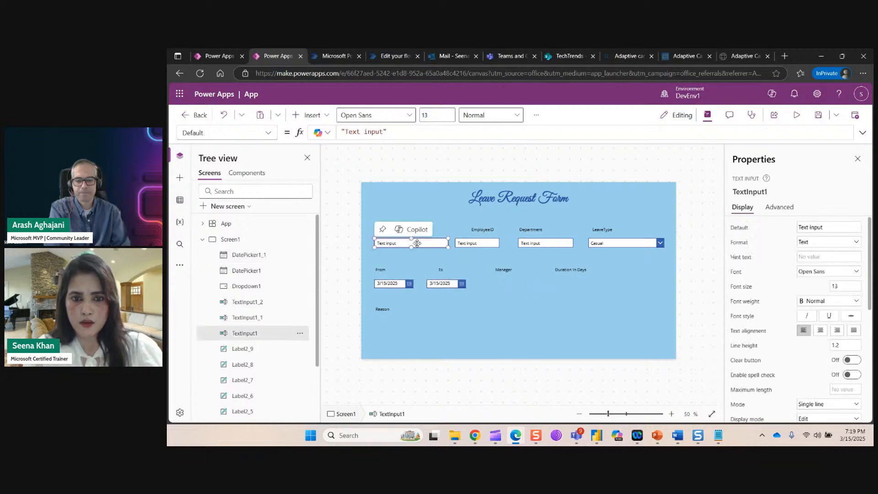
pyautogui.click(505, 312)
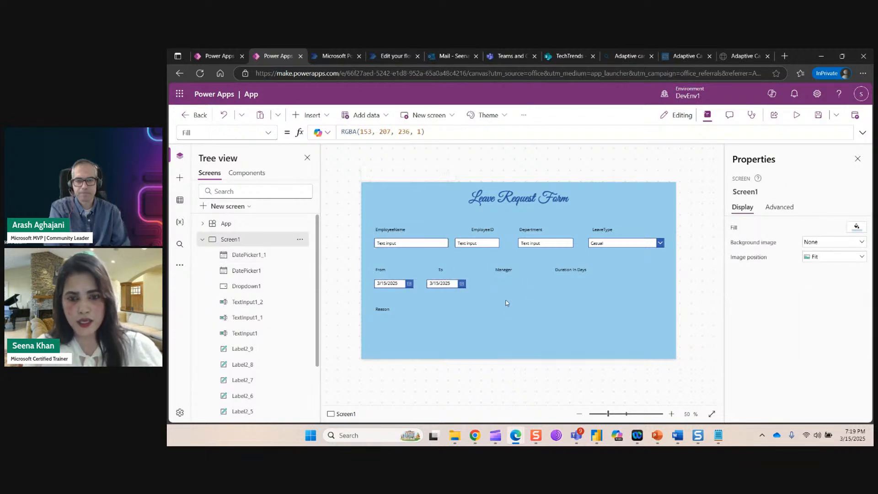
# Paste a duplicate of the EmployeeName text input under the Manager label.
pyautogui.hotkey('ctrl', 'v')
pyautogui.moveTo(434, 245); pyautogui.dragTo(497, 272)
pyautogui.click(552, 305)
# Shift the Duration In Days label right and place a copied text input beneath it.
pyautogui.moveTo(576, 272); pyautogui.dragTo(587, 272)
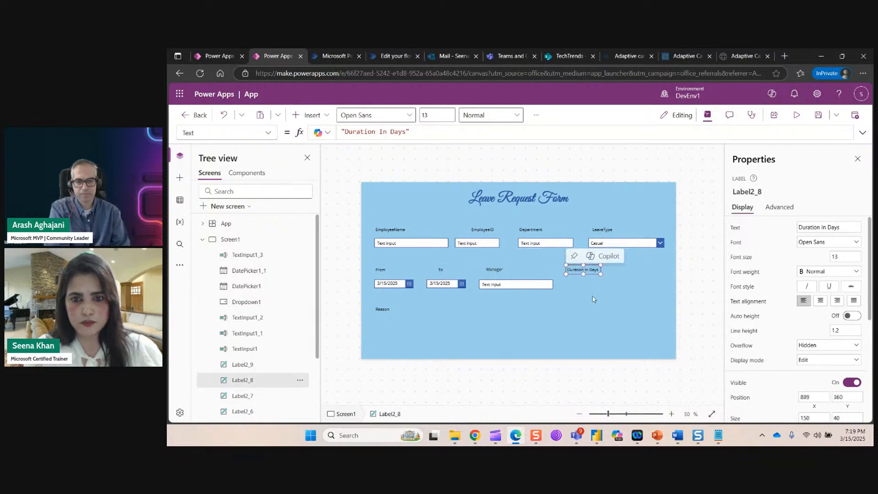
pyautogui.click(535, 285)
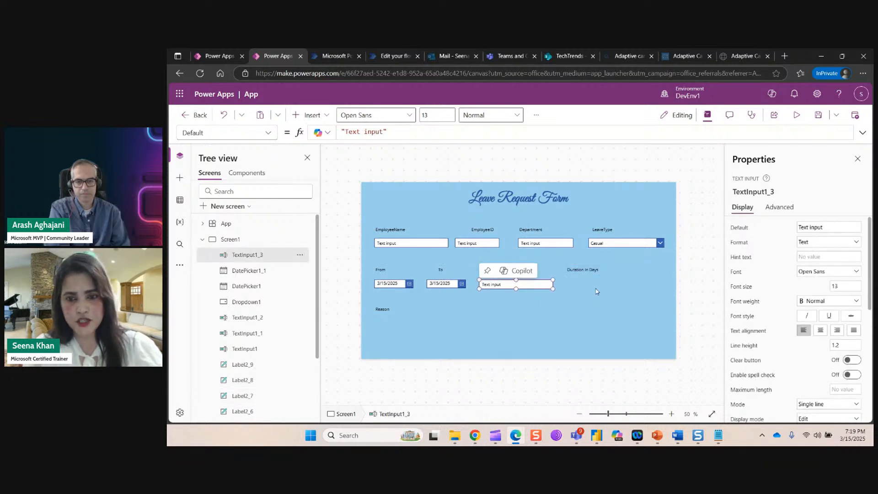
pyautogui.click(592, 284)
pyautogui.hotkey('ctrl', 'v')
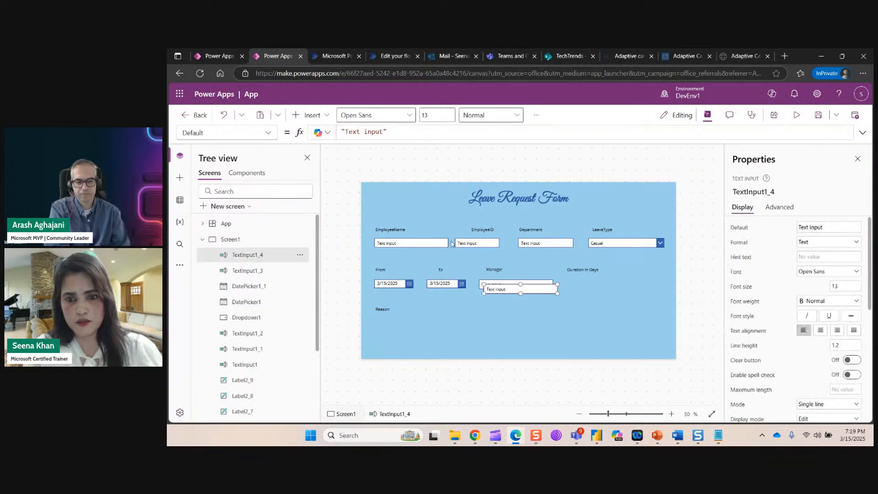
pyautogui.moveTo(536, 290); pyautogui.dragTo(617, 284)
pyautogui.click(628, 315)
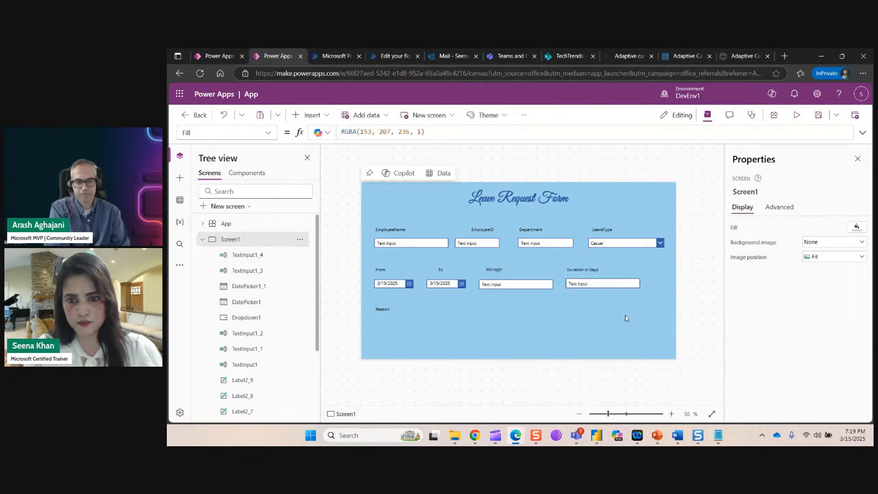
pyautogui.click(636, 286)
# Narrow the Duration In Days input and place a new, enlarged text input beside the Reason label.
pyautogui.moveTo(637, 286); pyautogui.dragTo(626, 284)
pyautogui.click(614, 320)
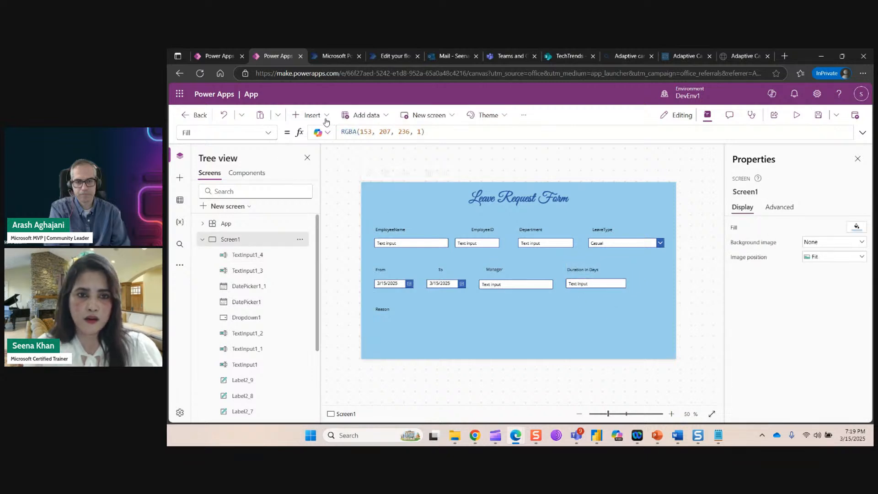
pyautogui.click(307, 115)
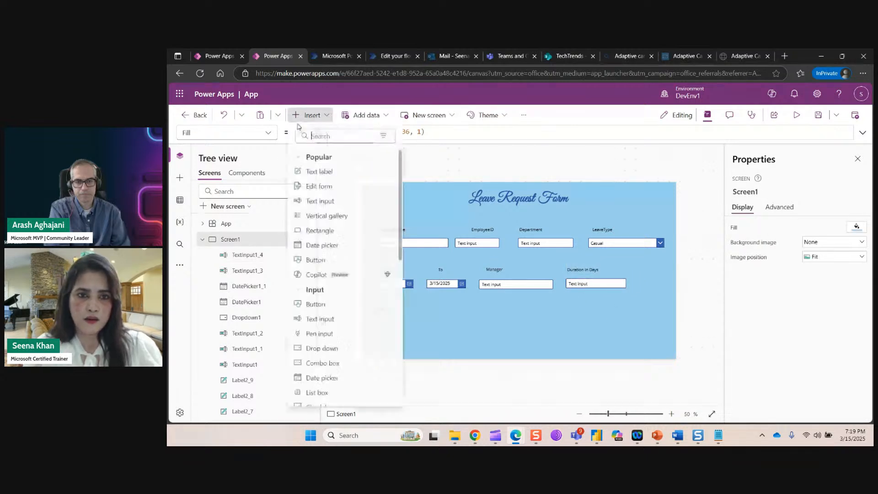
pyautogui.click(320, 202)
pyautogui.moveTo(423, 199); pyautogui.dragTo(482, 343)
pyautogui.click(383, 309)
pyautogui.moveTo(452, 318); pyautogui.dragTo(485, 319)
pyautogui.click(526, 347)
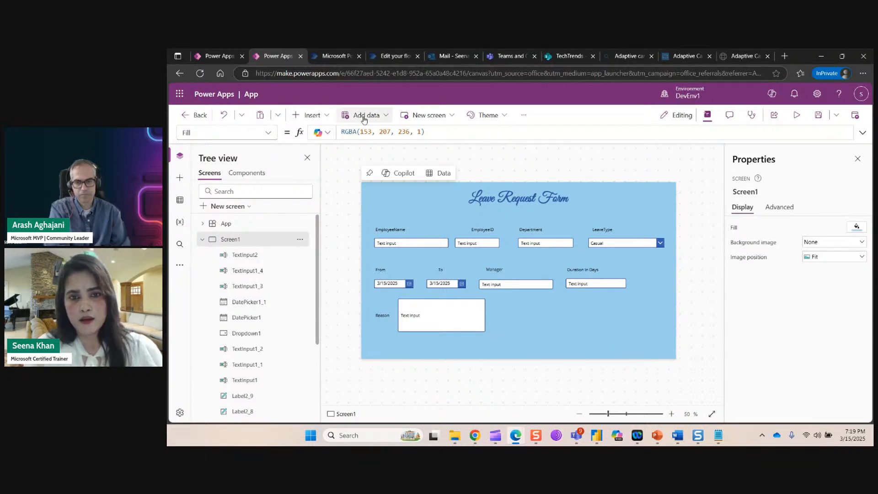
# Add a button at the form's lower right and label it Submit.
pyautogui.click(310, 115)
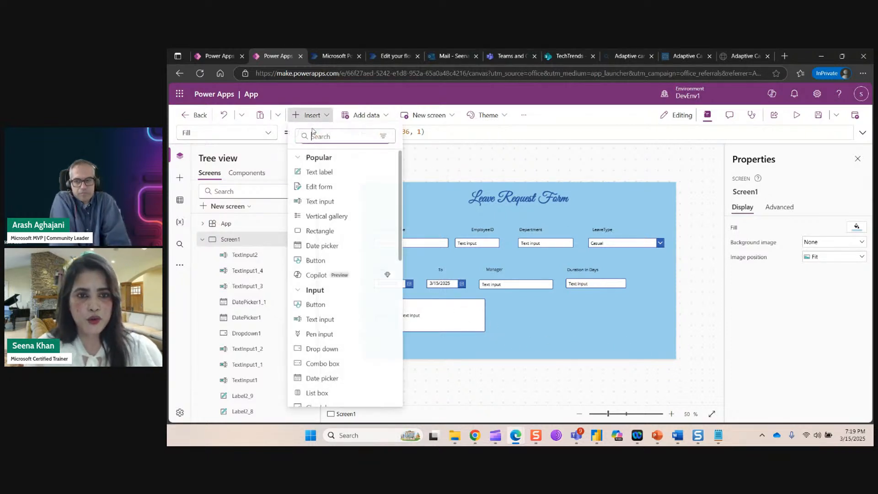
pyautogui.click(320, 261)
pyautogui.moveTo(397, 197); pyautogui.dragTo(672, 355)
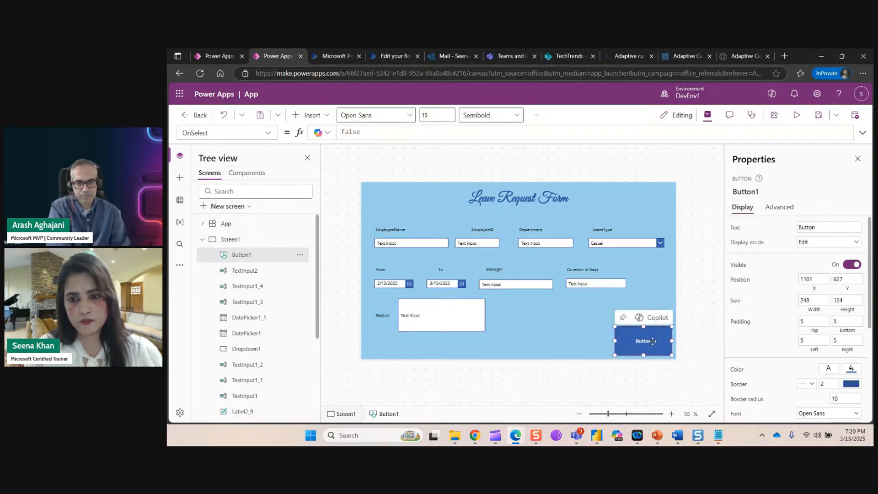
pyautogui.moveTo(818, 227); pyautogui.dragTo(788, 231)
pyautogui.write('Submit')
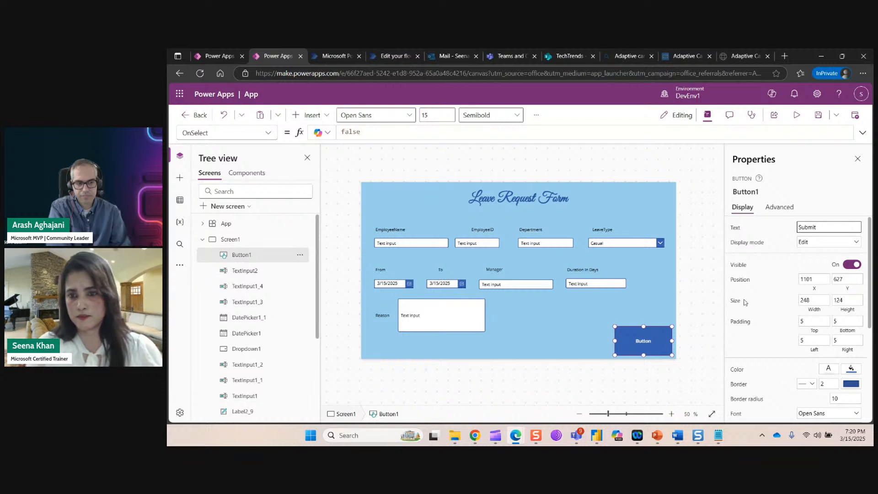
pyautogui.click(705, 294)
# Set the Submit button's font size to 25 and nudge the Manager input into line.
pyautogui.click(660, 338)
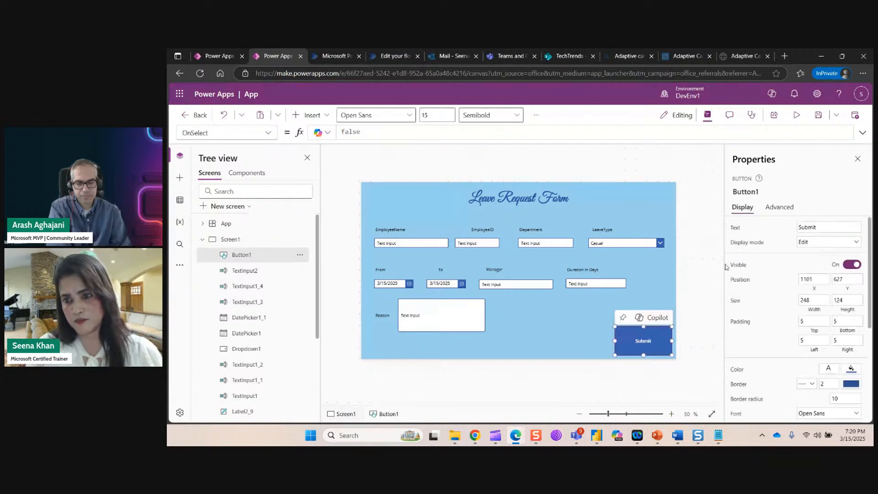
pyautogui.scroll(-3, 822, 295)
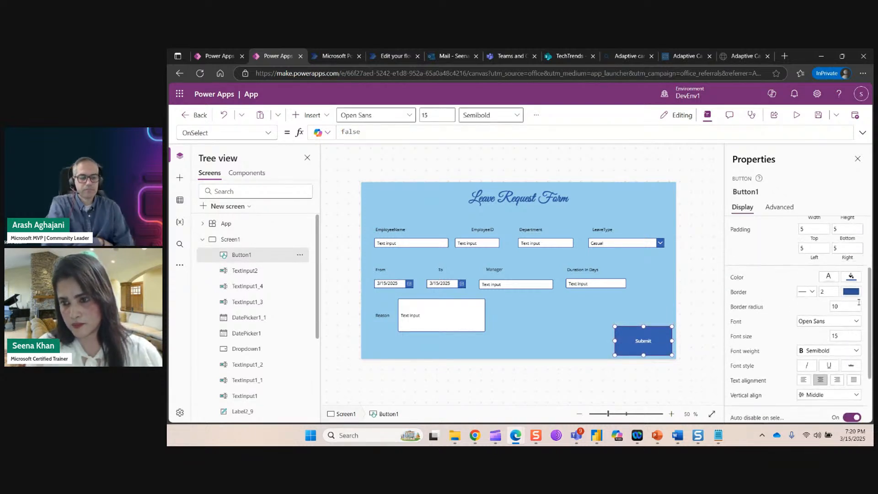
pyautogui.click(854, 336)
pyautogui.press('BackSpace')
pyautogui.press('BackSpace')
pyautogui.write('25')
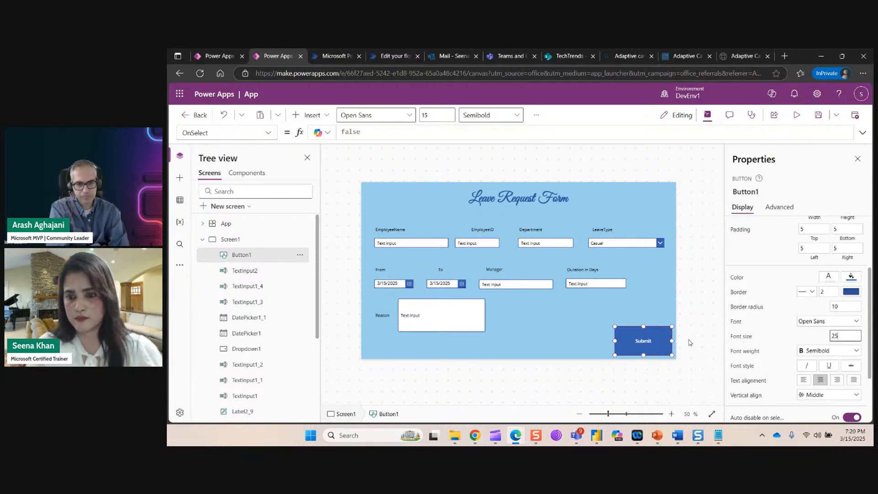
pyautogui.click(690, 342)
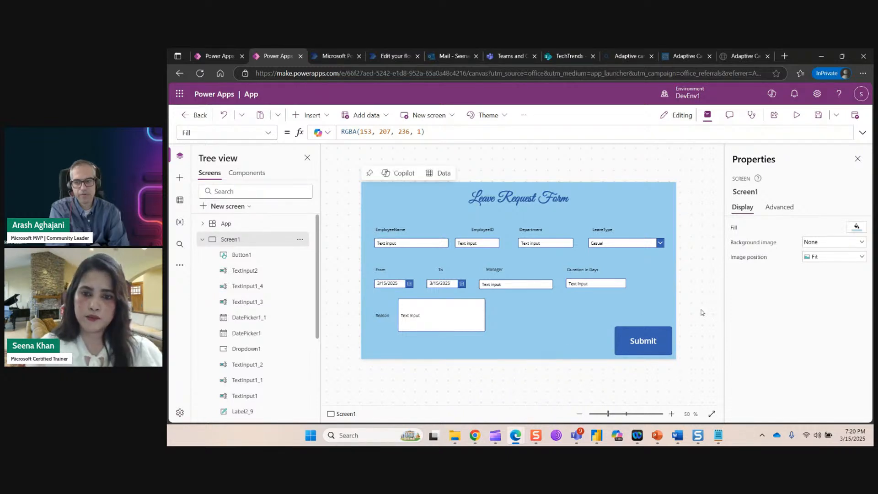
pyautogui.moveTo(517, 285); pyautogui.dragTo(523, 281)
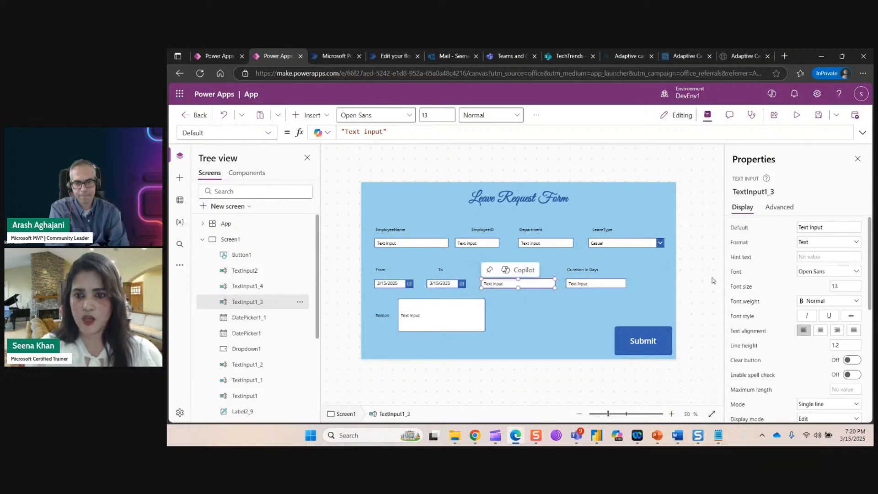
pyautogui.click(689, 277)
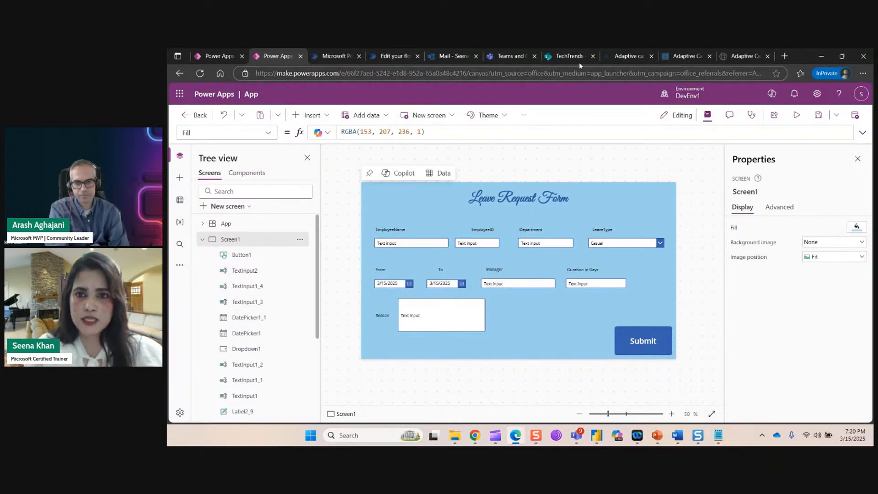
pyautogui.click(569, 55)
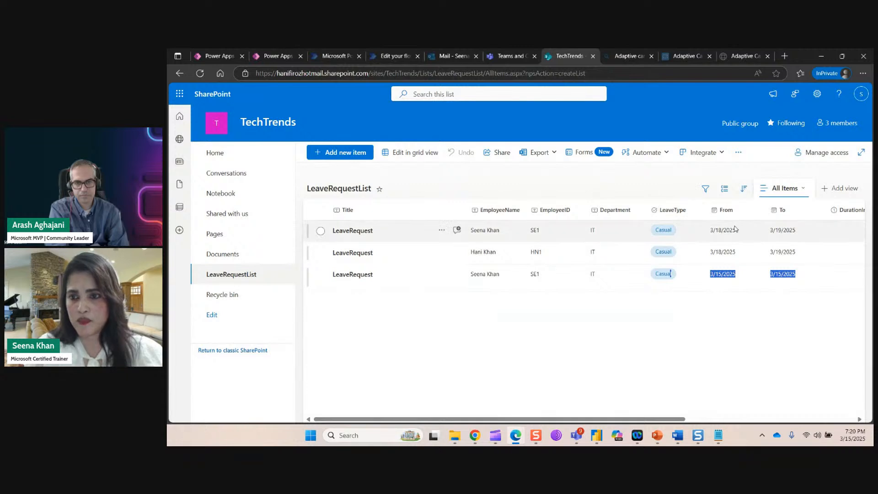
pyautogui.moveTo(677, 419); pyautogui.dragTo(780, 409)
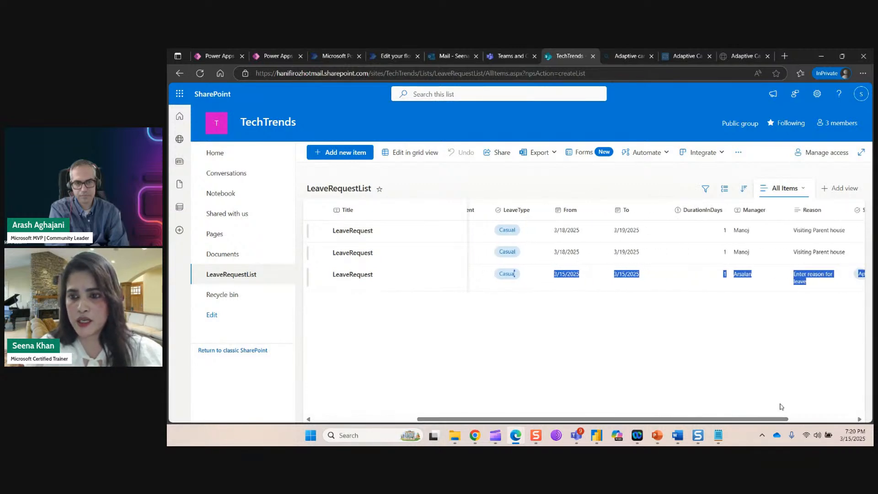
pyautogui.click(277, 57)
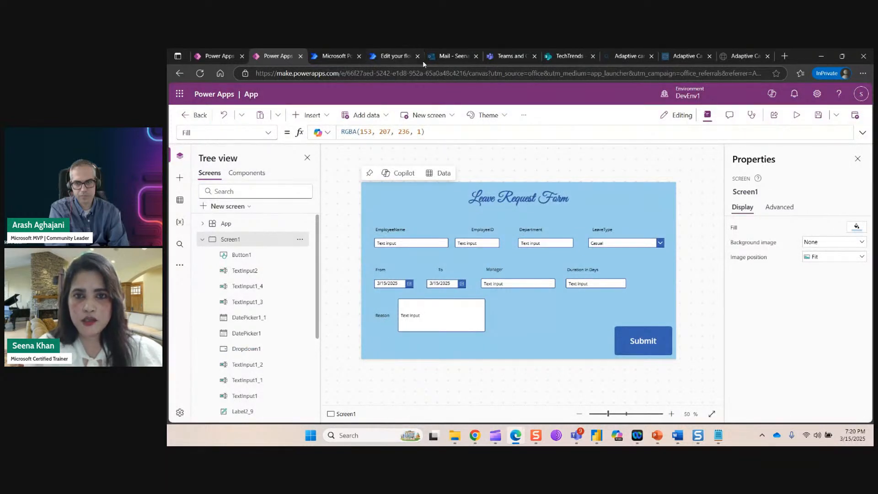
pyautogui.click(565, 55)
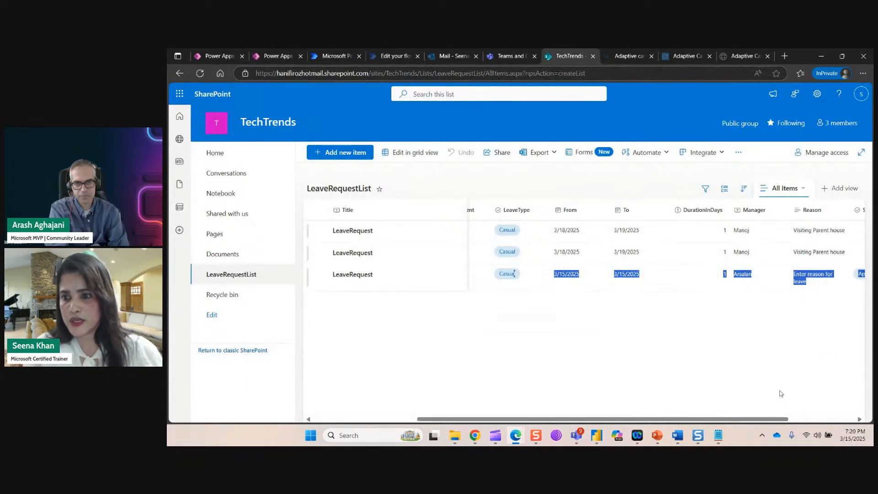
pyautogui.moveTo(778, 419); pyautogui.dragTo(653, 424)
pyautogui.click(563, 365)
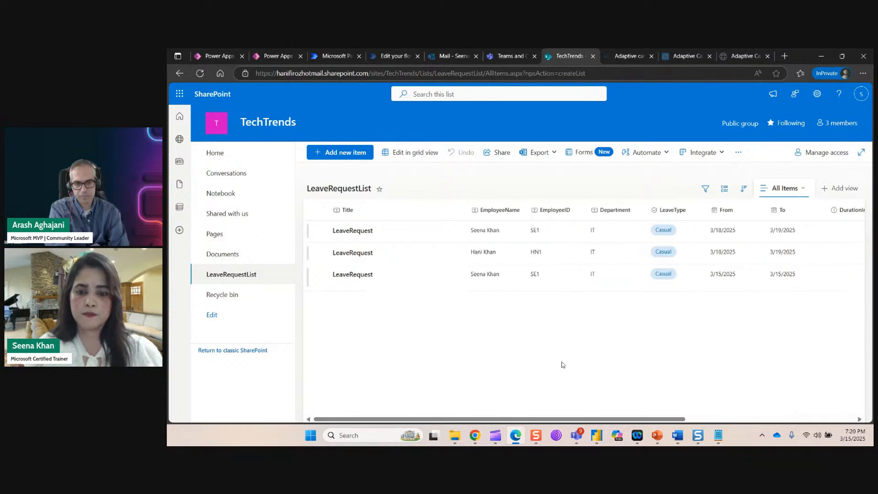
pyautogui.click(265, 57)
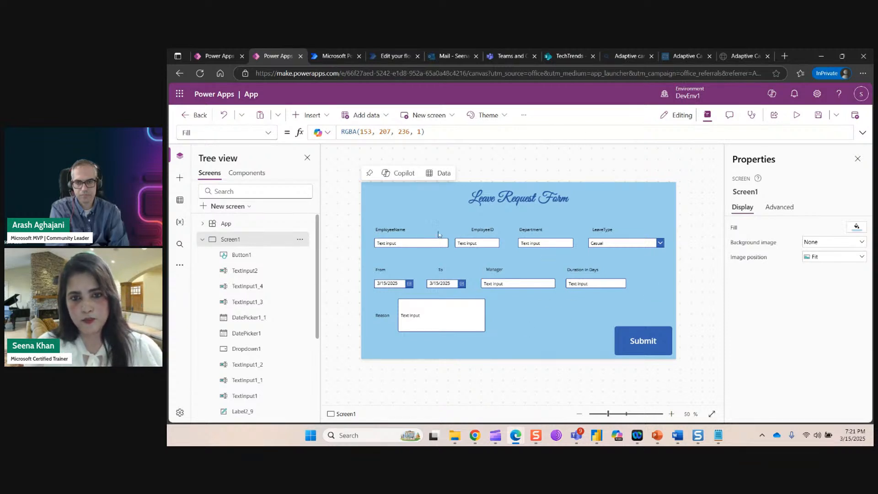
# Clear the Submit button's OnSelect formula and select the Patch, Notify and Reset code in the notes.
pyautogui.click(657, 341)
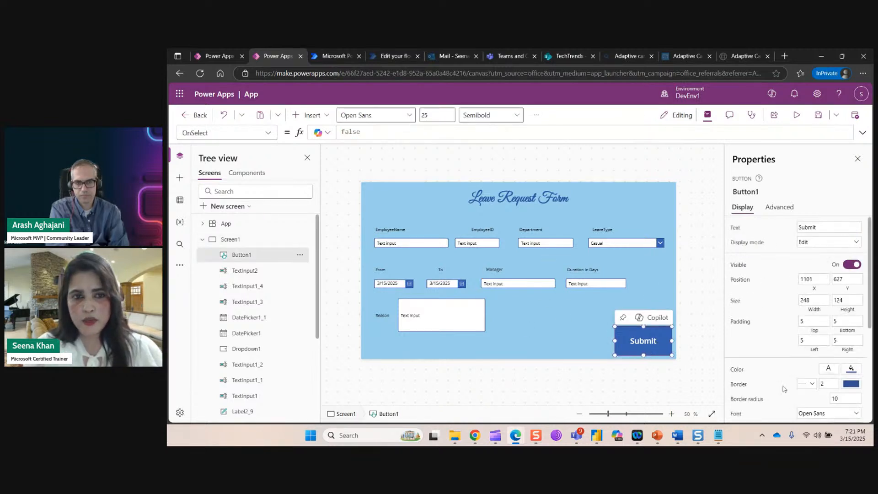
pyautogui.moveTo(358, 132); pyautogui.dragTo(322, 132)
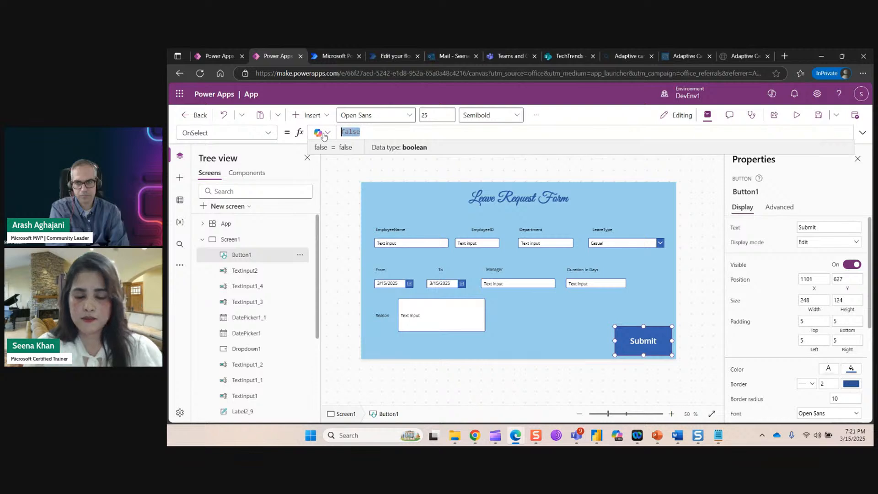
pyautogui.press('BackSpace')
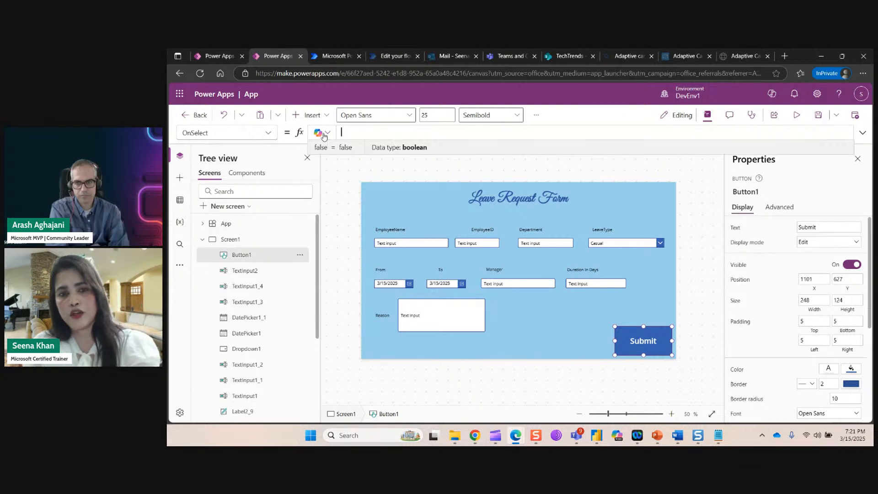
pyautogui.click(718, 436)
pyautogui.click(221, 163)
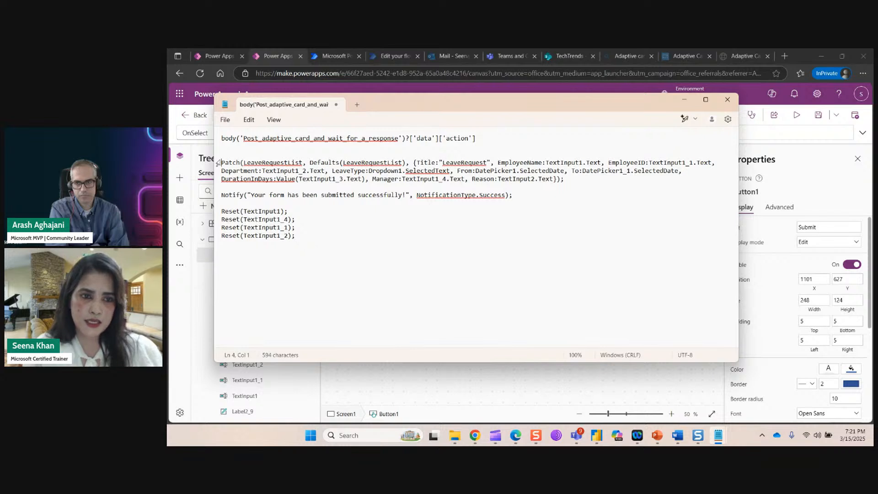
pyautogui.moveTo(222, 163); pyautogui.dragTo(307, 233)
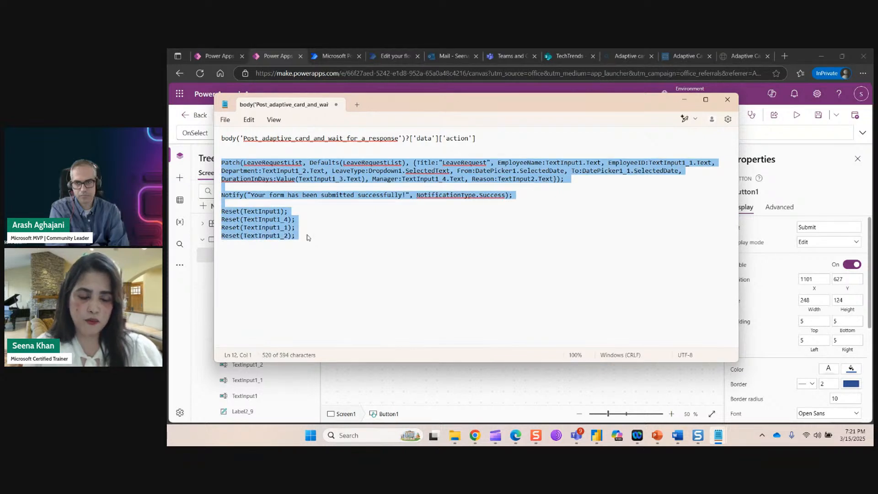
# Paste the Patch, Notify and Reset code into the Submit button's OnSelect property.
pyautogui.click(644, 381)
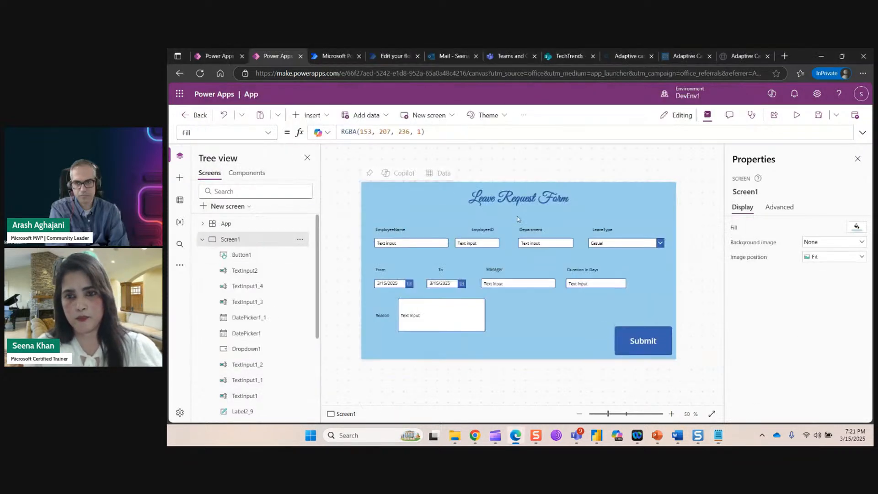
pyautogui.click(646, 342)
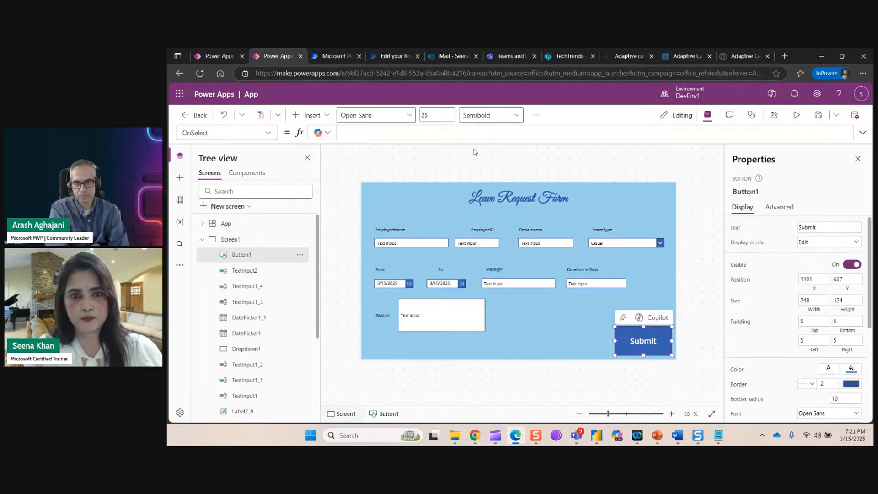
pyautogui.hotkey('ctrl', 'v')
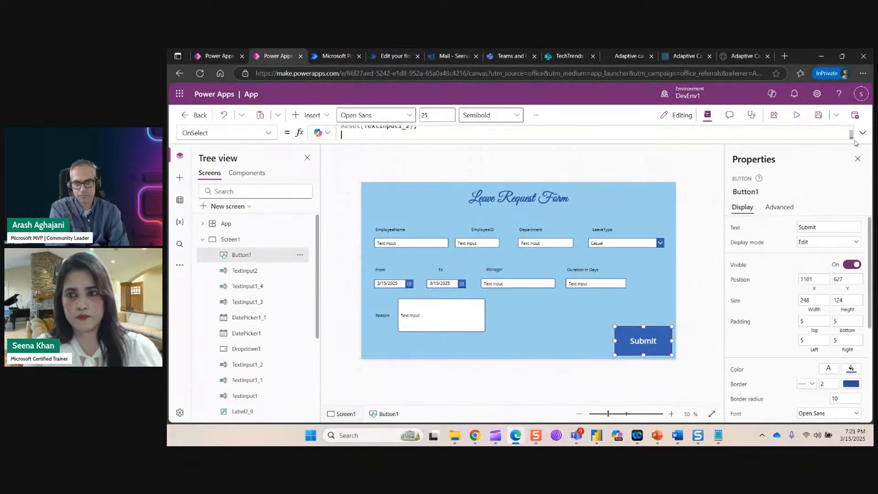
pyautogui.scroll(1, 722, 176)
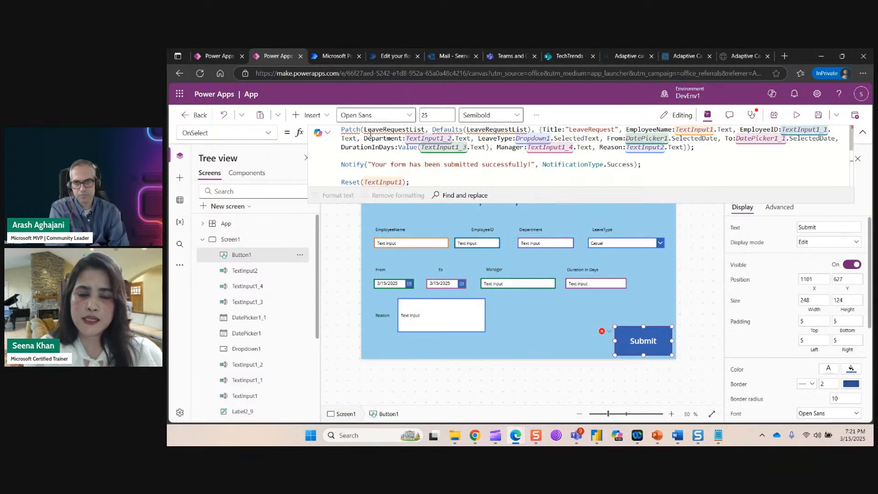
pyautogui.click(862, 132)
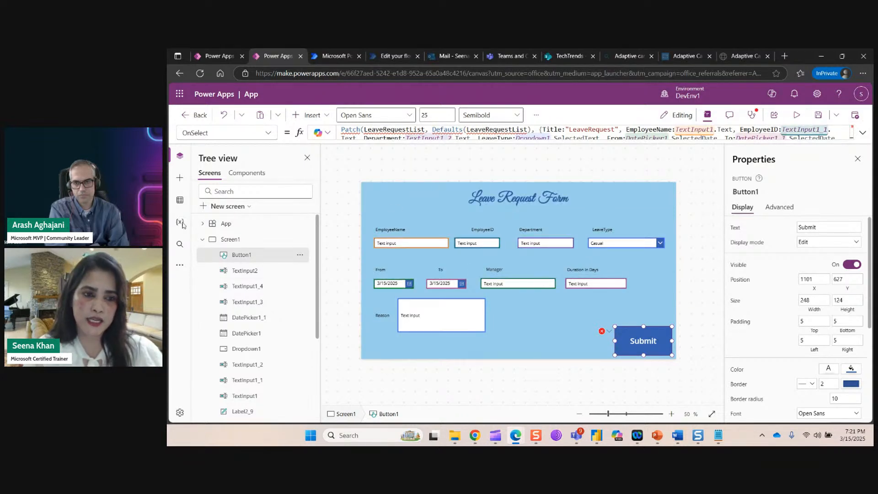
# Add SharePoint as a data source using a direct connection.
pyautogui.click(179, 202)
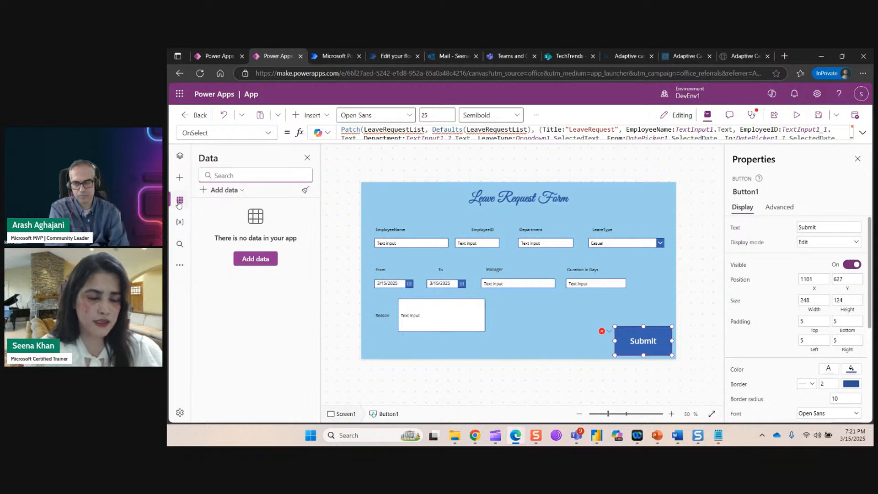
pyautogui.click(255, 259)
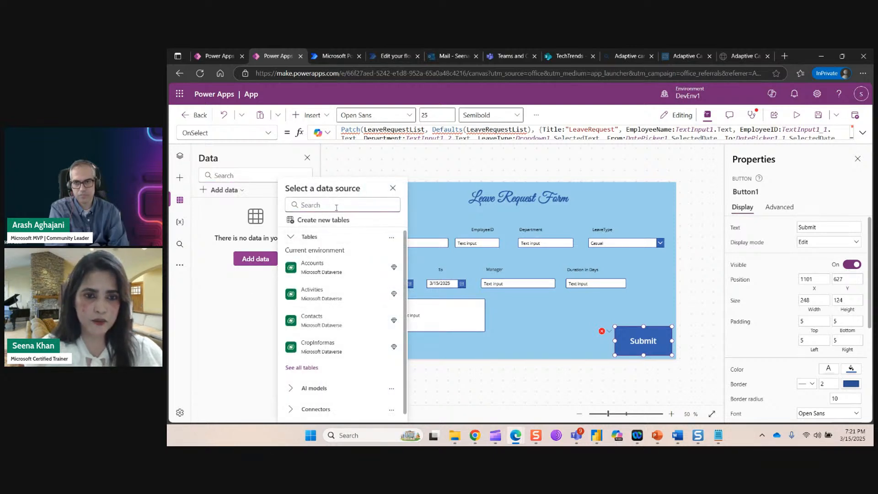
pyautogui.click(336, 204)
pyautogui.write('share')
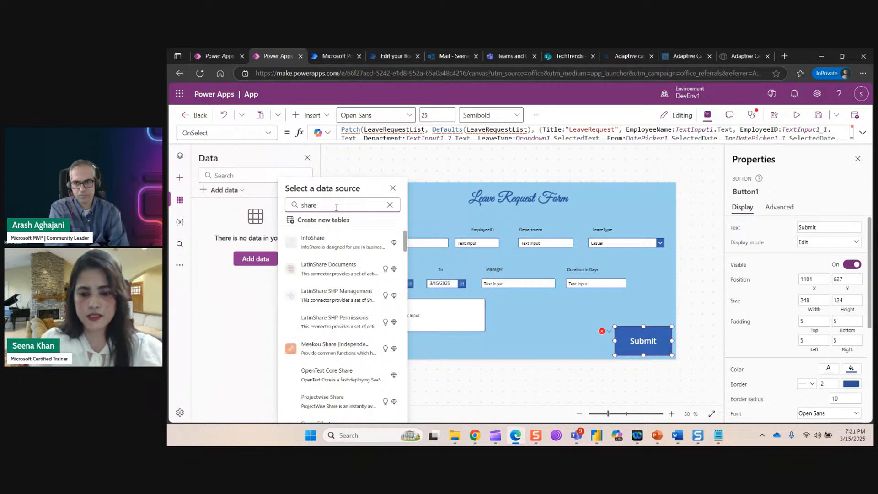
pyautogui.write('point')
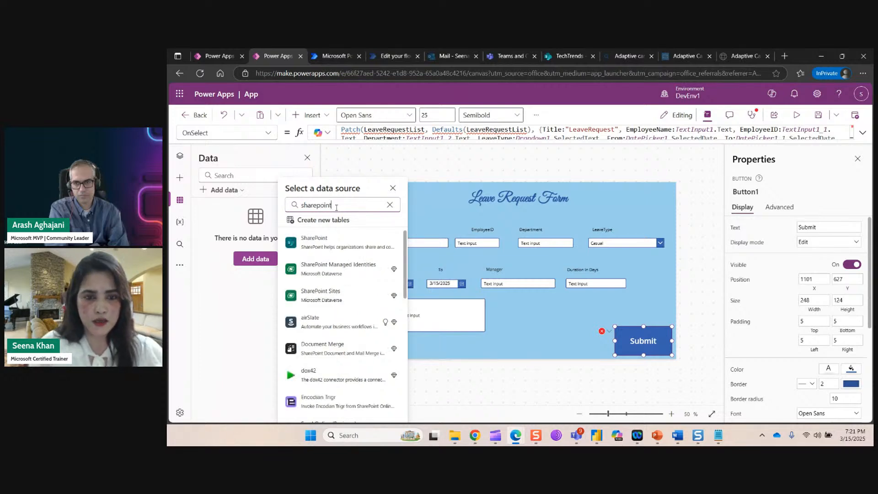
pyautogui.click(315, 242)
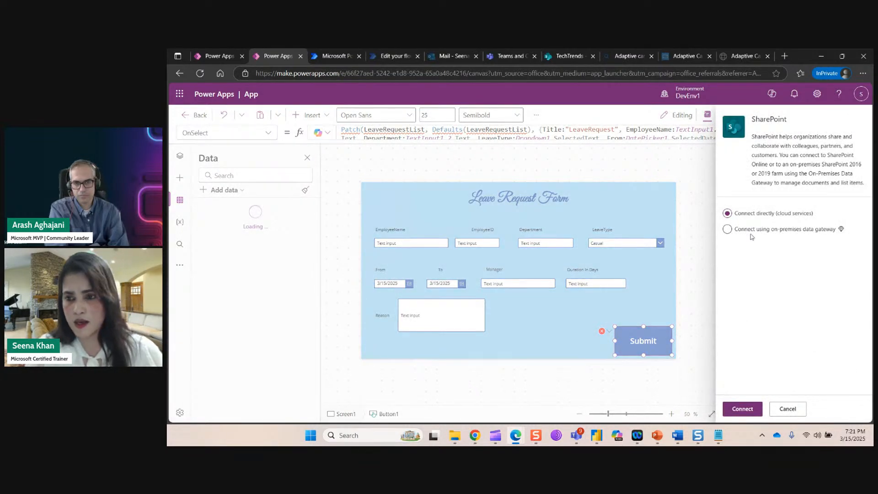
pyautogui.click(750, 409)
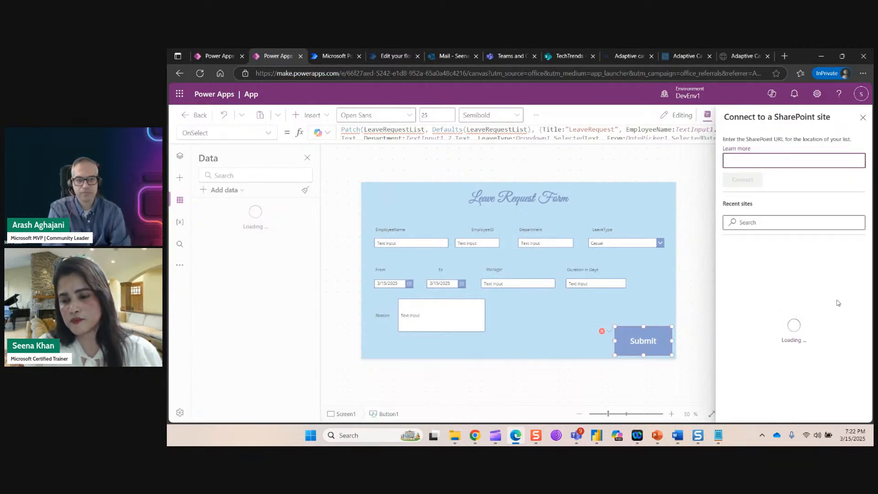
# Choose the TechTrends site and connect its LeaveRequestList list.
pyautogui.click(573, 56)
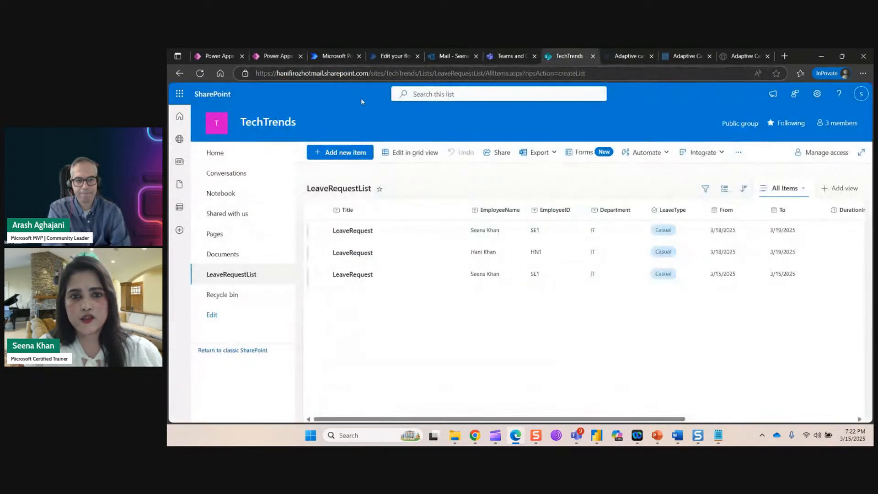
pyautogui.click(288, 56)
pyautogui.click(794, 264)
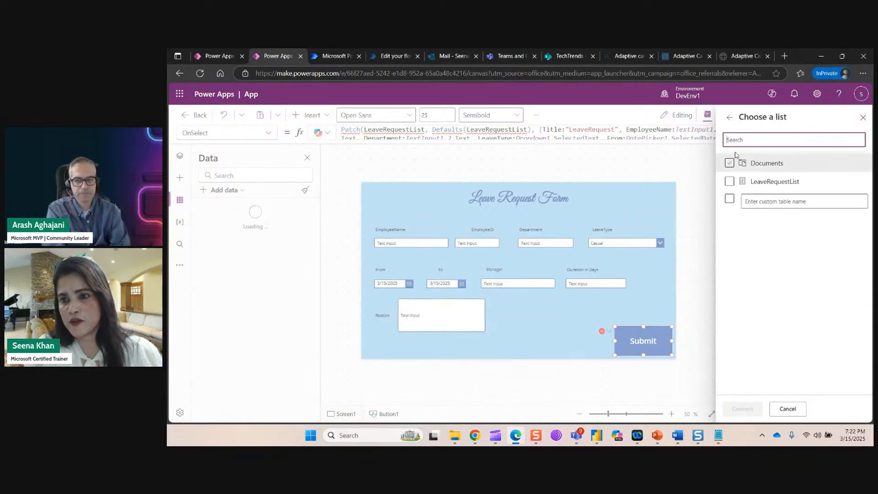
pyautogui.click(772, 182)
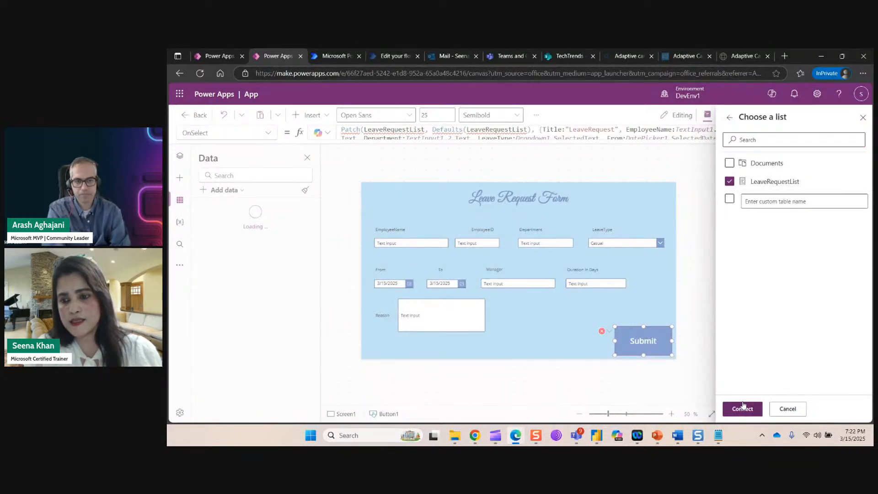
pyautogui.click(742, 409)
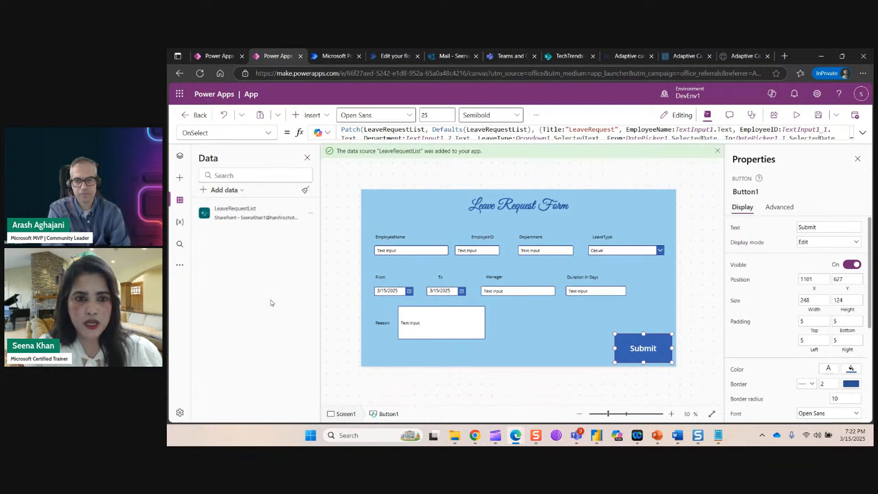
# Review the Submit formula's TextInput1, TextInput1_1, TextInput1_2 and Dropdown1 references against the form controls.
pyautogui.click(862, 133)
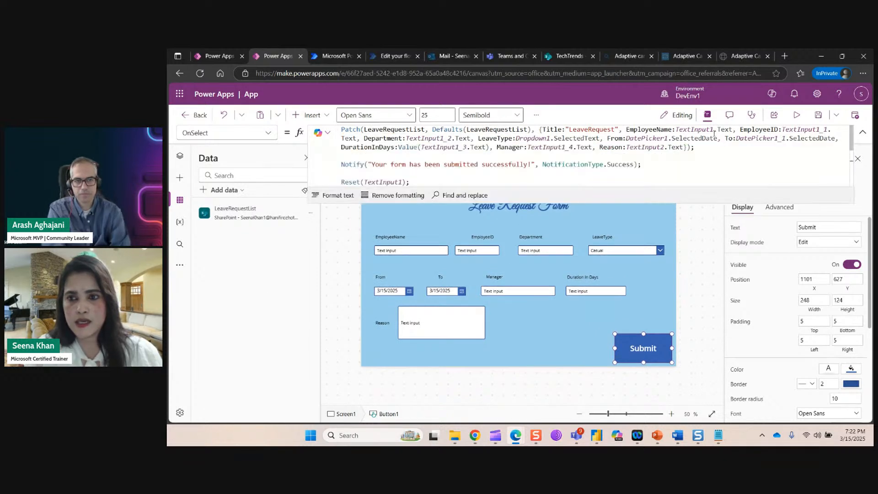
pyautogui.click(687, 154)
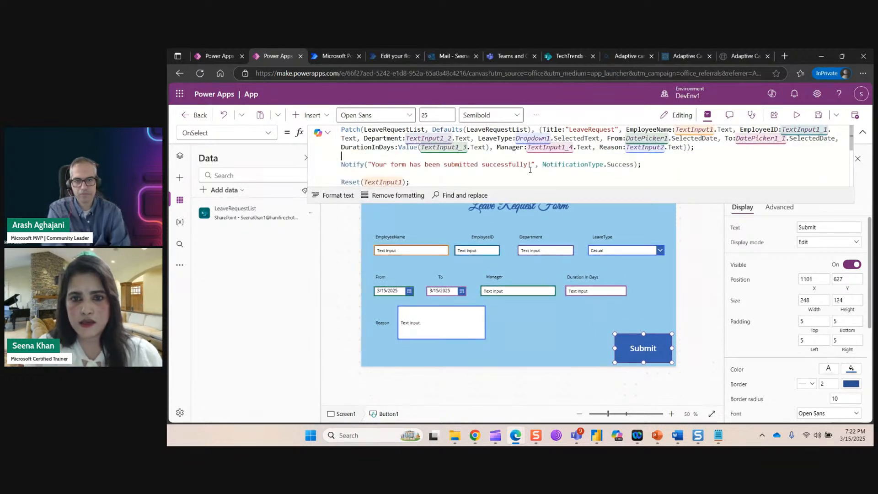
pyautogui.click(571, 138)
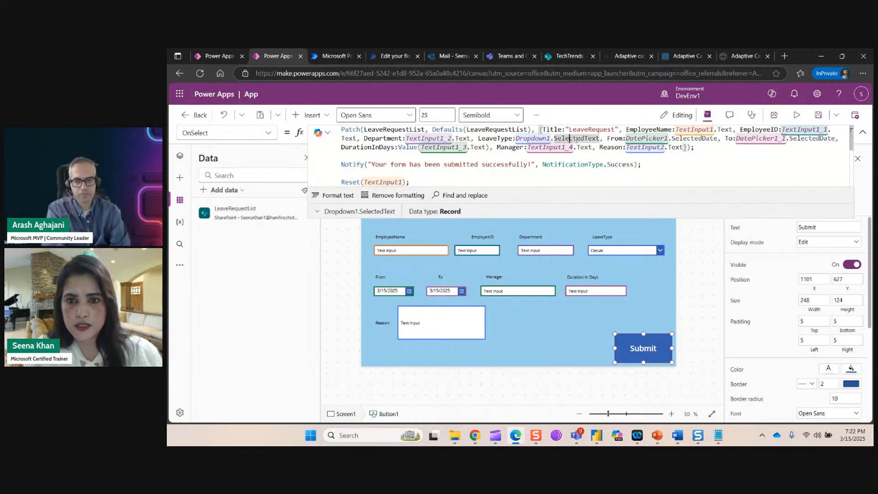
pyautogui.click(686, 129)
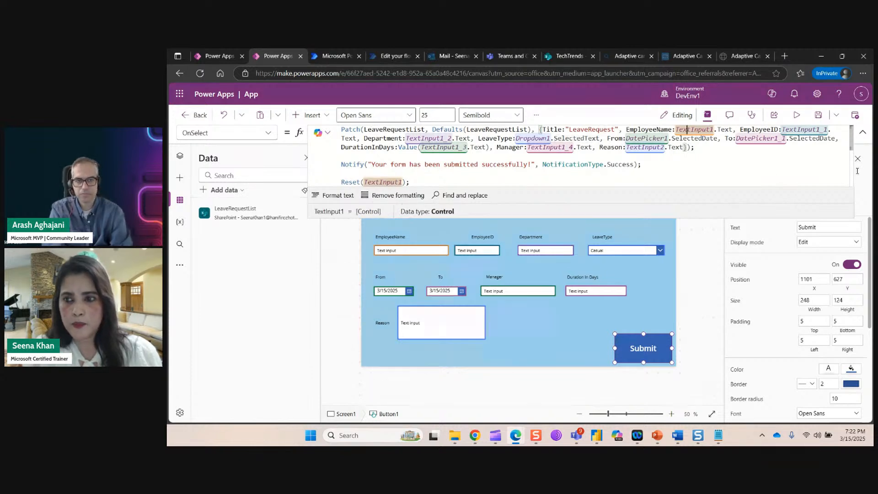
pyautogui.click(809, 130)
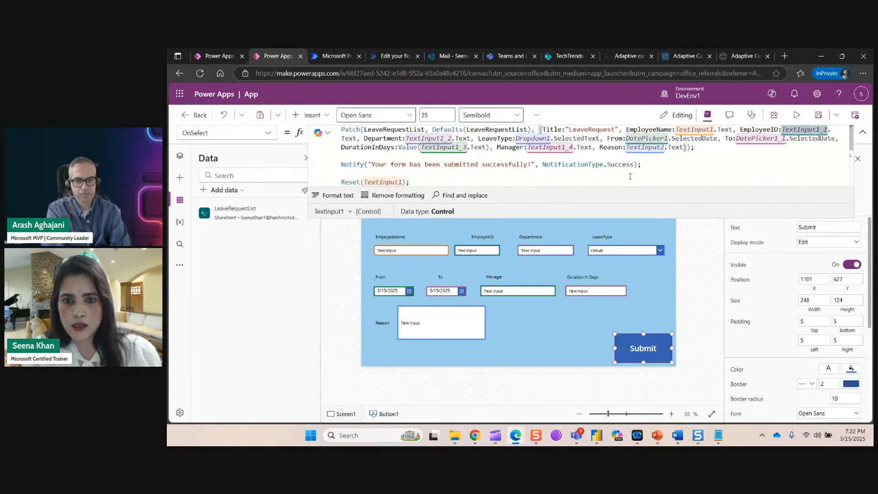
pyautogui.click(792, 165)
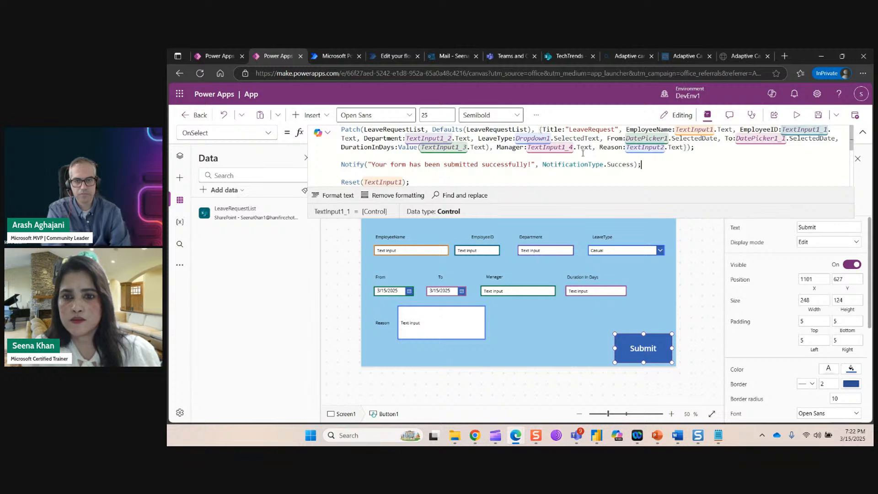
pyautogui.click(432, 138)
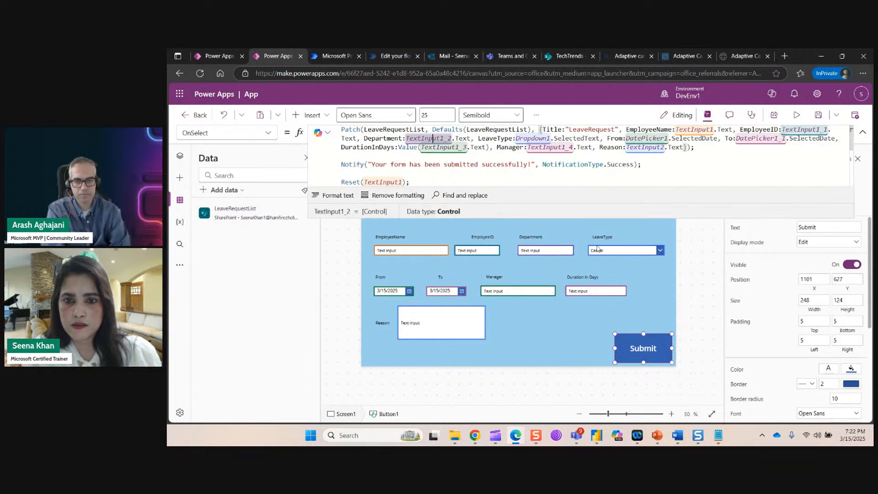
pyautogui.click(621, 252)
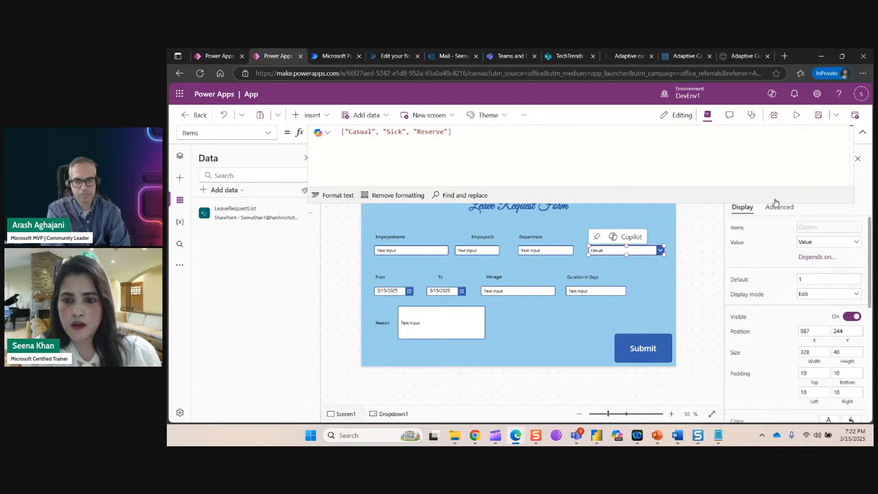
pyautogui.click(863, 133)
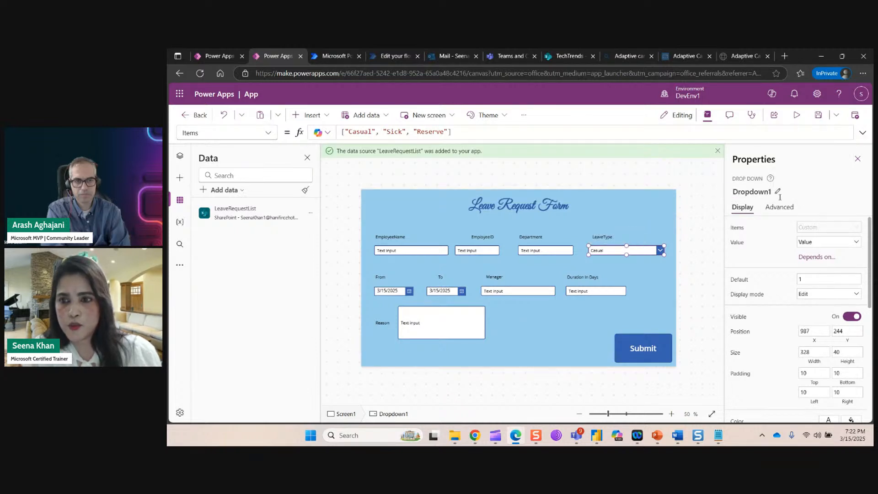
# Compare the Submit formula with the From and To date pickers' default values.
pyautogui.click(652, 347)
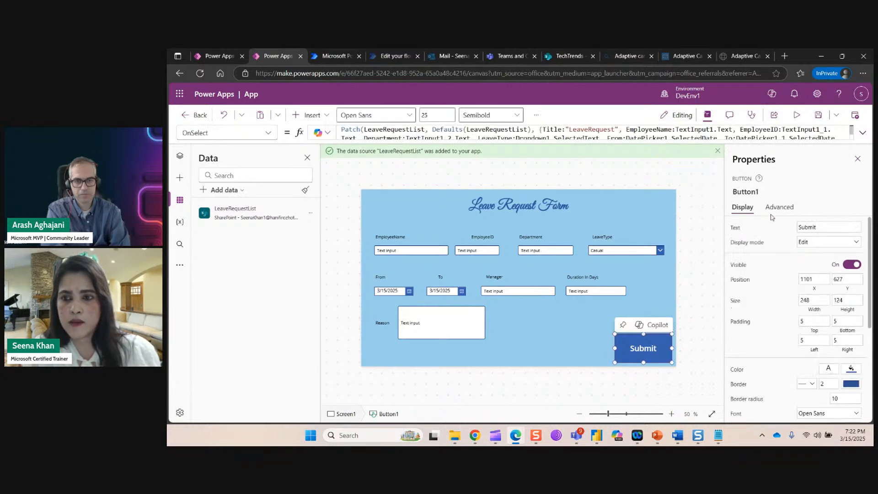
pyautogui.click(829, 132)
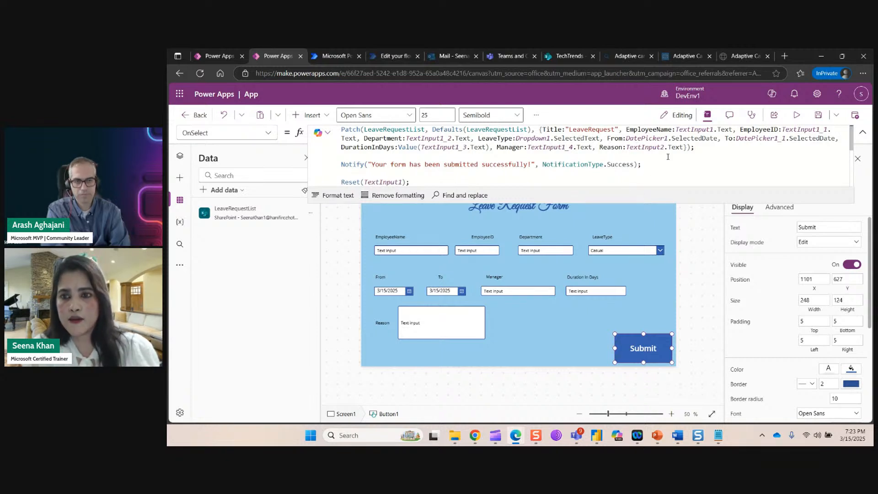
pyautogui.click(400, 292)
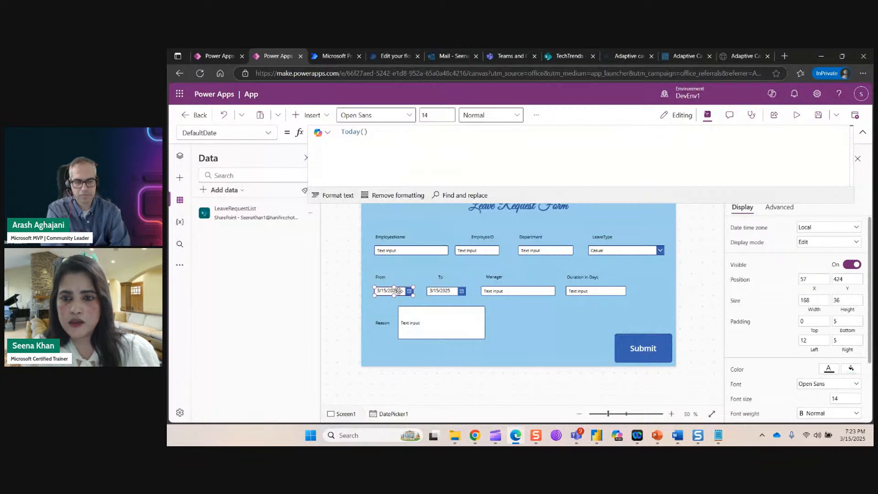
pyautogui.click(863, 132)
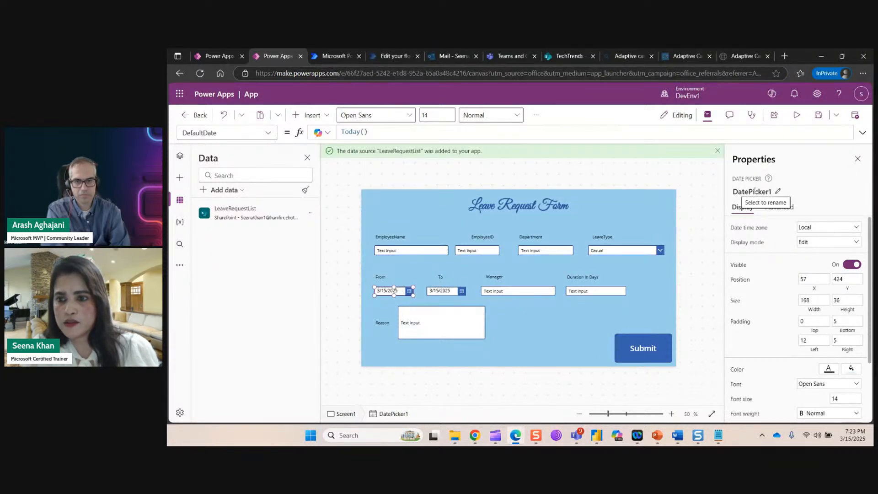
pyautogui.click(635, 357)
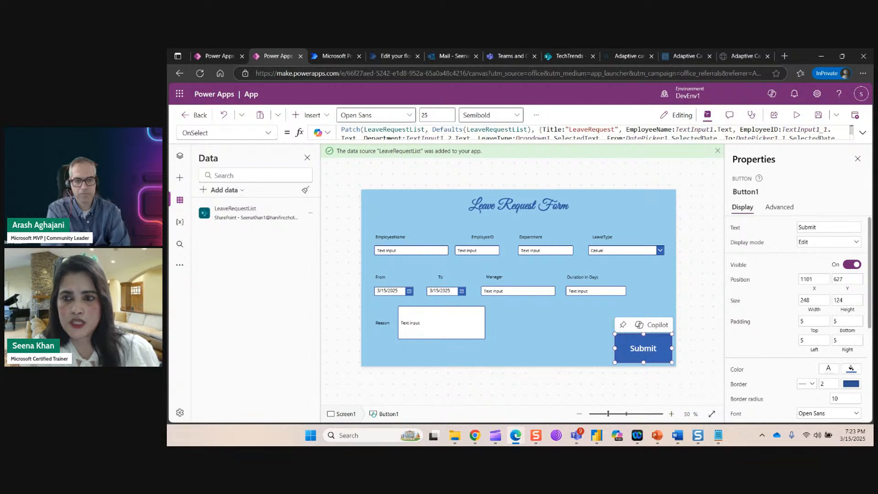
pyautogui.click(862, 133)
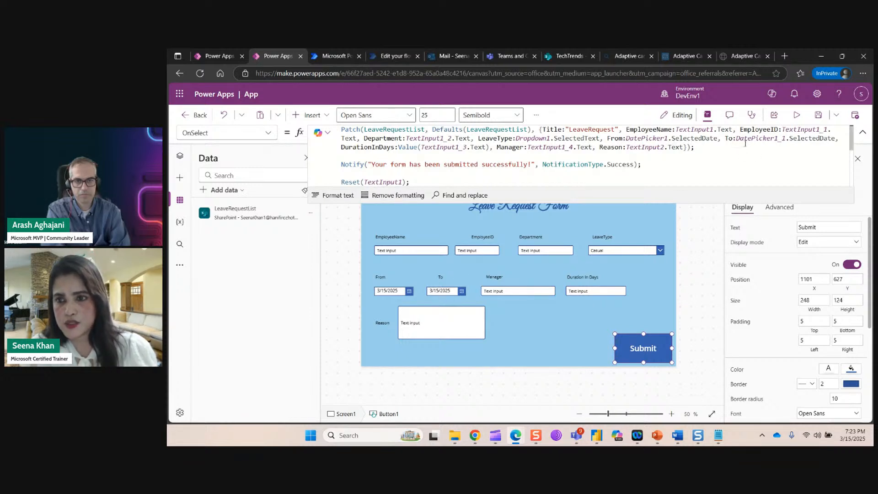
pyautogui.click(449, 294)
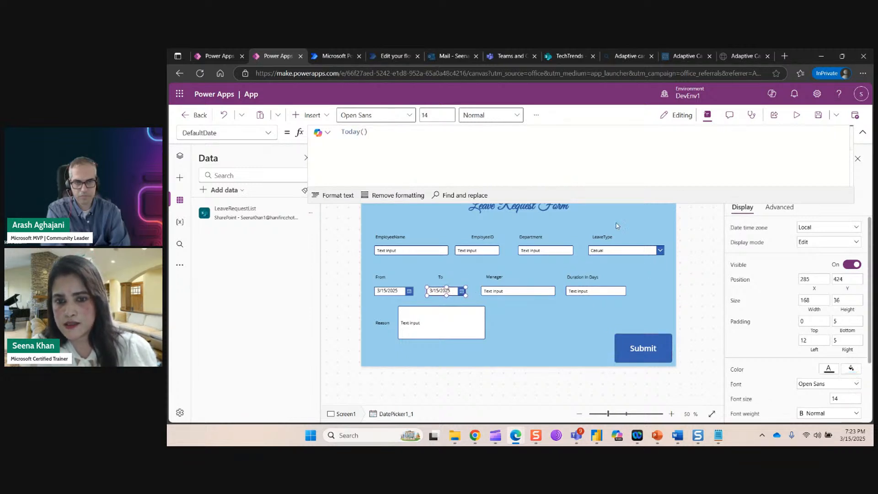
pyautogui.click(862, 132)
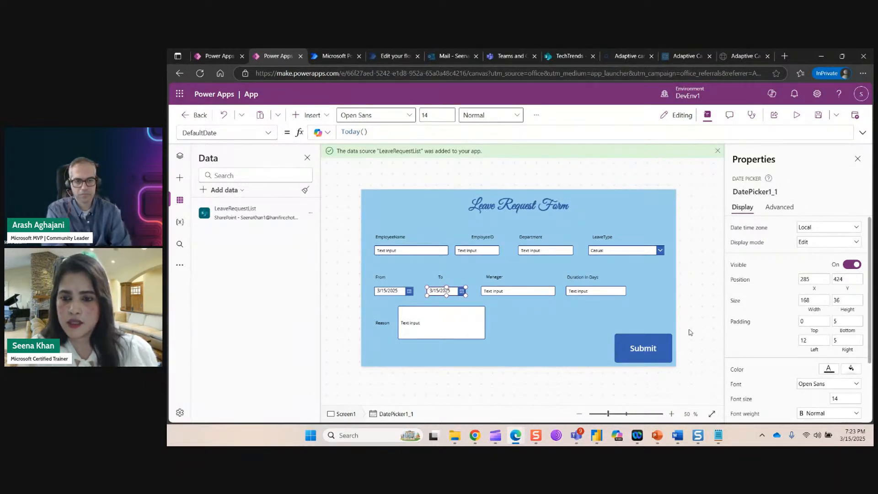
# Check the Duration In Days input's control name and show the Submit button's whole Patch formula again.
pyautogui.click(654, 346)
pyautogui.click(801, 146)
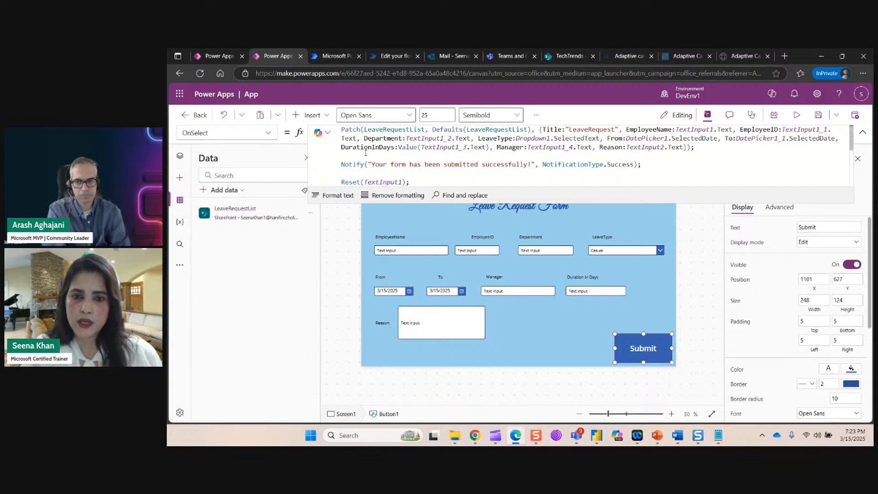
pyautogui.click(622, 291)
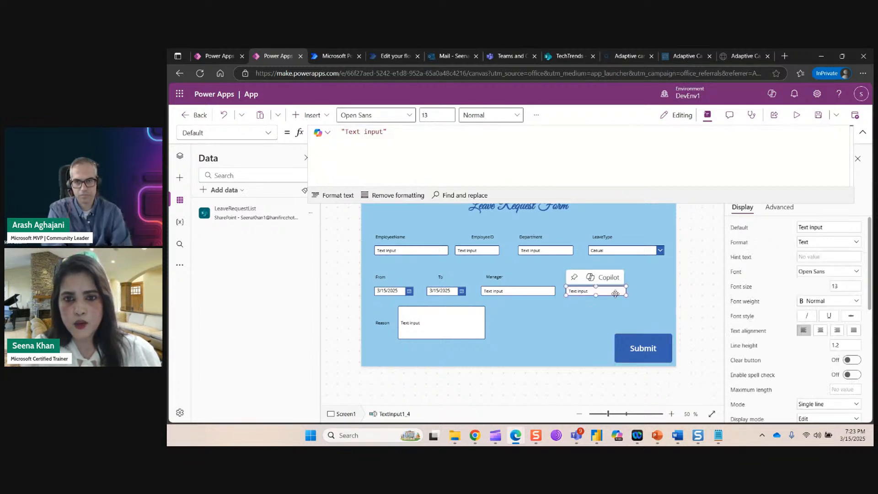
pyautogui.click(863, 132)
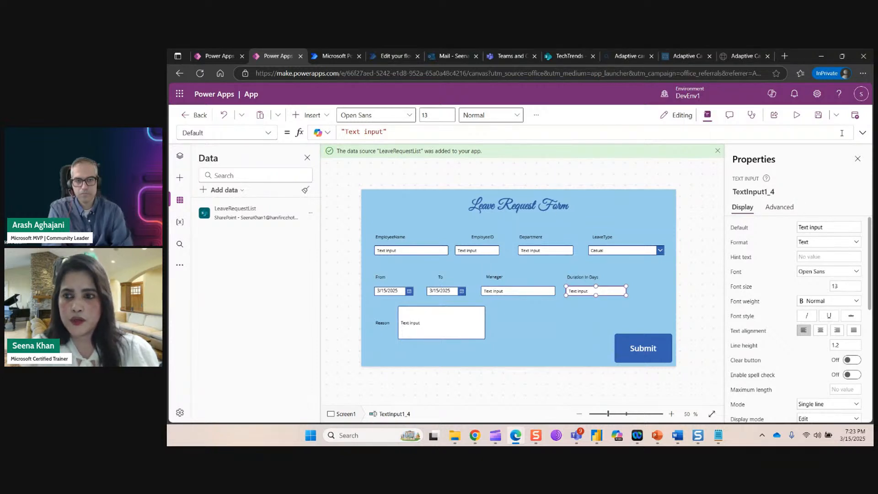
pyautogui.click(863, 133)
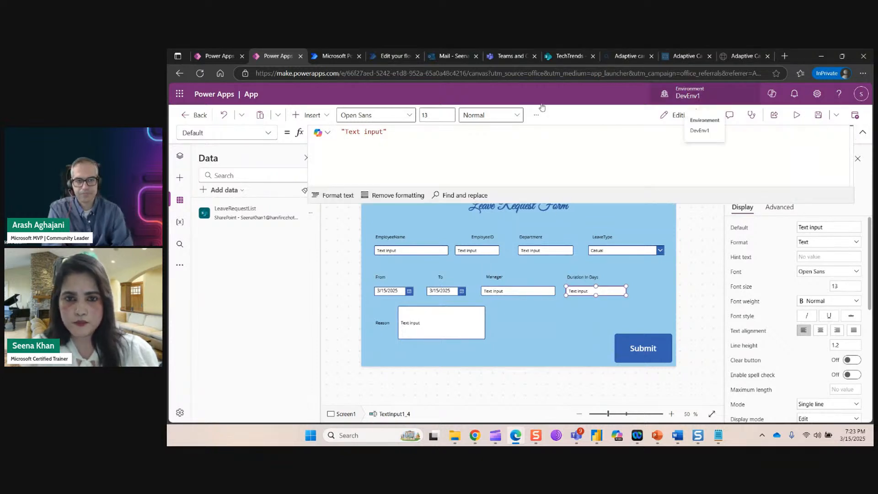
pyautogui.click(627, 341)
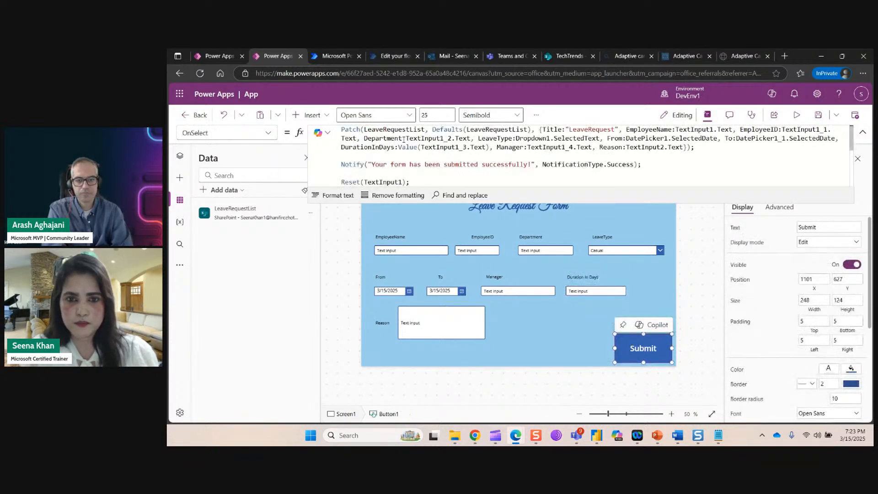
# Change the DurationInDays reference in the Submit formula to Value(TextInput1_4.Text).
pyautogui.click(466, 147)
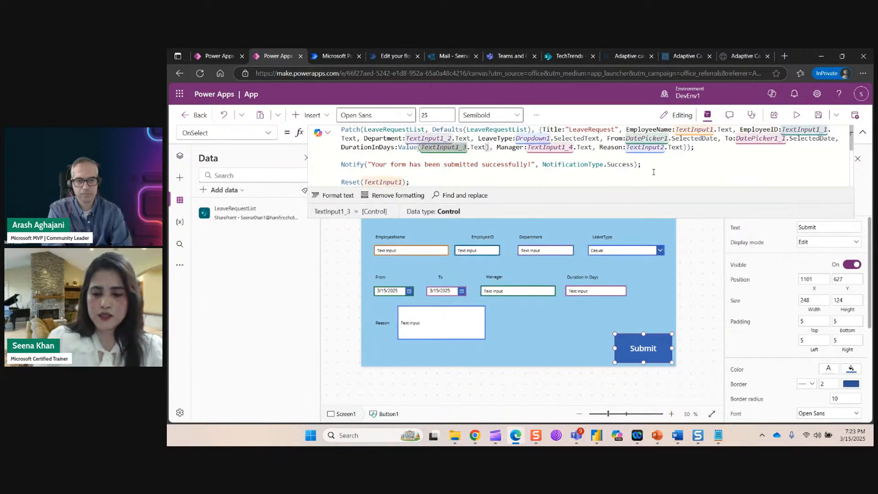
pyautogui.press('BackSpace')
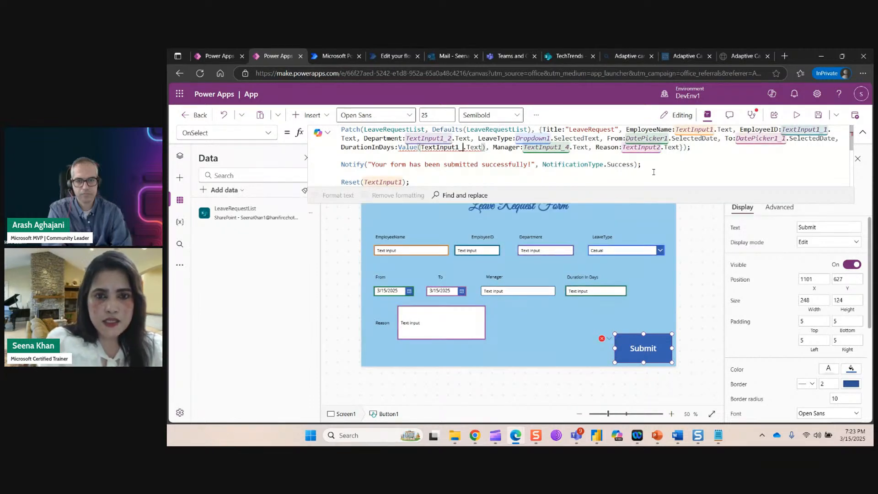
pyautogui.write('4')
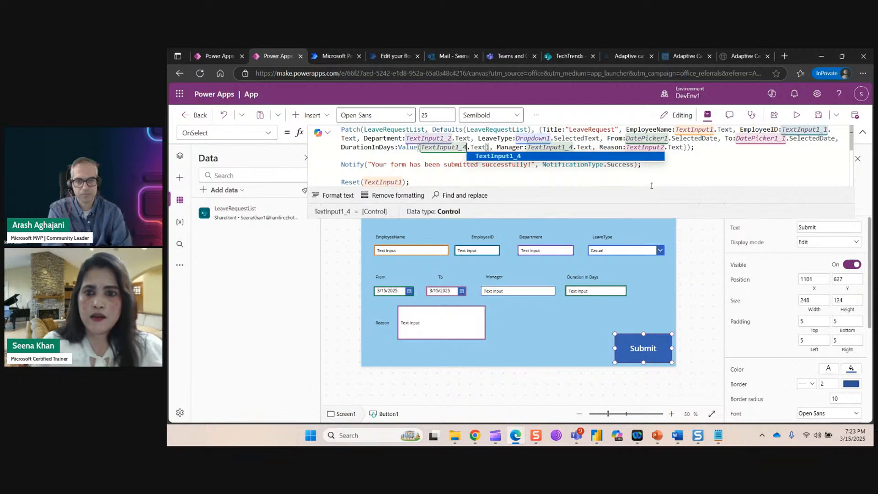
# Point the Manager field at TextInput1_3.Text instead of TextInput1_4.Text.
pyautogui.click(574, 147)
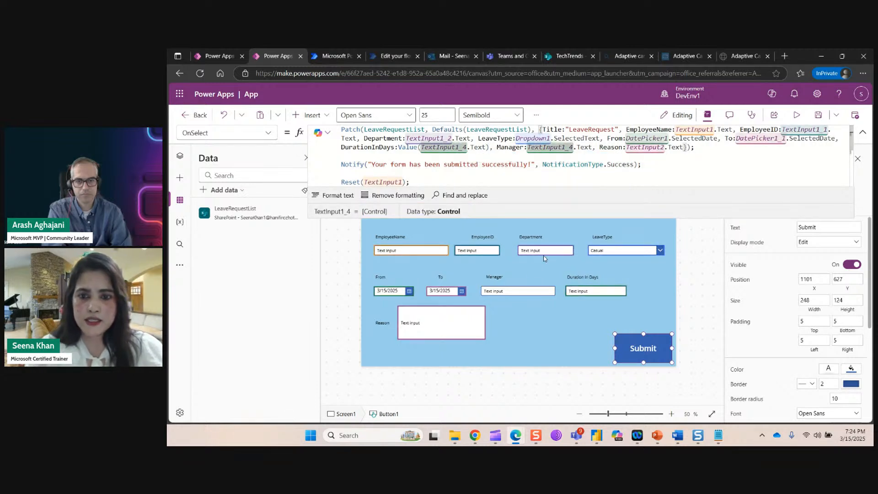
pyautogui.click(536, 294)
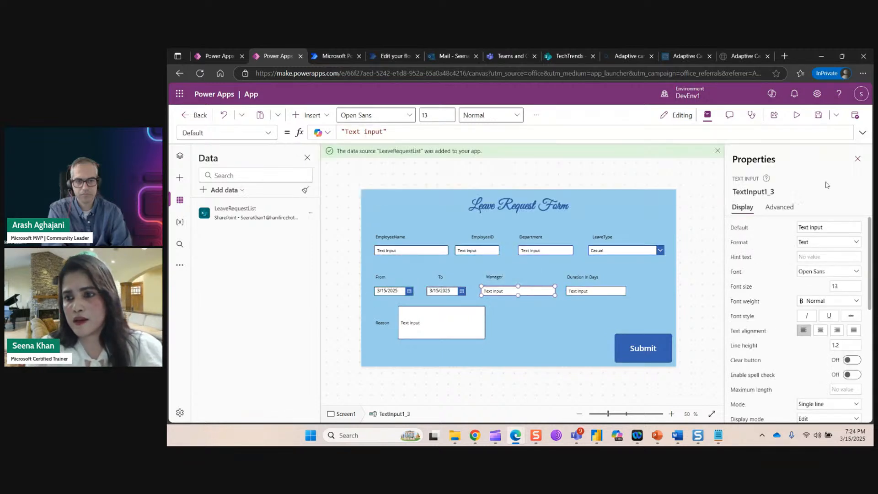
pyautogui.click(646, 344)
pyautogui.click(861, 133)
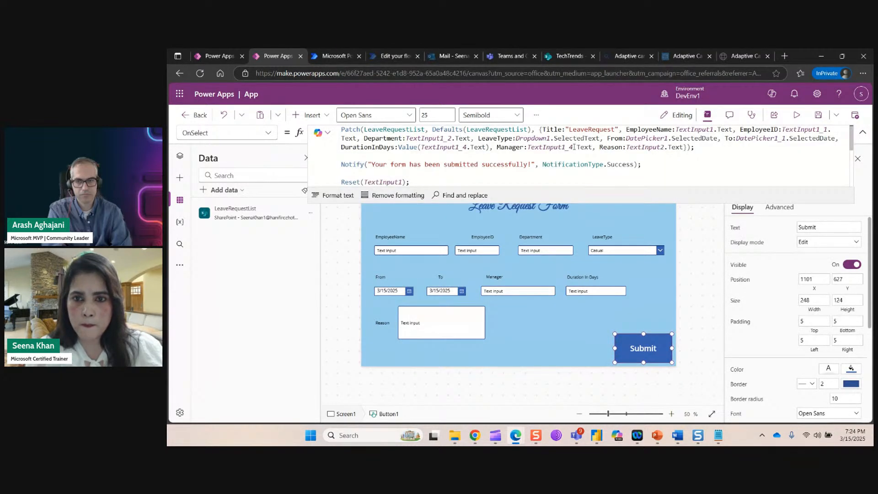
pyautogui.click(574, 147)
pyautogui.press('BackSpace')
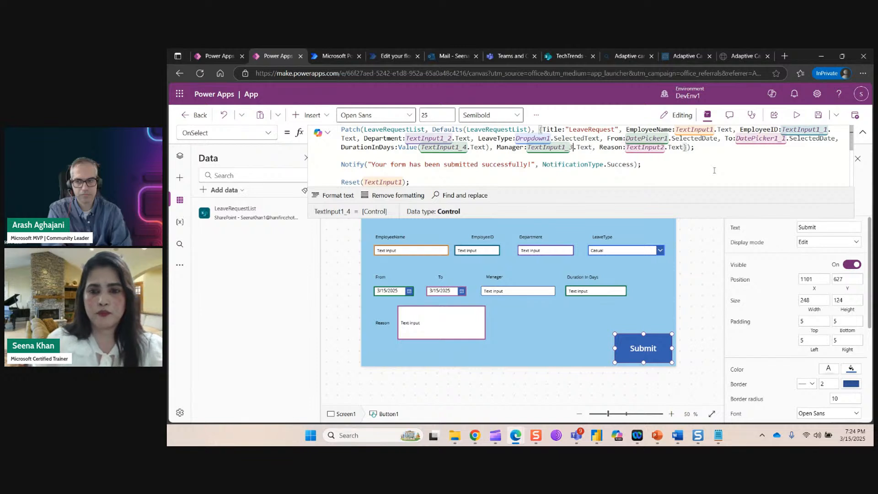
pyautogui.write('3')
pyautogui.click(693, 181)
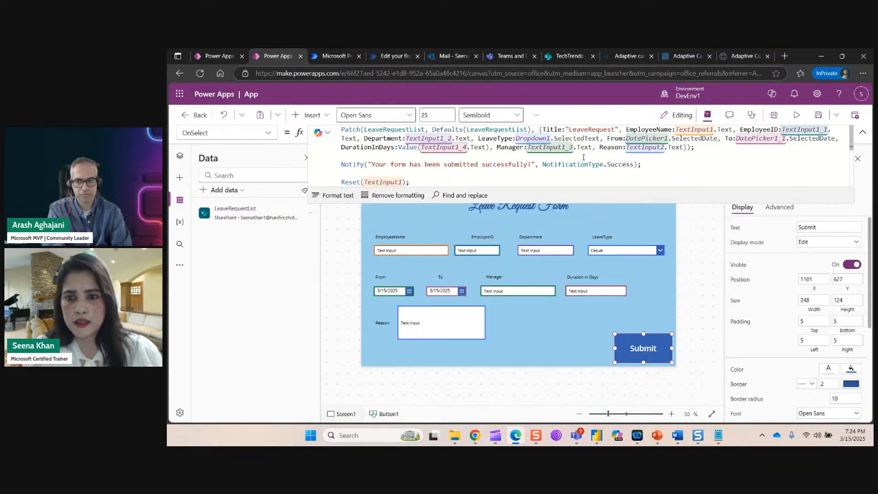
# Check the Reason input's control name and reopen the Submit button's OnSelect formula.
pyautogui.click(464, 332)
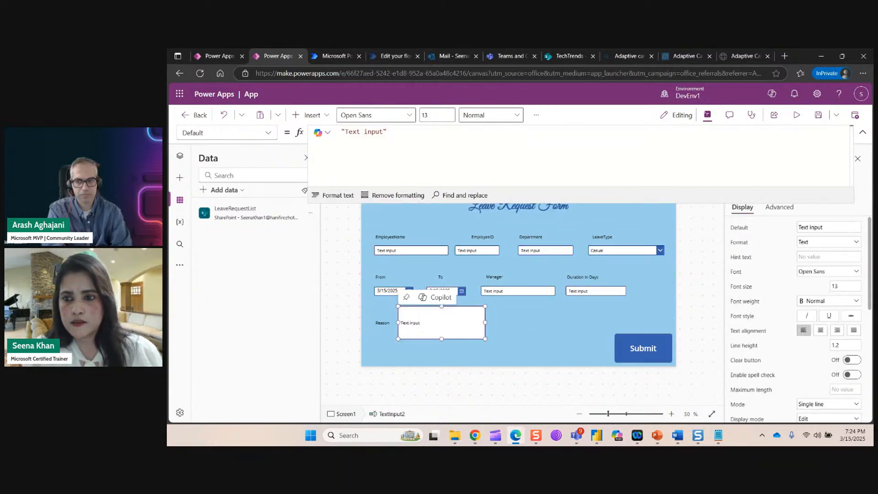
pyautogui.click(861, 134)
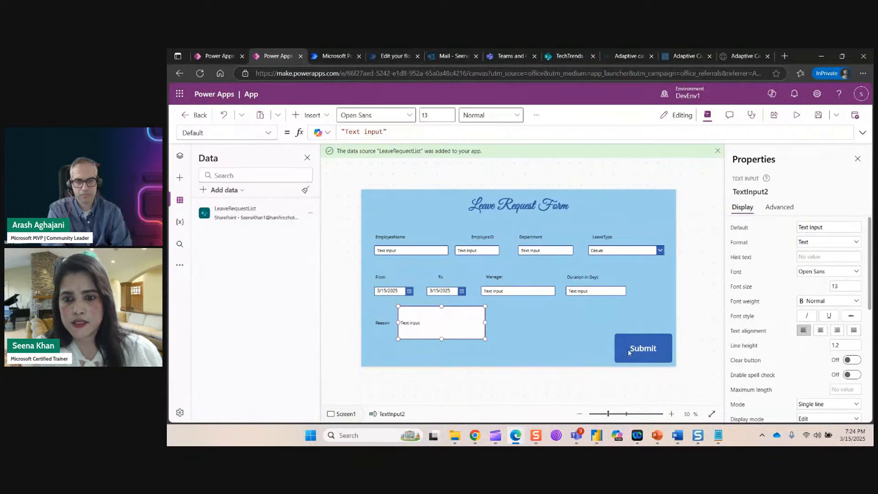
pyautogui.click(643, 348)
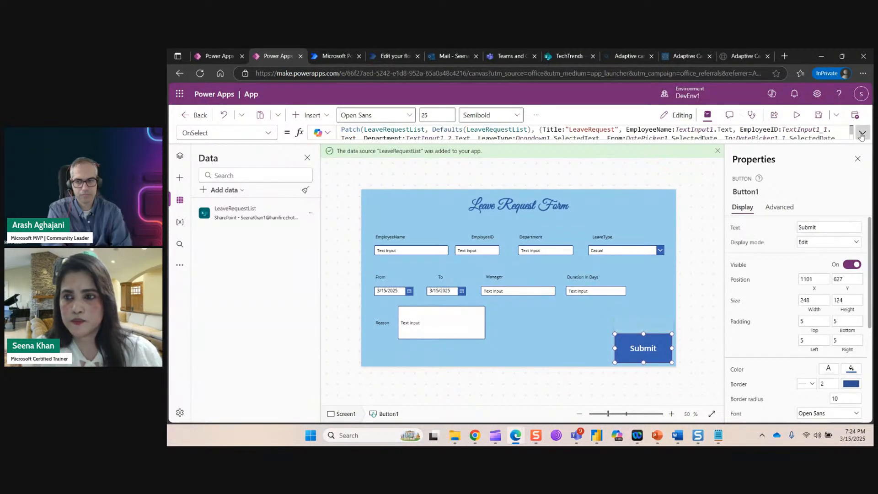
pyautogui.click(863, 133)
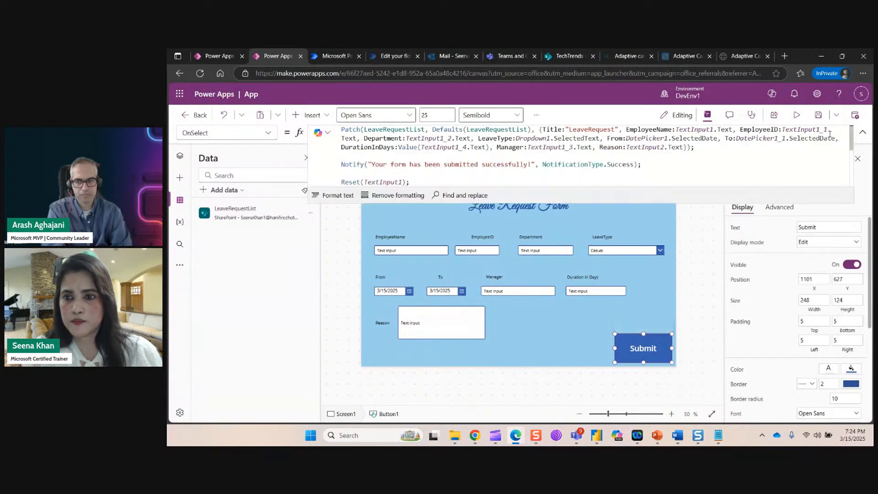
# Review the Reset lines for TextInput1, TextInput1_4, TextInput1_1 and TextInput1_2.
pyautogui.click(724, 158)
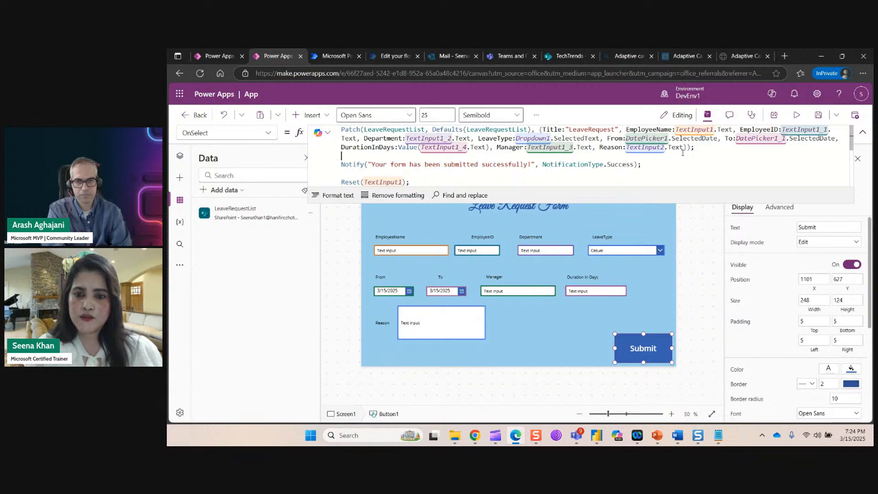
pyautogui.scroll(-1, 328, 162)
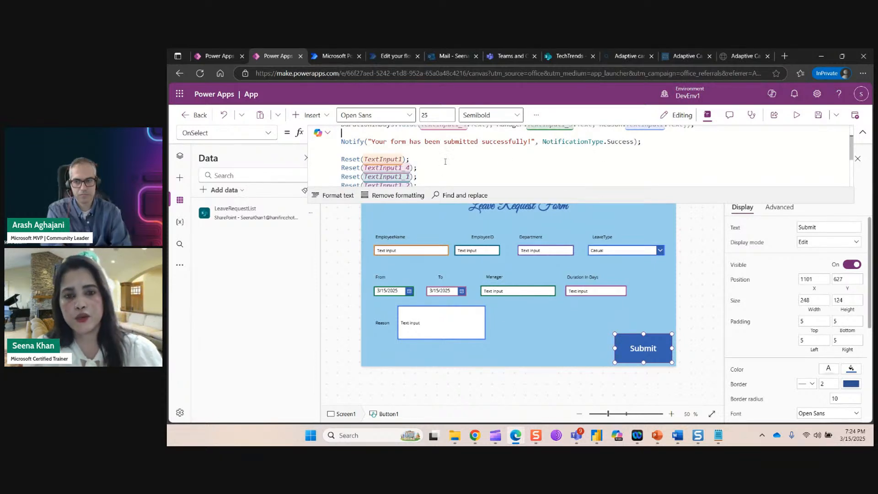
pyautogui.scroll(-1, 441, 165)
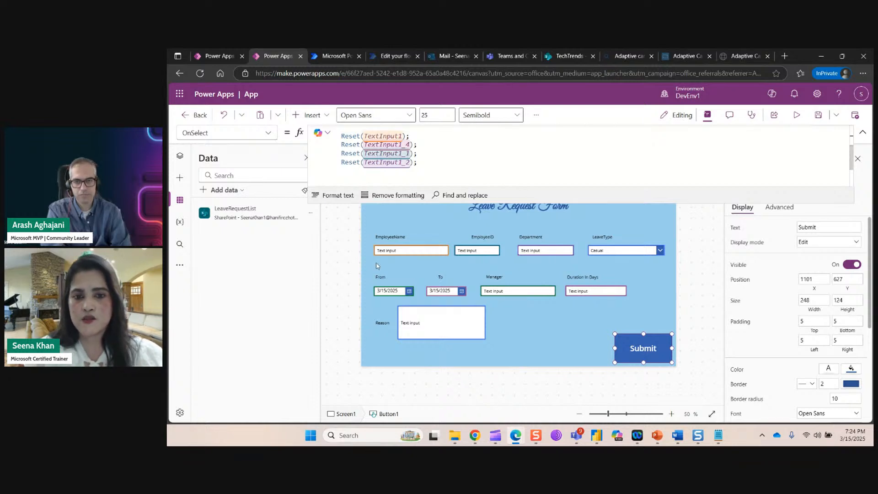
pyautogui.scroll(-1, 506, 155)
pyautogui.scroll(-1, 506, 155)
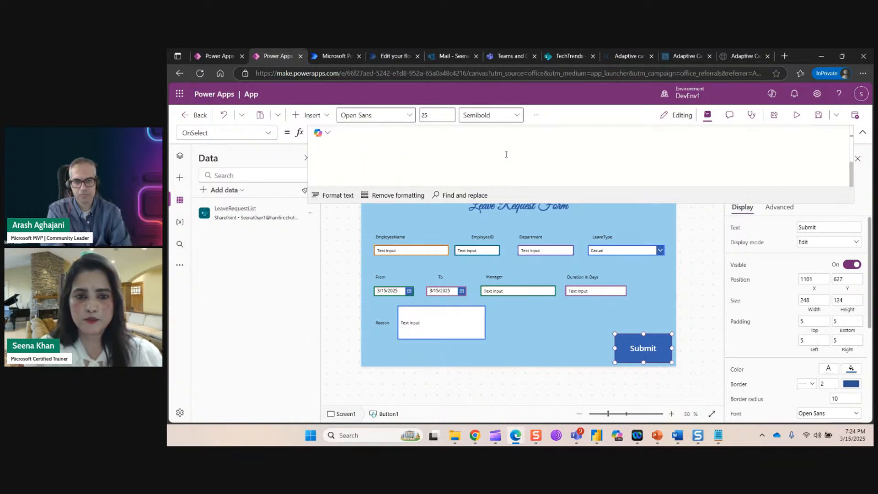
# Collapse the formula bar, deselect the button and dismiss the LeaveRequestList data-source notice.
pyautogui.click(863, 132)
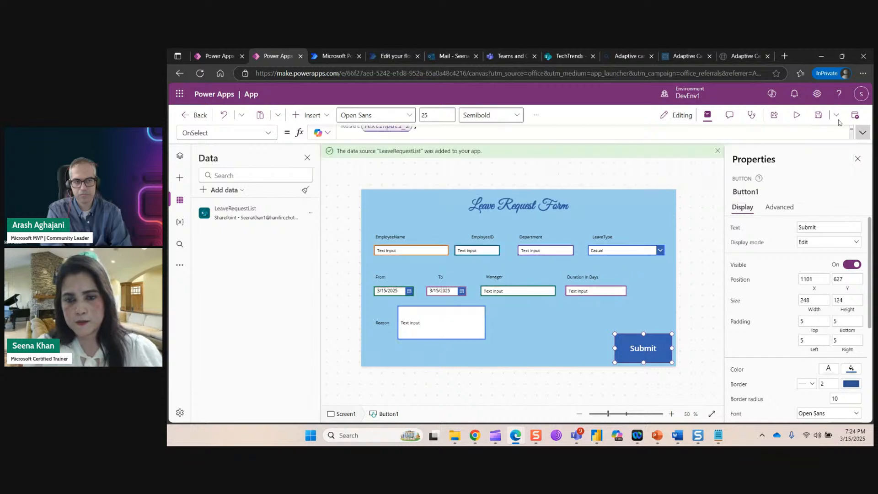
pyautogui.click(699, 175)
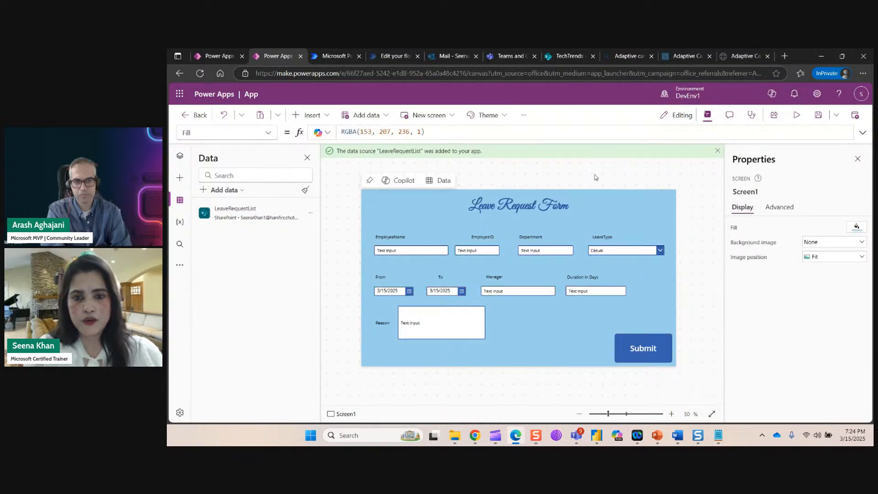
pyautogui.click(716, 152)
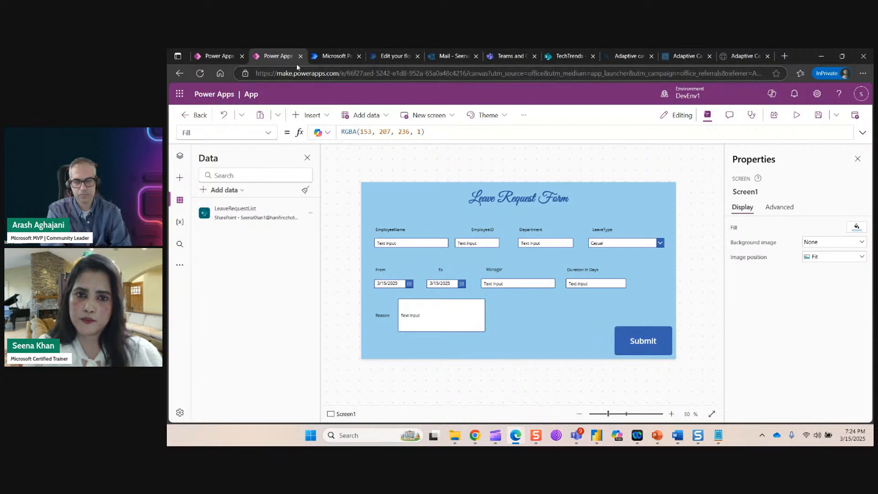
# Switch to Adaptive Cards Designer and resize the panes to view the New Leave Request card.
pyautogui.click(729, 55)
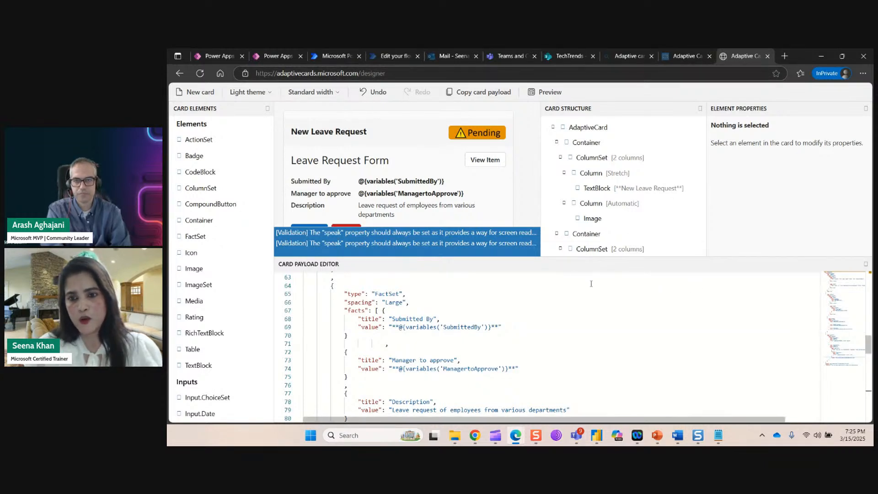
pyautogui.moveTo(579, 257); pyautogui.dragTo(580, 200)
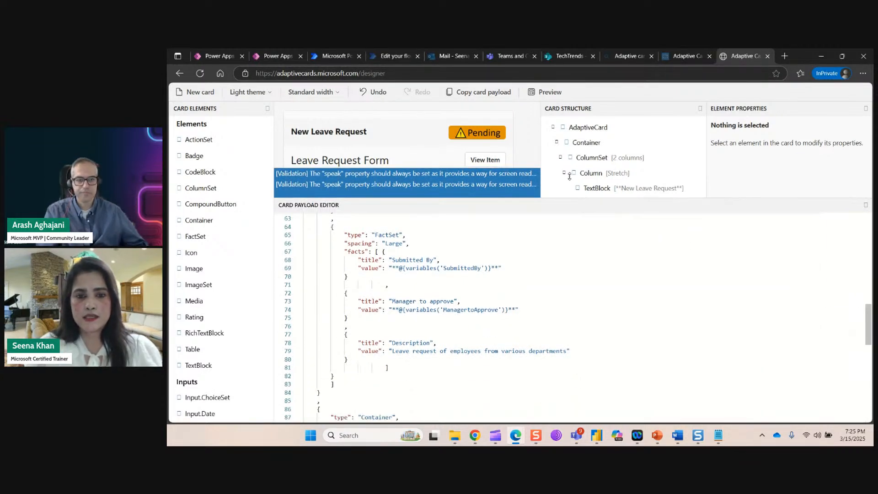
pyautogui.scroll(5, 600, 299)
pyautogui.scroll(8, 600, 299)
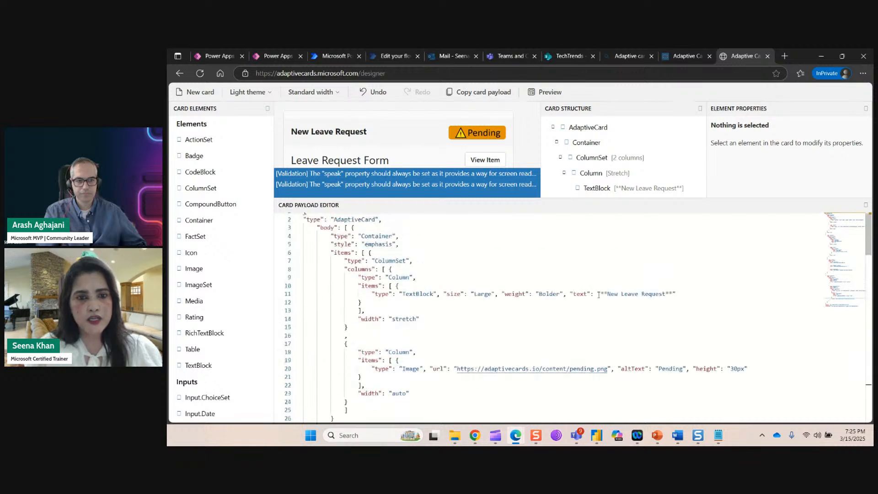
pyautogui.moveTo(715, 200); pyautogui.dragTo(465, 300)
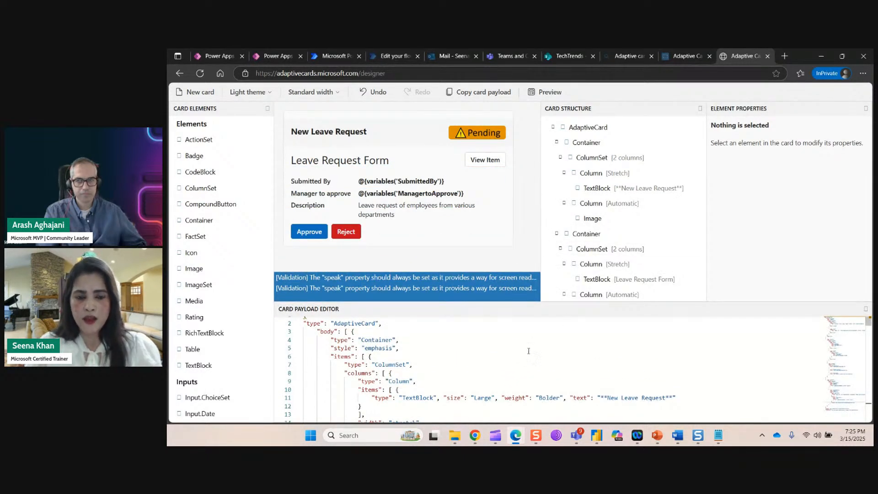
pyautogui.scroll(1, 529, 350)
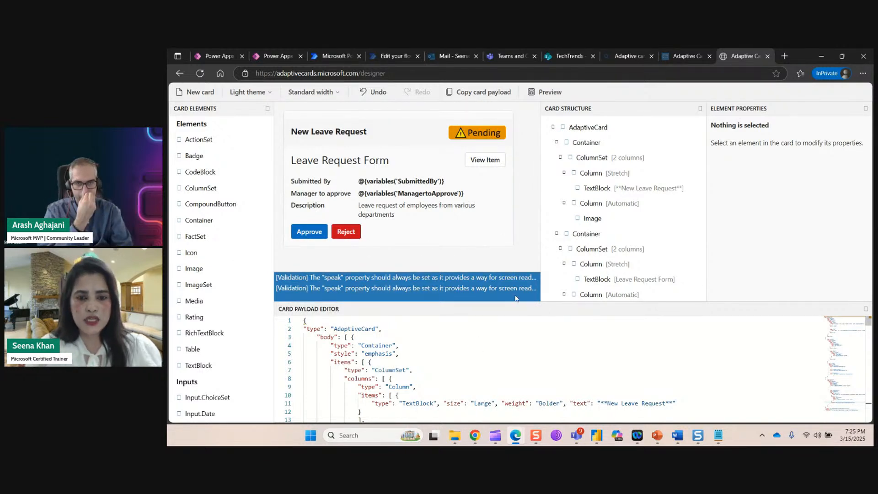
# Enlarge the Card Payload Editor and scroll through the card's JSON payload.
pyautogui.moveTo(641, 300); pyautogui.dragTo(646, 219)
pyautogui.moveTo(714, 303); pyautogui.dragTo(274, 253)
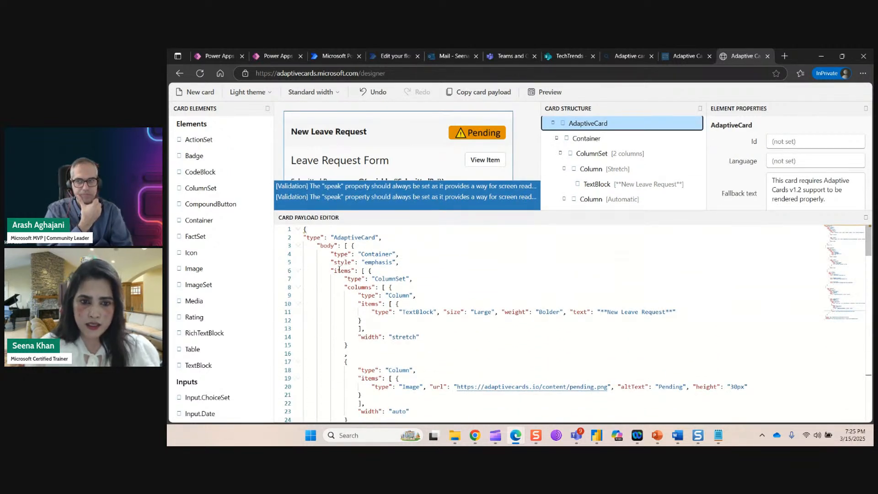
pyautogui.scroll(-1, 484, 310)
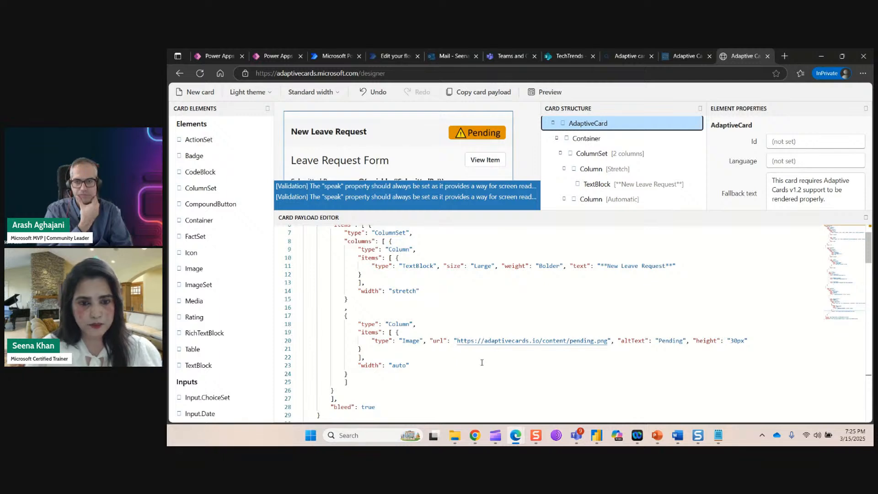
pyautogui.scroll(-8, 482, 363)
pyautogui.scroll(-6, 471, 344)
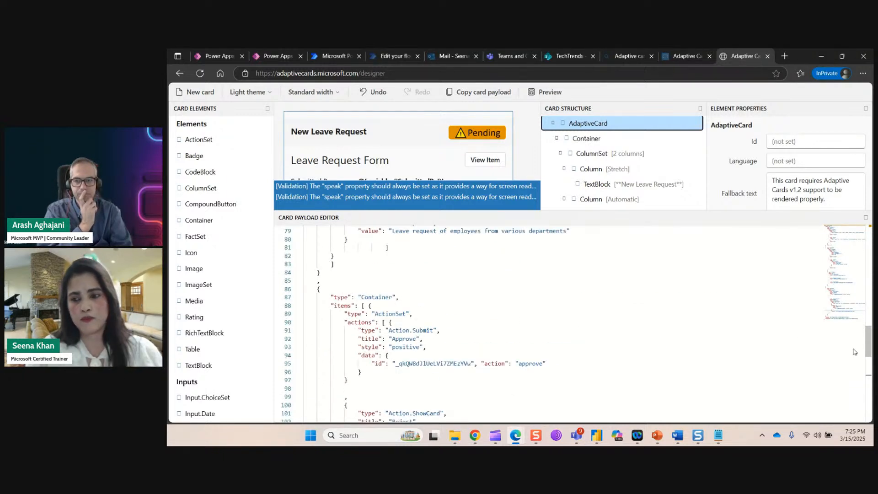
pyautogui.scroll(15, 584, 287)
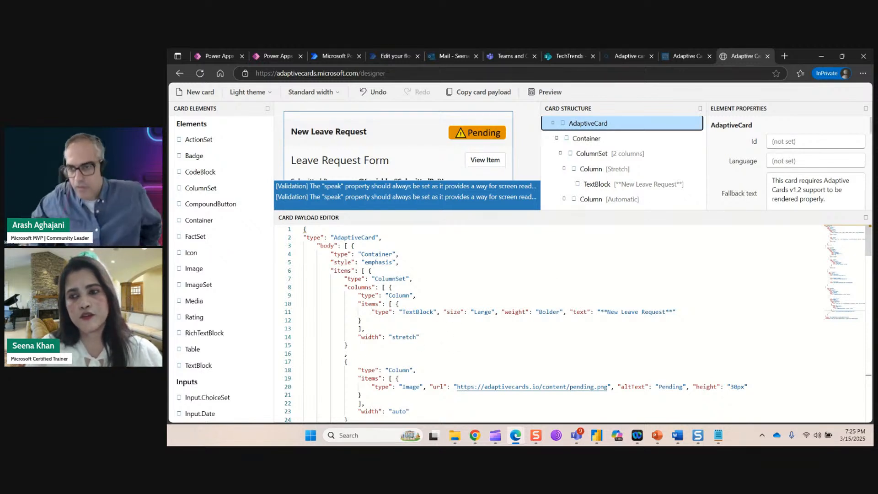
pyautogui.click(526, 160)
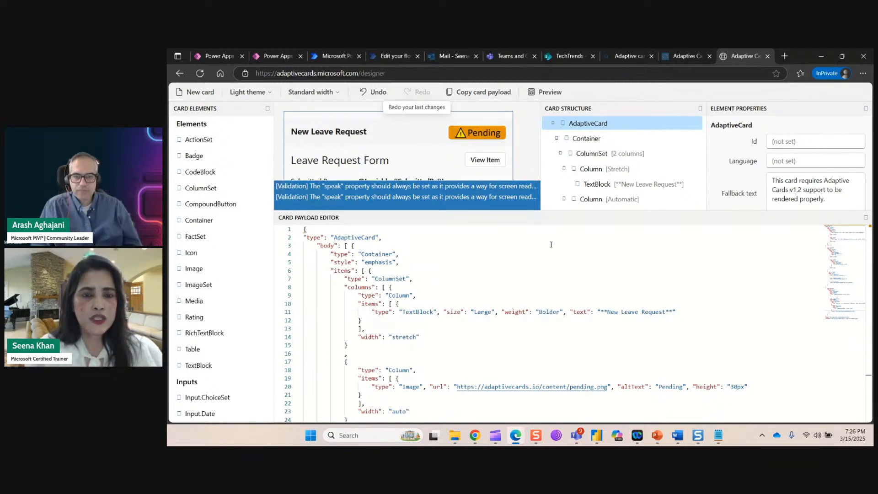
# From My flows, start a new automated cloud flow.
pyautogui.click(332, 56)
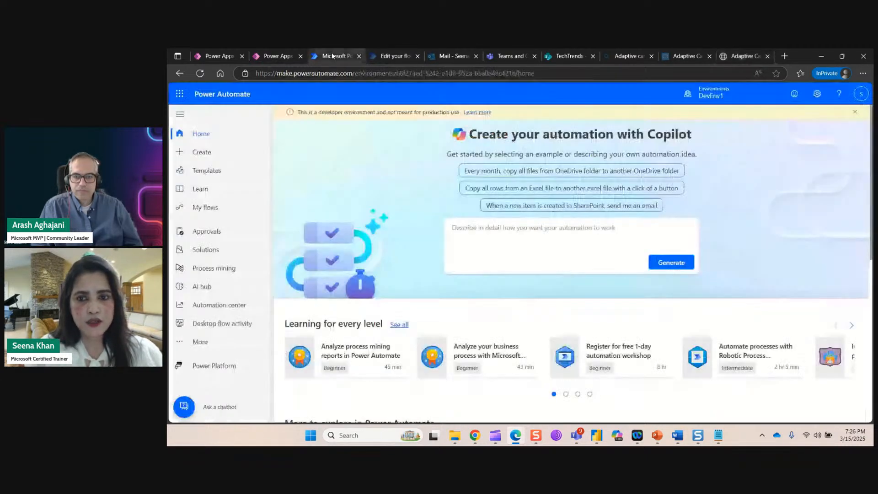
pyautogui.click(206, 207)
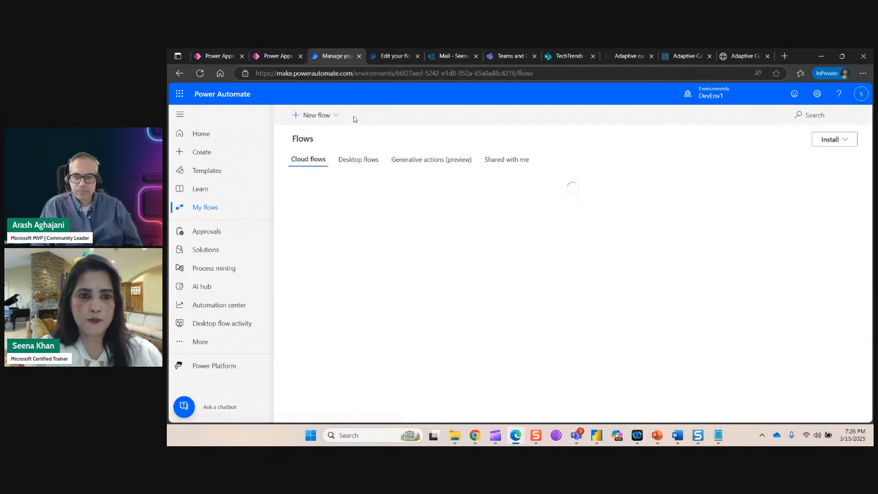
pyautogui.click(333, 115)
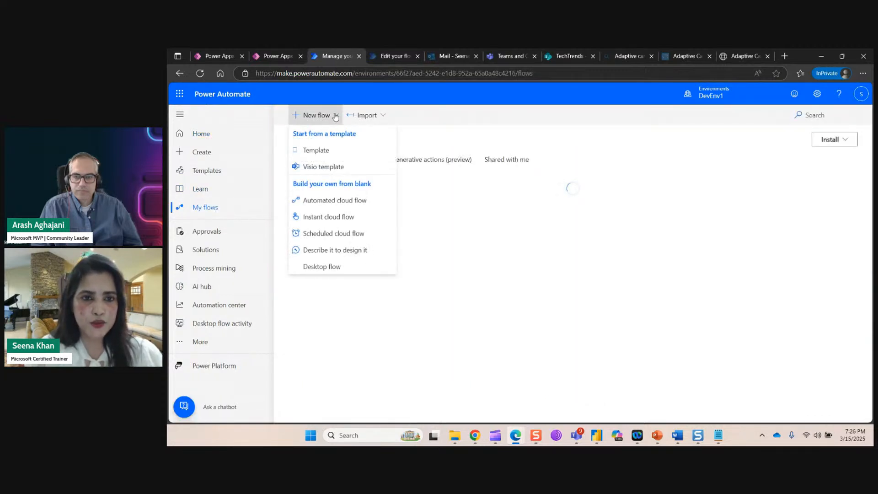
pyautogui.click(345, 203)
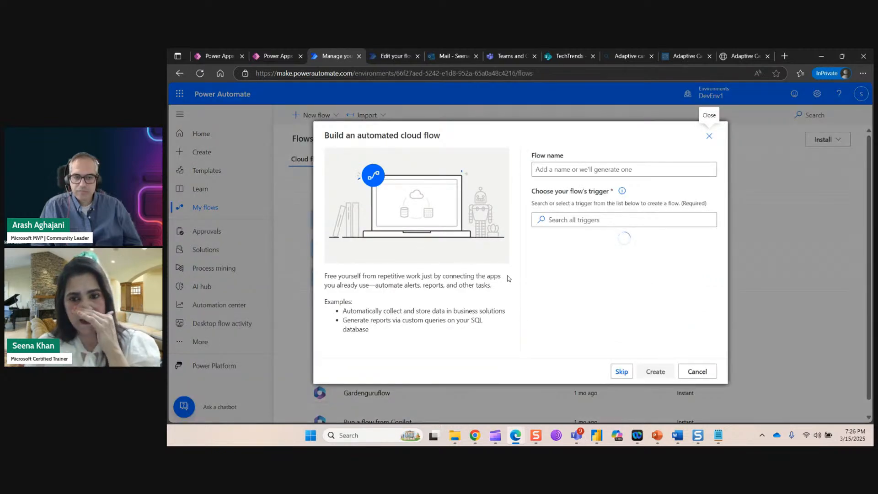
# Name it LeaveRequestFlow, choose the SharePoint 'When an item is created' trigger, and create it.
pyautogui.click(588, 170)
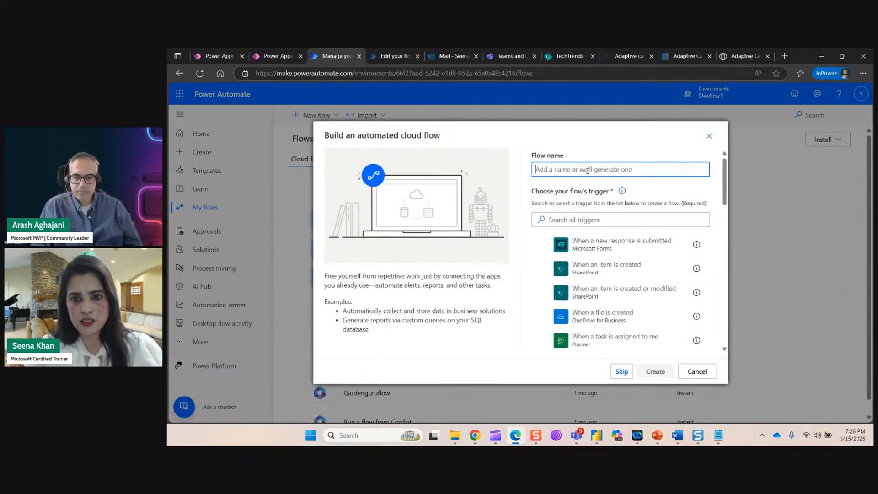
pyautogui.write('LeaveRequestFlow')
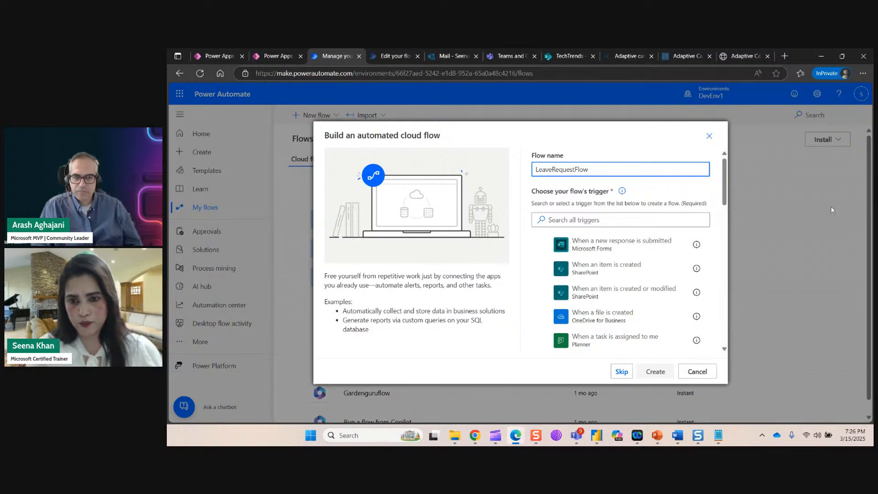
pyautogui.click(618, 274)
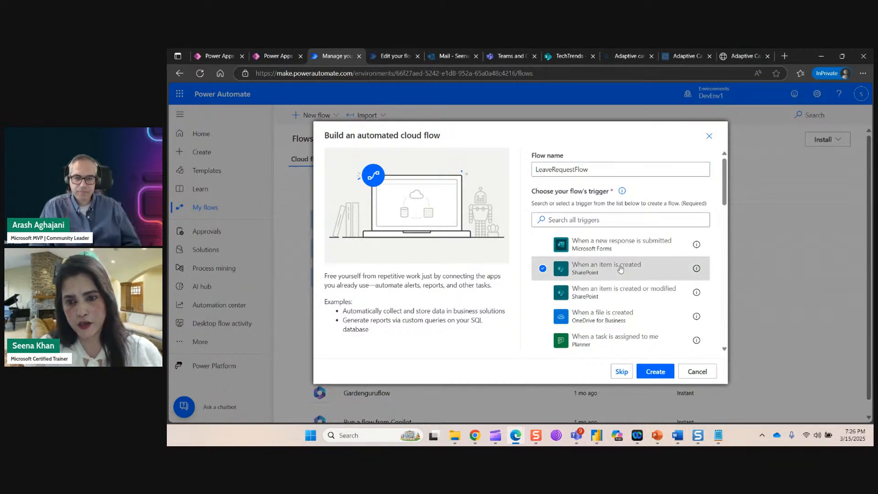
pyautogui.click(658, 374)
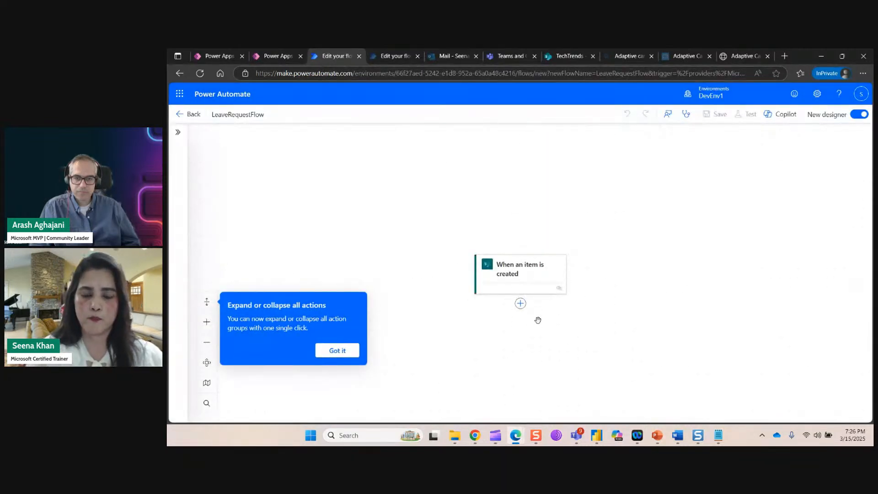
# Switch the trigger to the existing SharePoint connection.
pyautogui.click(561, 228)
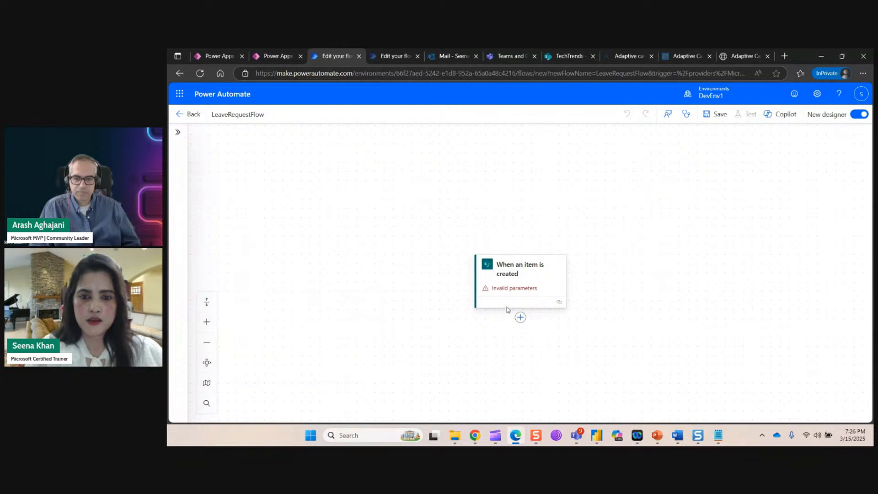
pyautogui.click(514, 293)
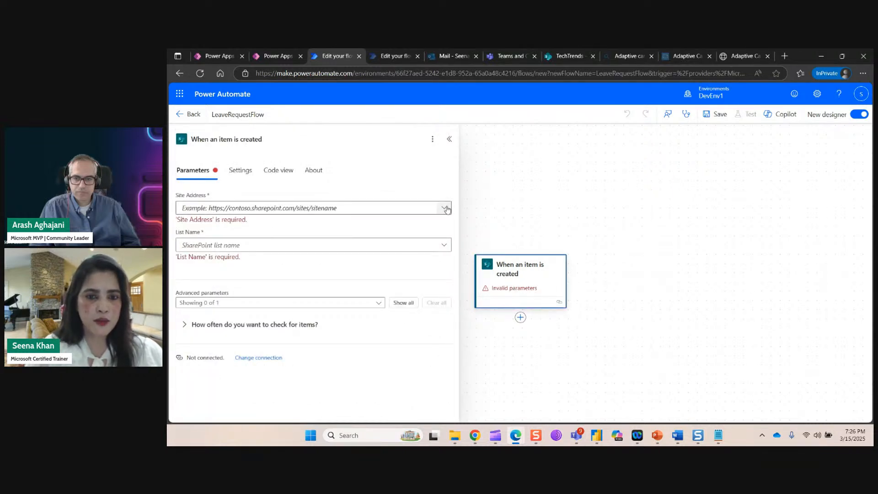
pyautogui.click(421, 207)
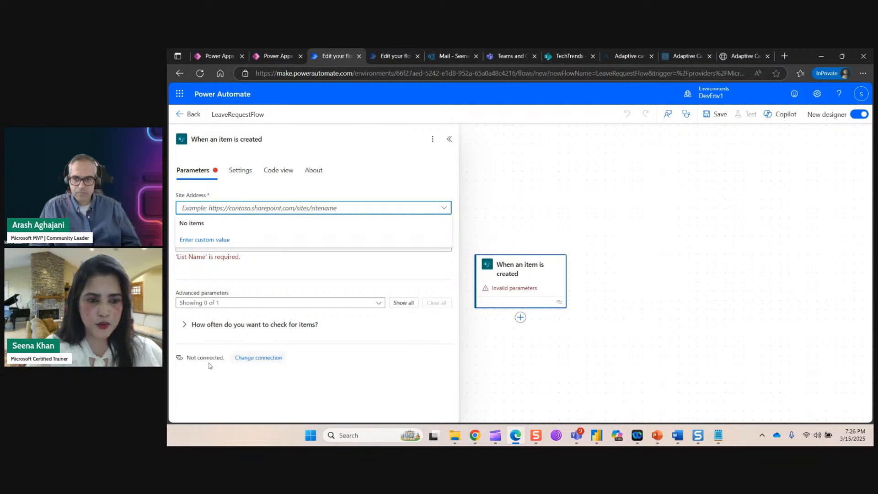
pyautogui.click(263, 359)
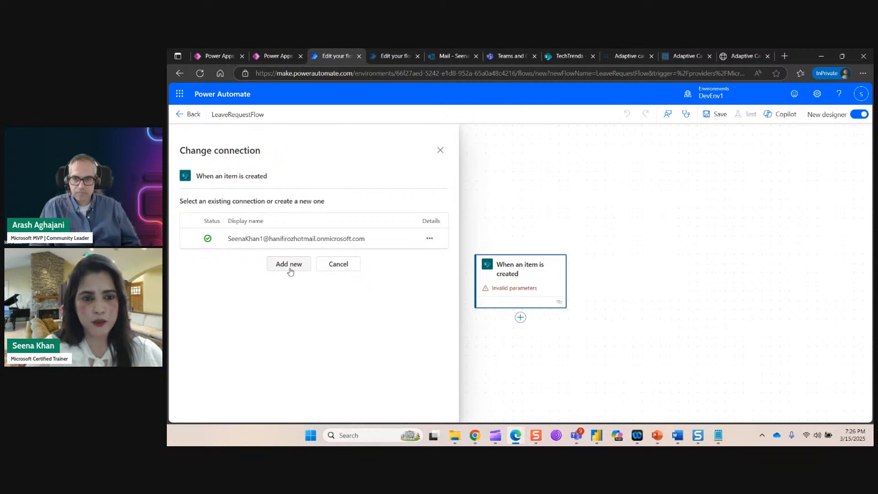
pyautogui.click(191, 239)
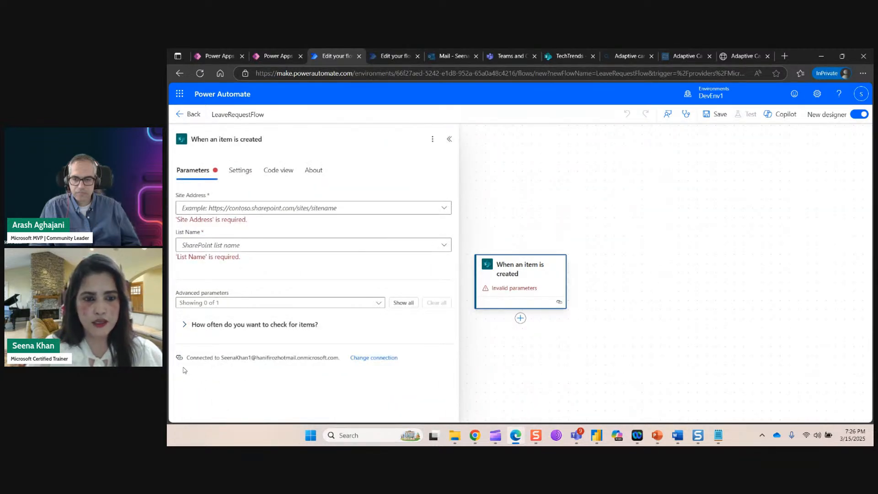
# Set the trigger's site to TechTrends and its list to LeaveRequestList.
pyautogui.click(434, 208)
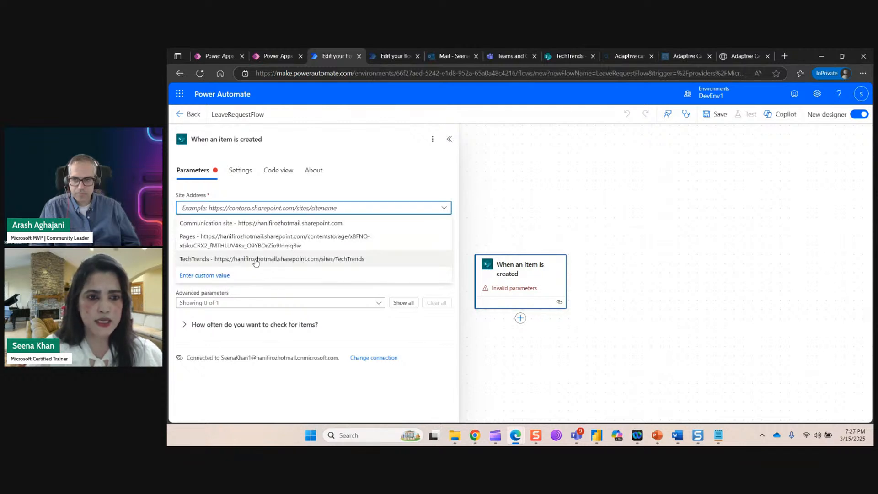
pyautogui.click(257, 259)
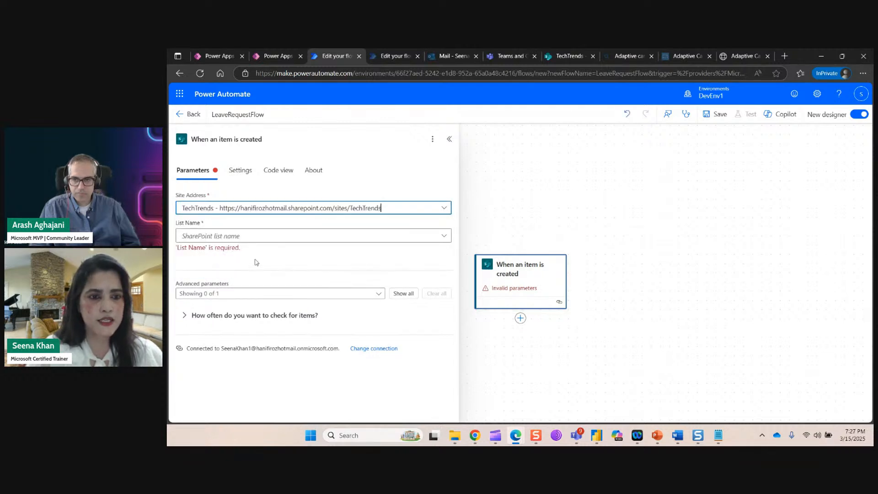
pyautogui.click(443, 237)
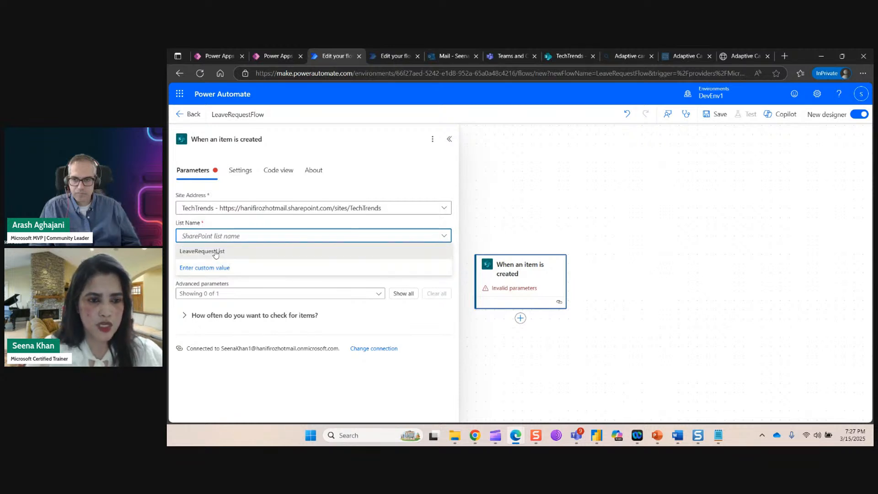
pyautogui.click(216, 253)
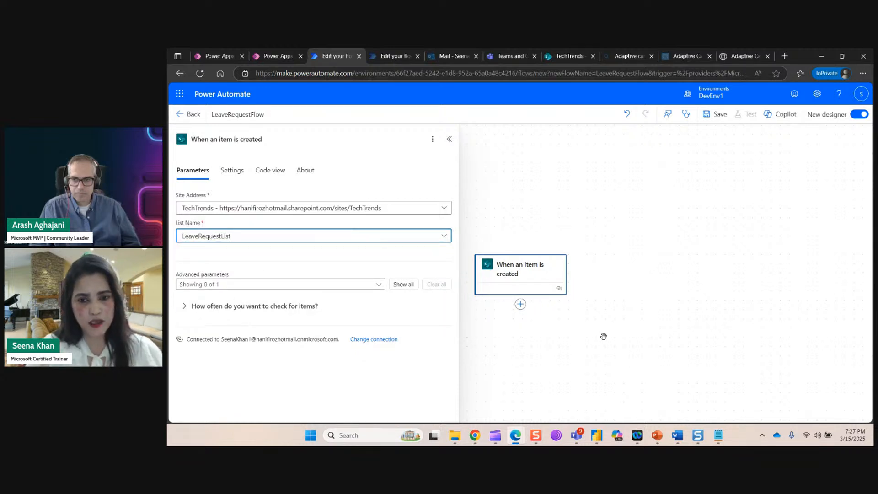
pyautogui.click(631, 271)
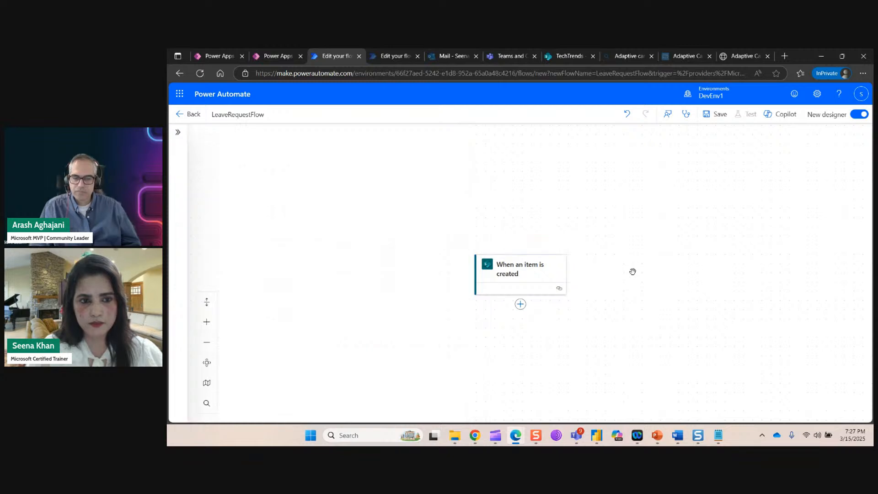
# Add a new step after the trigger and search actions for 'v'.
pyautogui.scroll(-2, 643, 226)
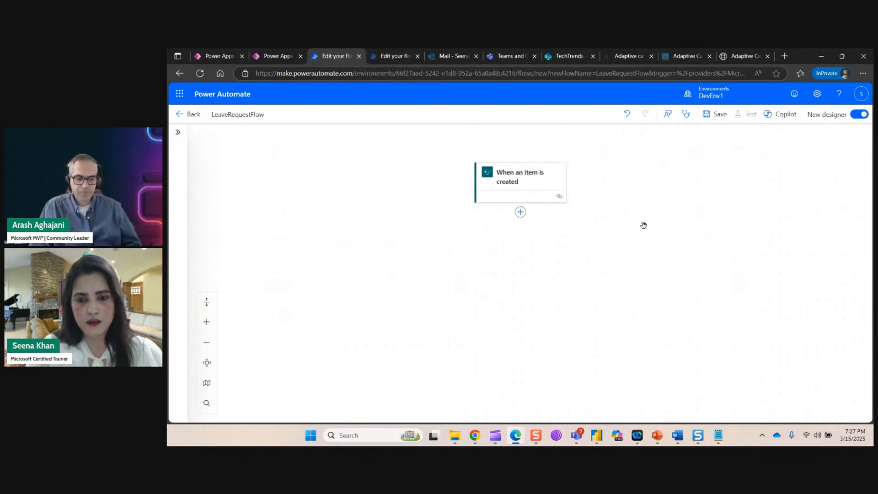
pyautogui.click(521, 213)
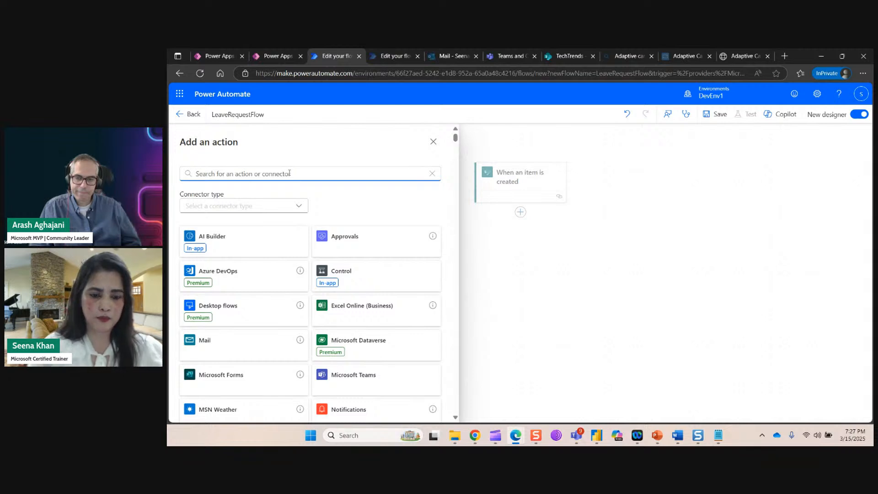
pyautogui.write('v')
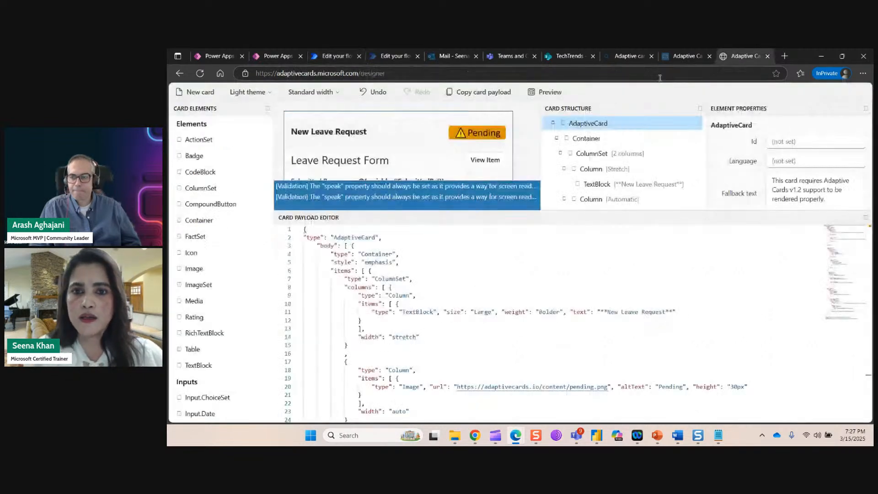
# Enlarge the card preview to inspect its variable placeholders, then return to the flow's action search.
pyautogui.click(741, 55)
pyautogui.scroll(-5, 606, 197)
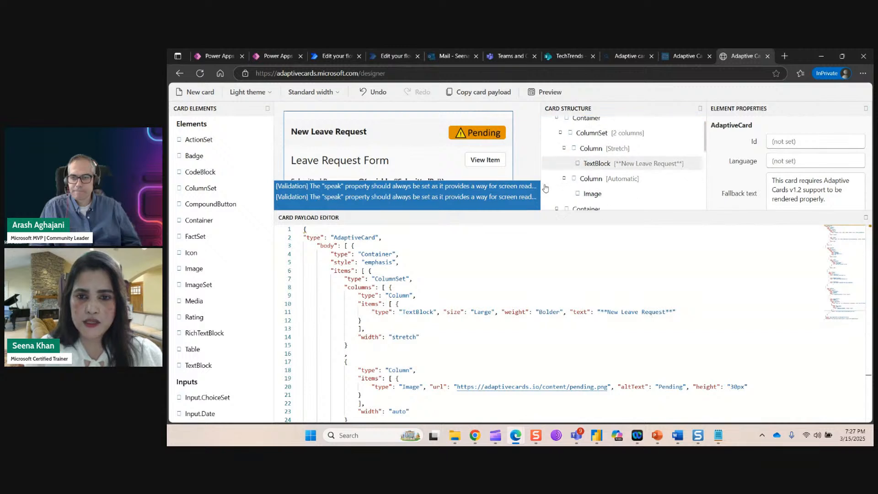
pyautogui.moveTo(607, 211); pyautogui.dragTo(553, 309)
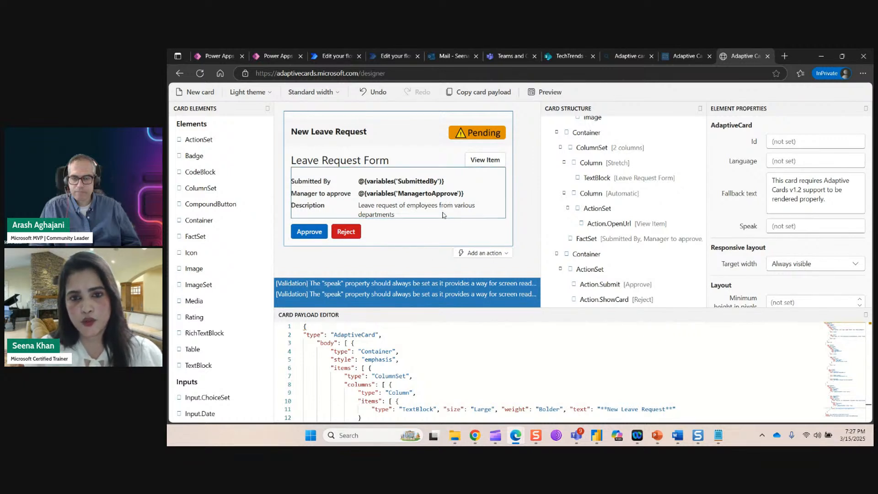
pyautogui.click(331, 56)
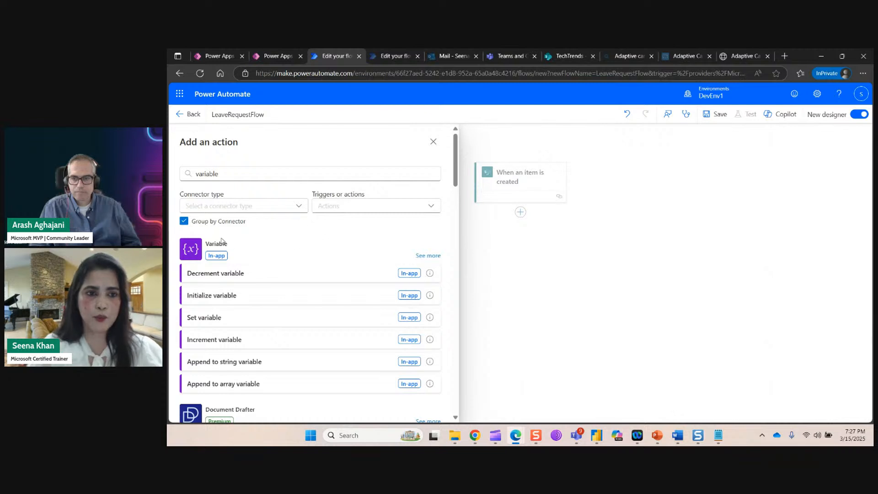
# Initialize a String variable SubmittedBy with the trigger's EmployeeName value.
pyautogui.click(224, 304)
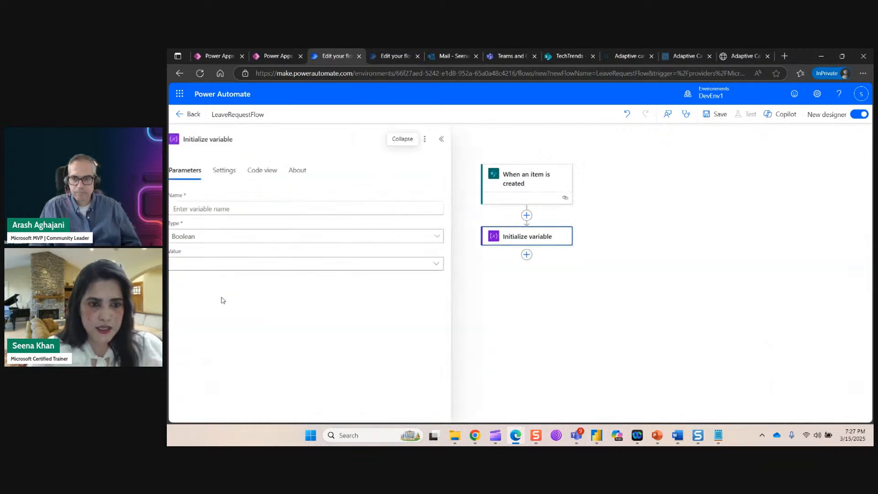
pyautogui.click(247, 208)
pyautogui.write('Submitted')
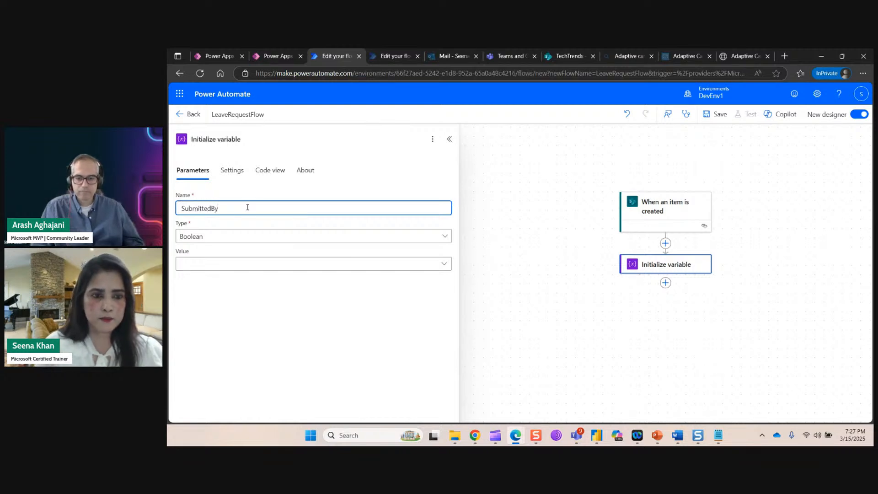
pyautogui.write('By')
pyautogui.click(446, 237)
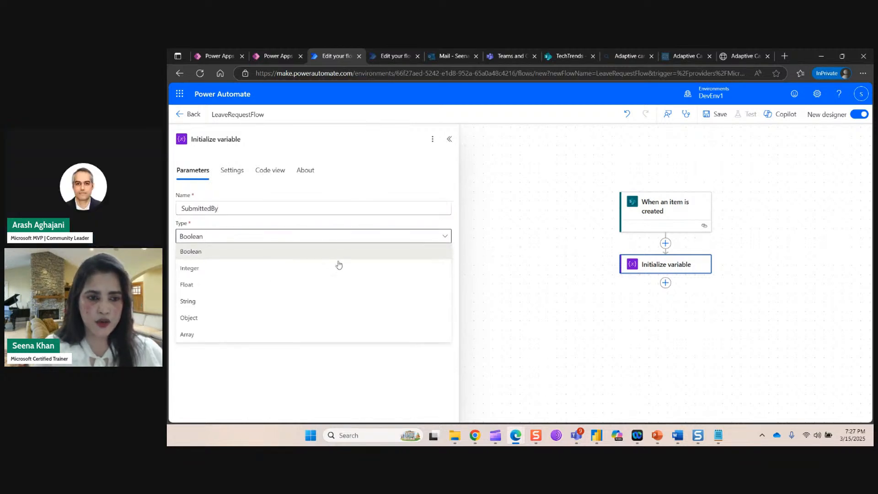
pyautogui.click(214, 302)
pyautogui.click(194, 264)
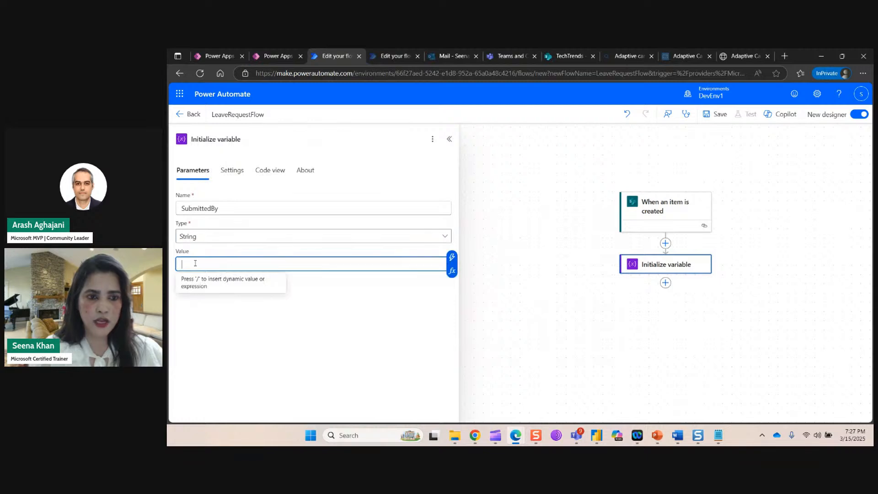
pyautogui.click(452, 257)
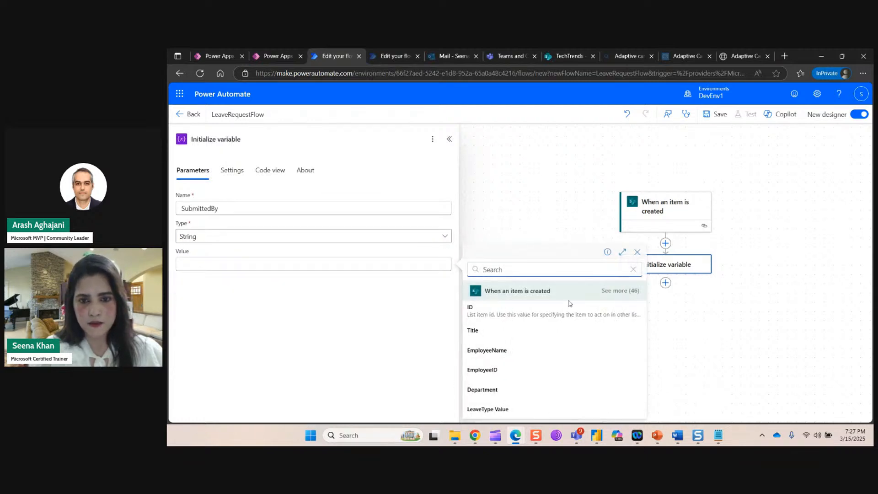
pyautogui.click(510, 355)
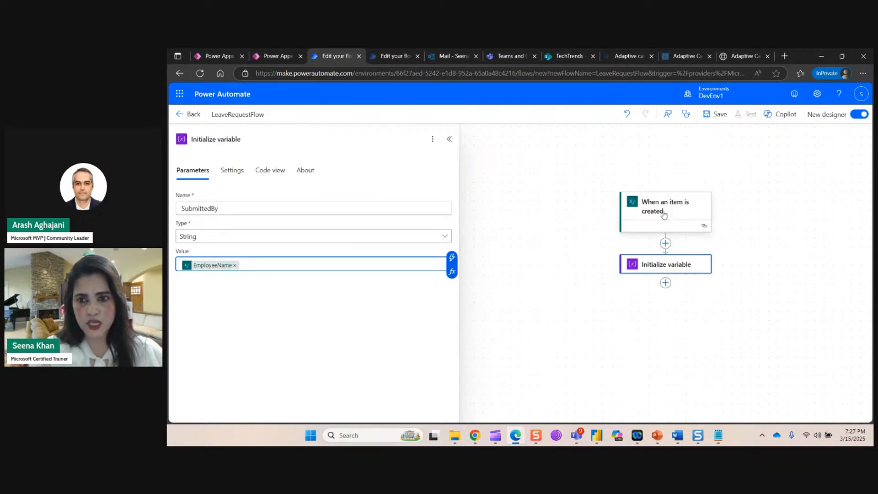
pyautogui.click(517, 314)
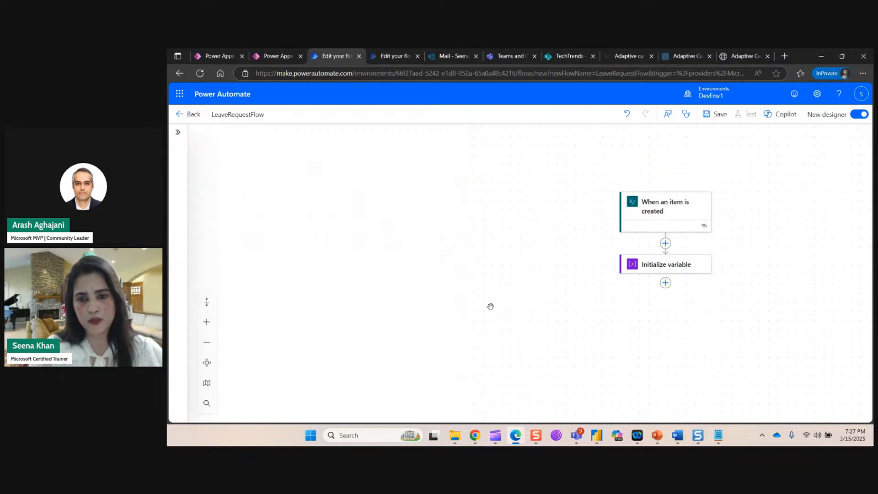
# Initialize a second String variable, Manager, set from the item's Manager field.
pyautogui.click(665, 283)
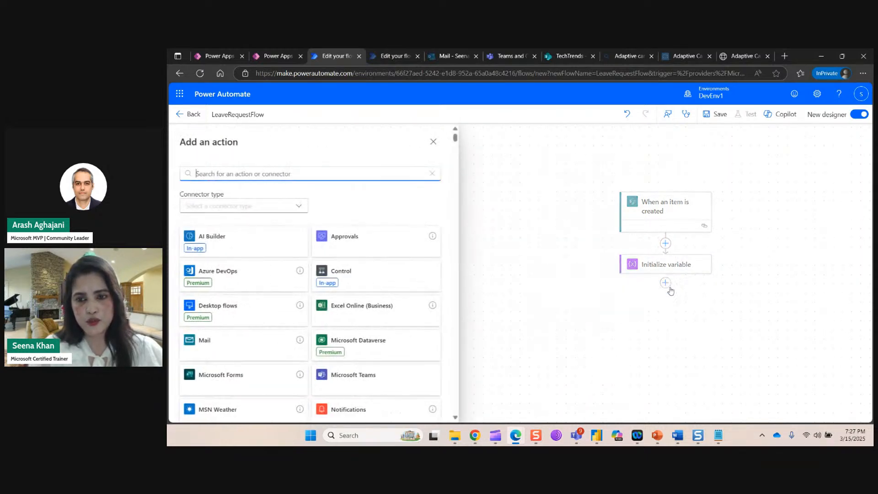
pyautogui.write('va')
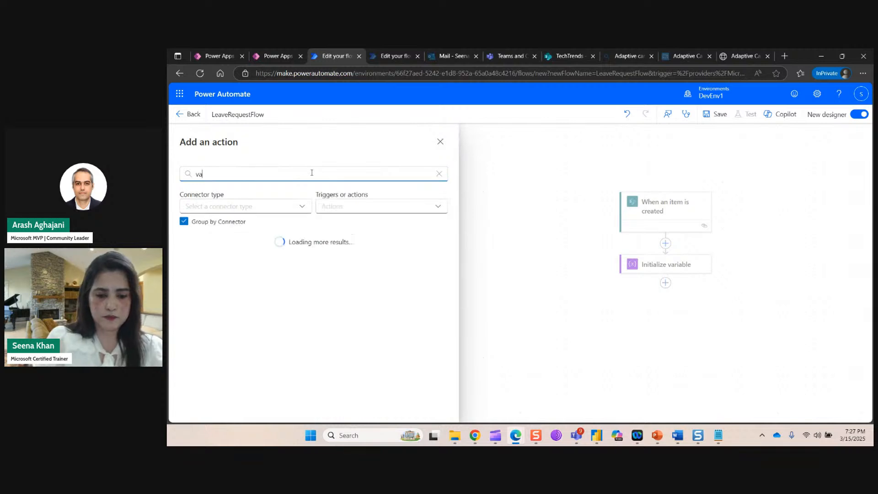
pyautogui.write('raiiable')
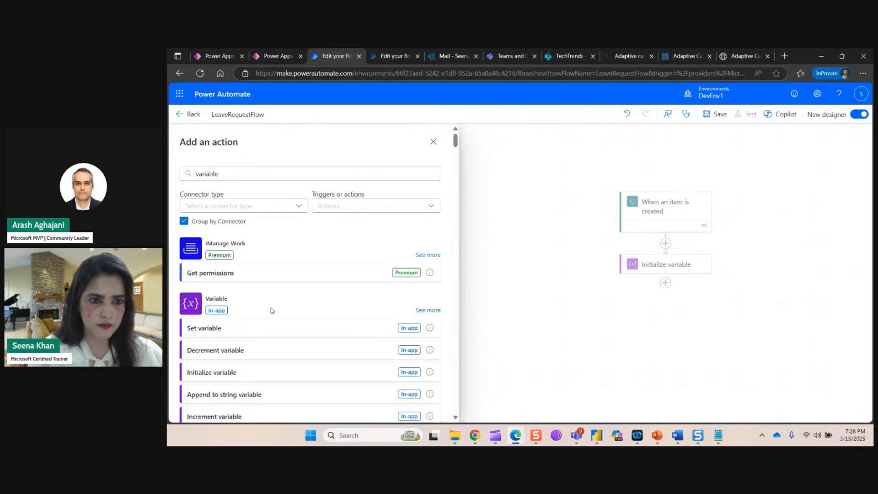
pyautogui.click(229, 372)
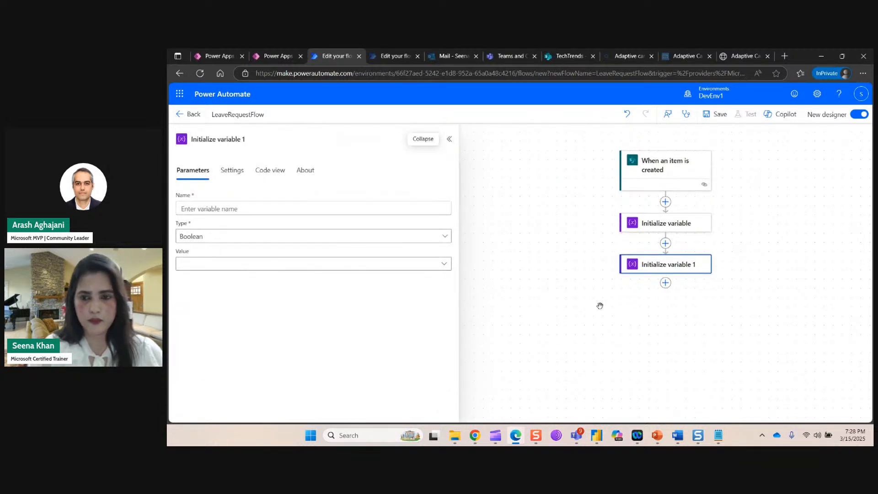
pyautogui.click(338, 207)
pyautogui.write('Manager')
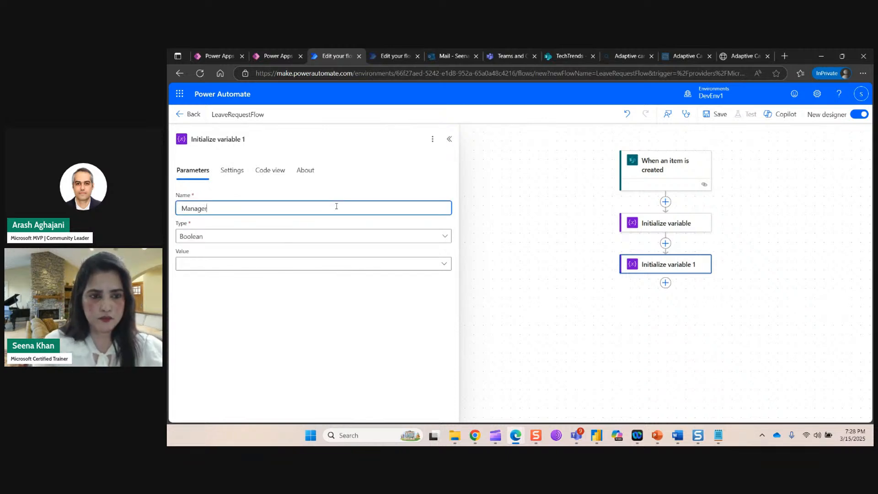
pyautogui.click(444, 238)
pyautogui.click(204, 301)
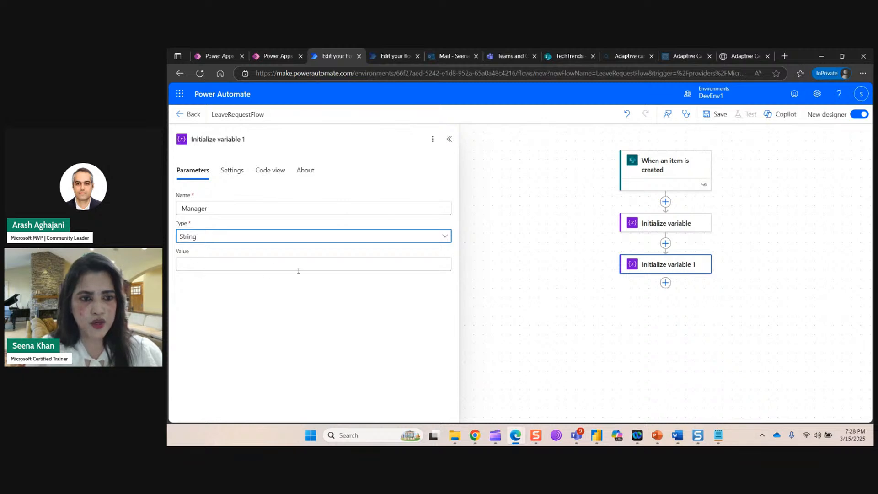
pyautogui.click(381, 264)
pyautogui.click(453, 257)
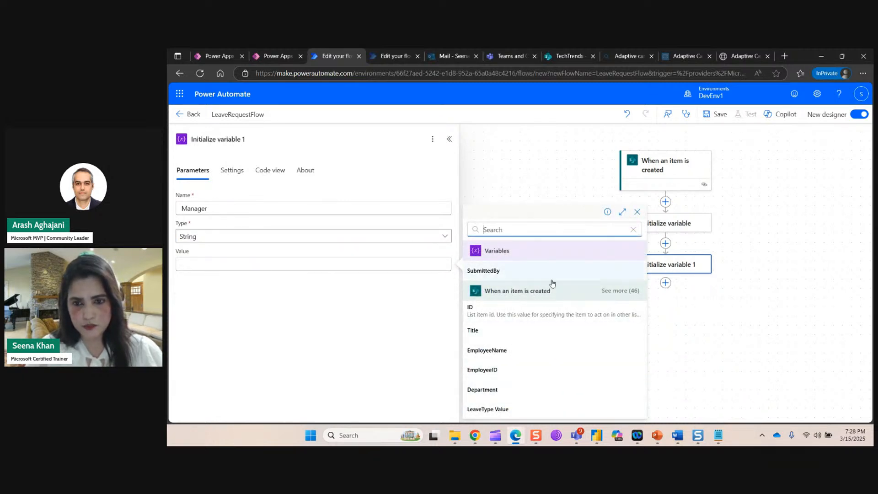
pyautogui.write('mana')
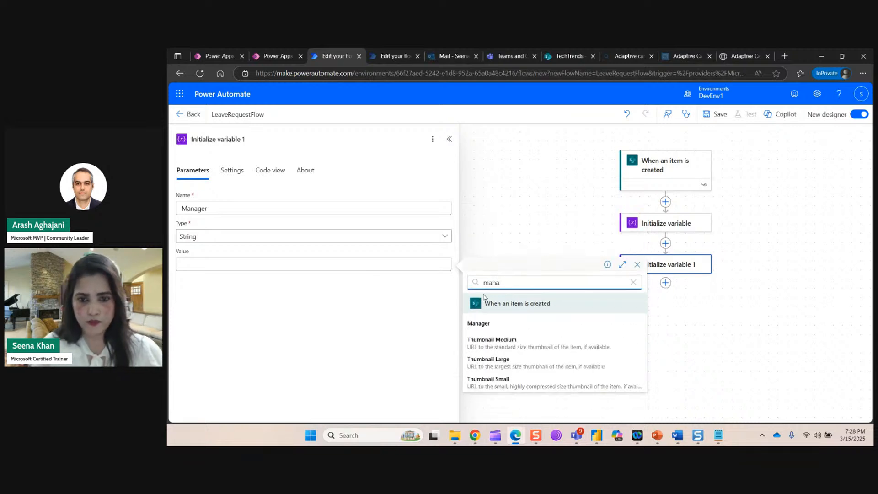
pyautogui.click(492, 323)
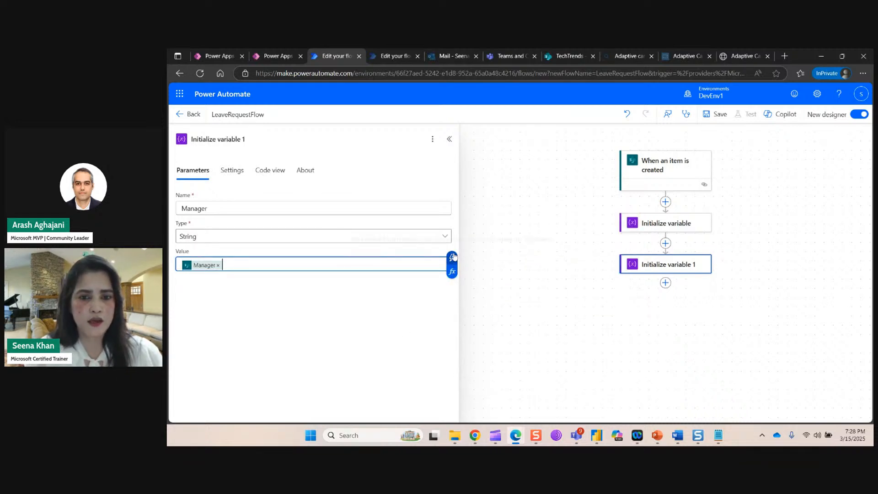
pyautogui.click(502, 314)
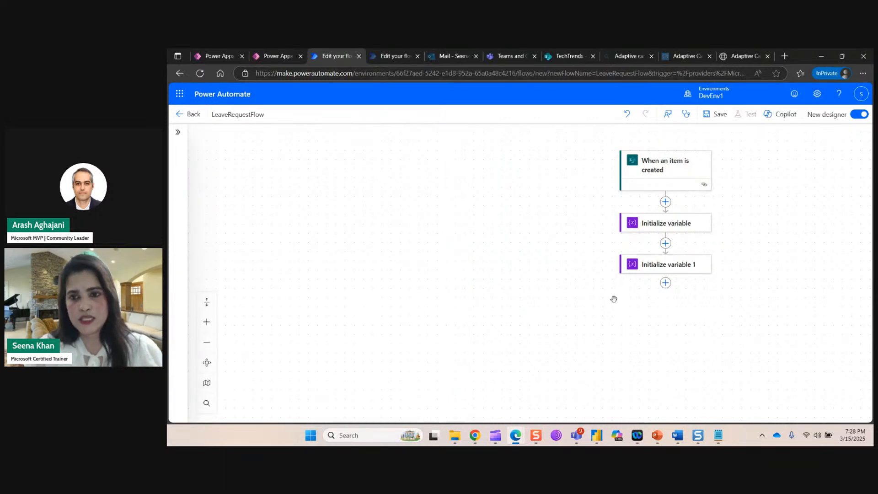
# Add a Teams 'Post adaptive card and wait for a response' step posting as Flow bot in a Channel.
pyautogui.click(666, 282)
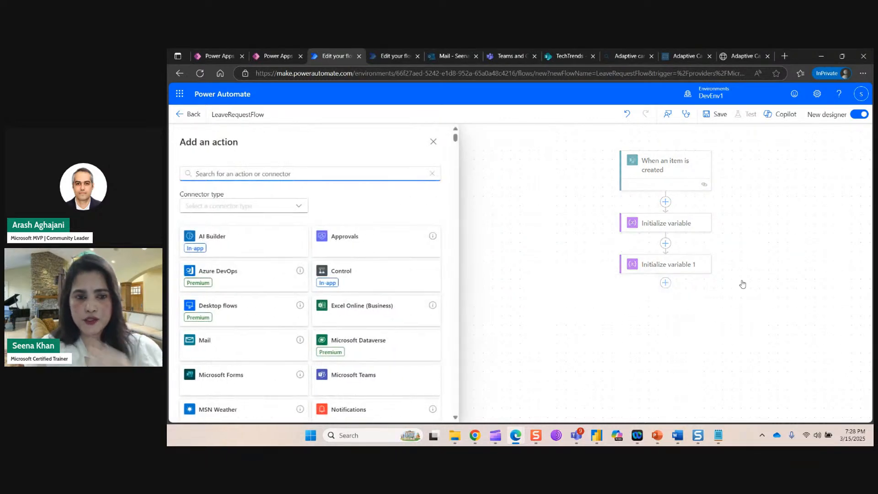
pyautogui.write('post')
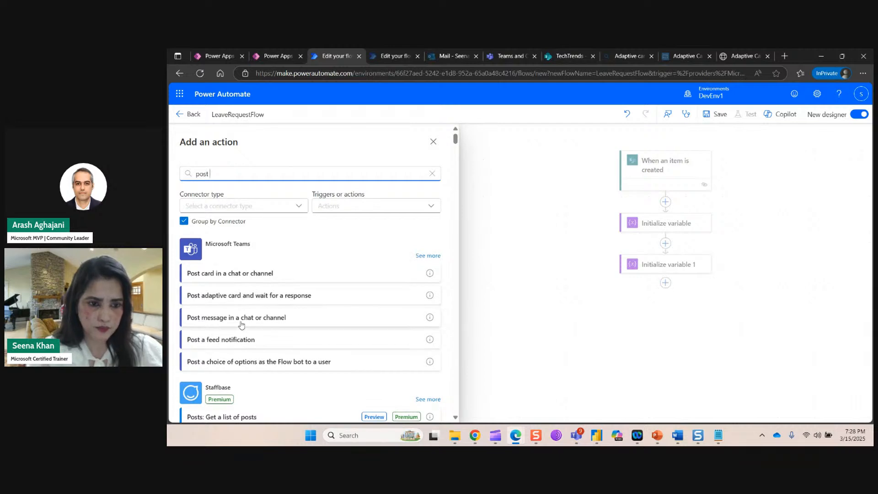
pyautogui.click(266, 297)
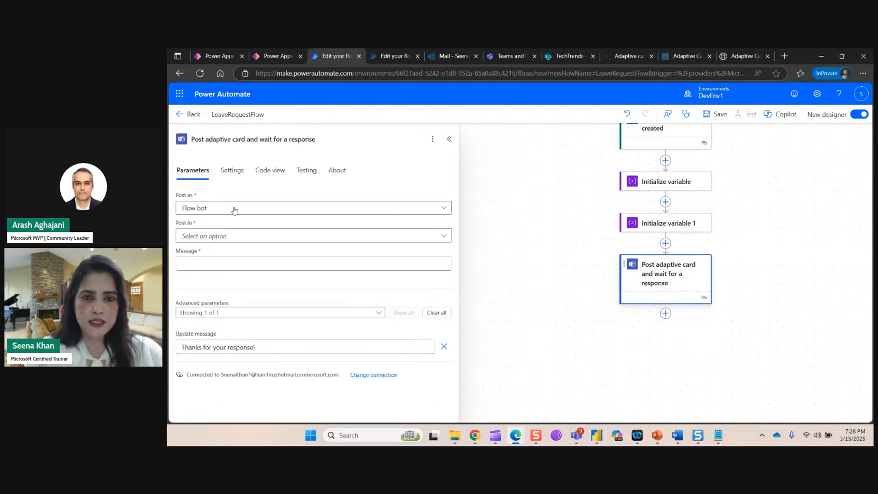
pyautogui.click(443, 209)
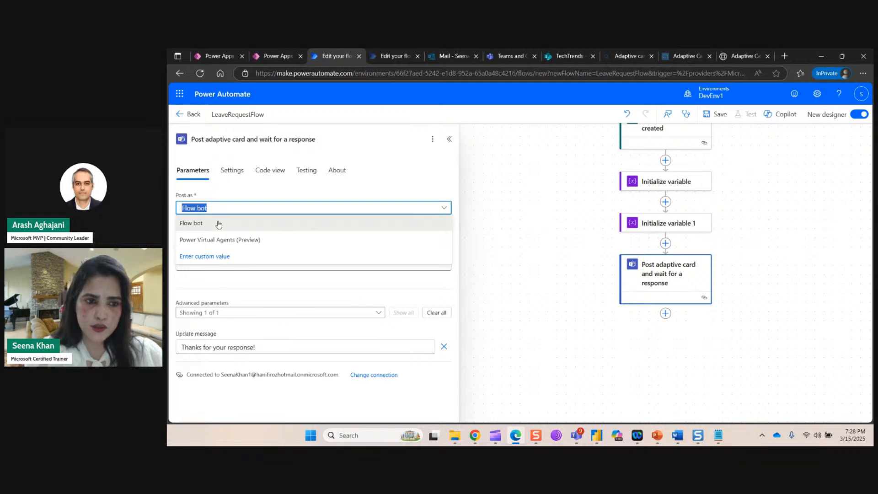
pyautogui.click(216, 221)
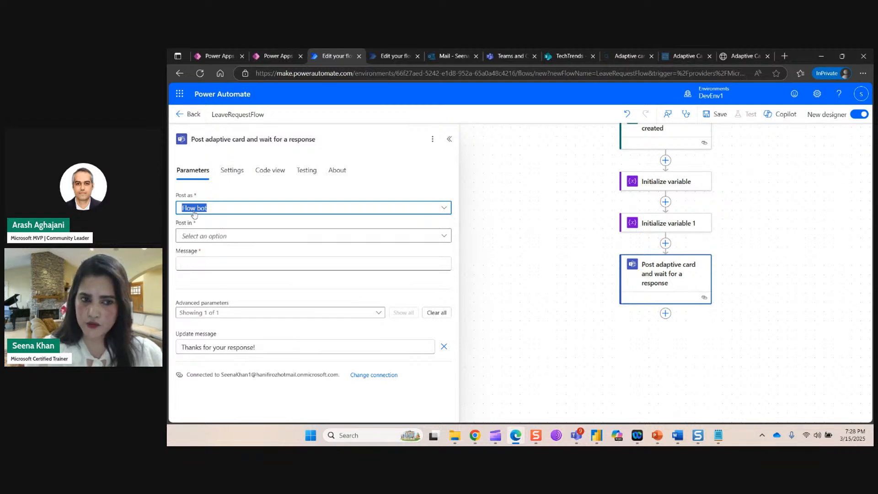
pyautogui.click(443, 235)
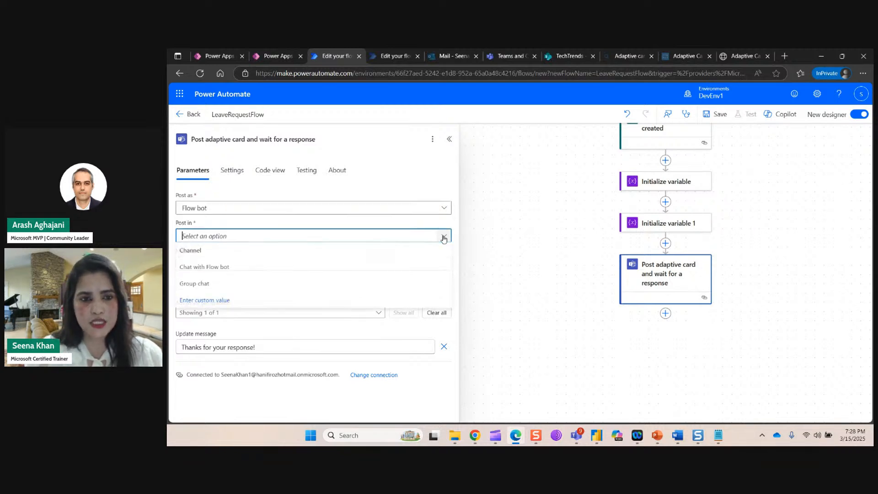
pyautogui.click(218, 251)
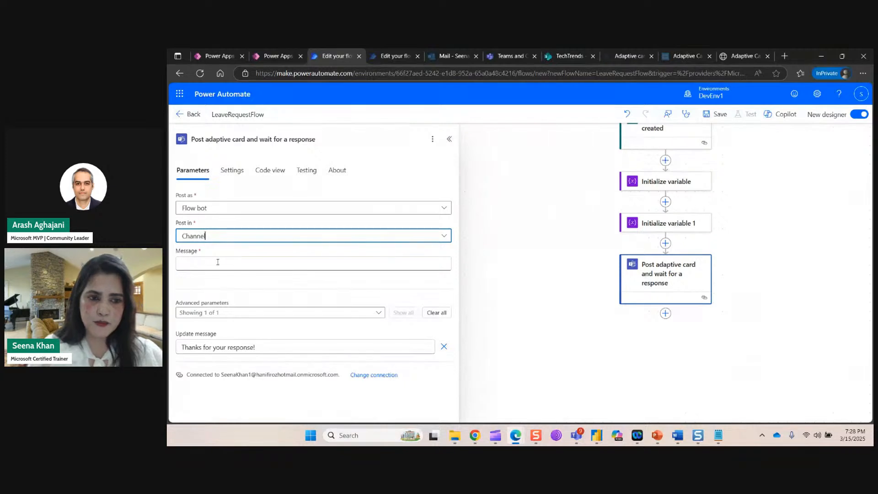
pyautogui.click(218, 262)
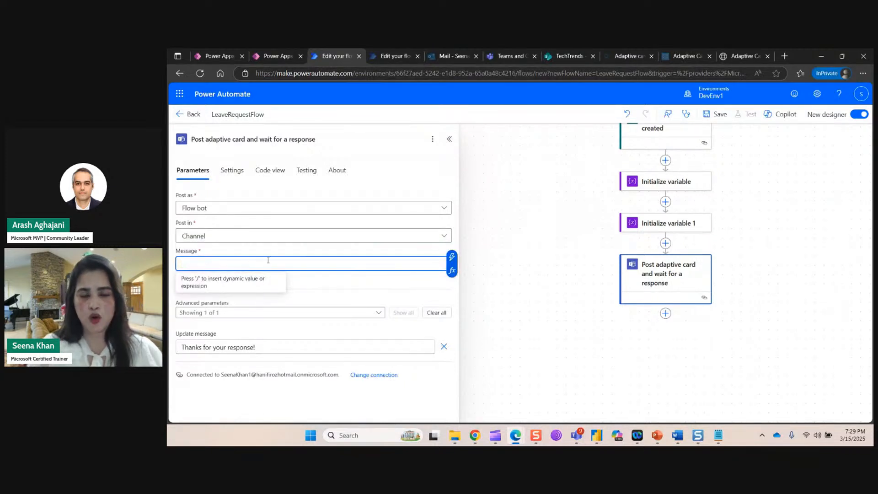
pyautogui.click(740, 57)
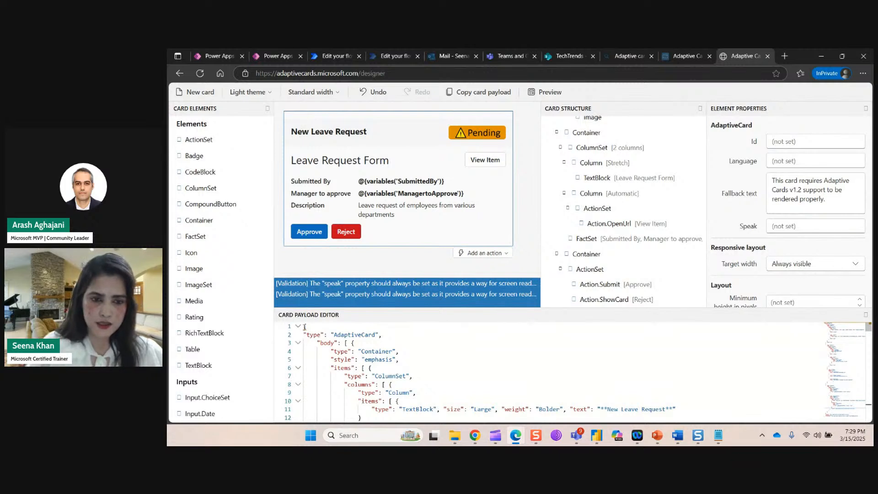
# Select and copy the full New Leave Request card JSON, then go back to the flow editor.
pyautogui.moveTo(305, 327); pyautogui.dragTo(434, 440)
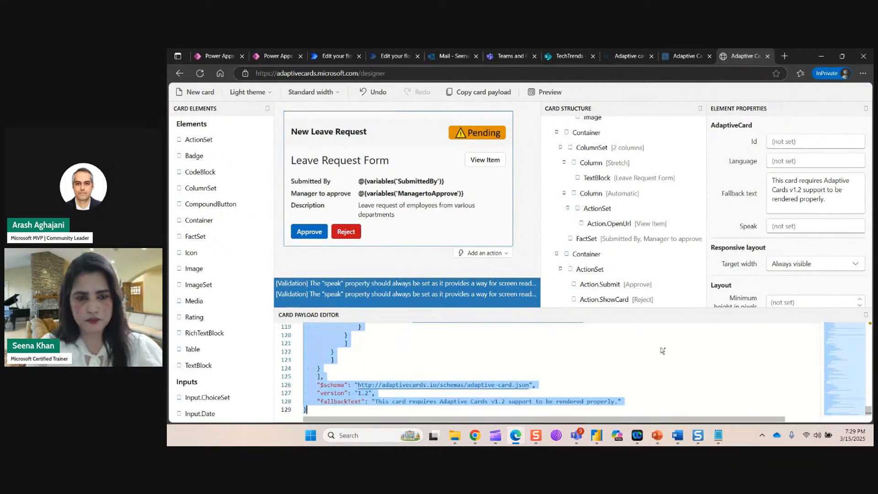
pyautogui.click(340, 57)
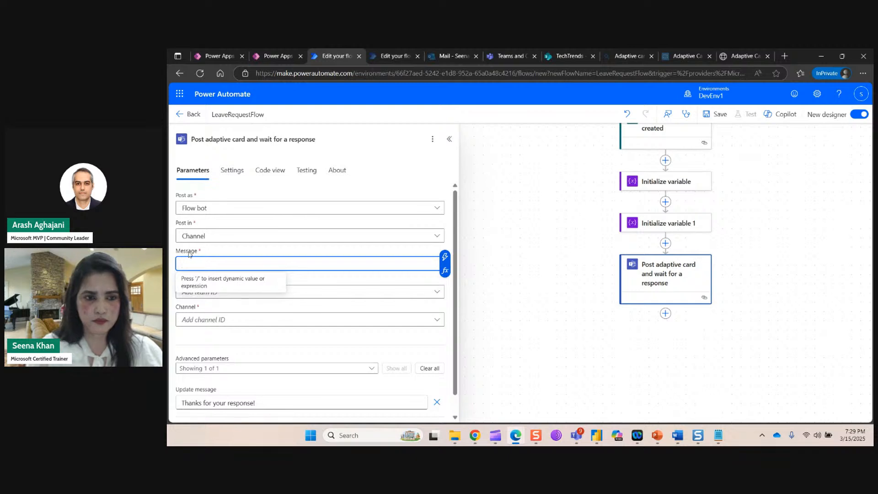
# Paste the card JSON into the Post adaptive card step's Message field.
pyautogui.hotkey('ctrl', 'v')
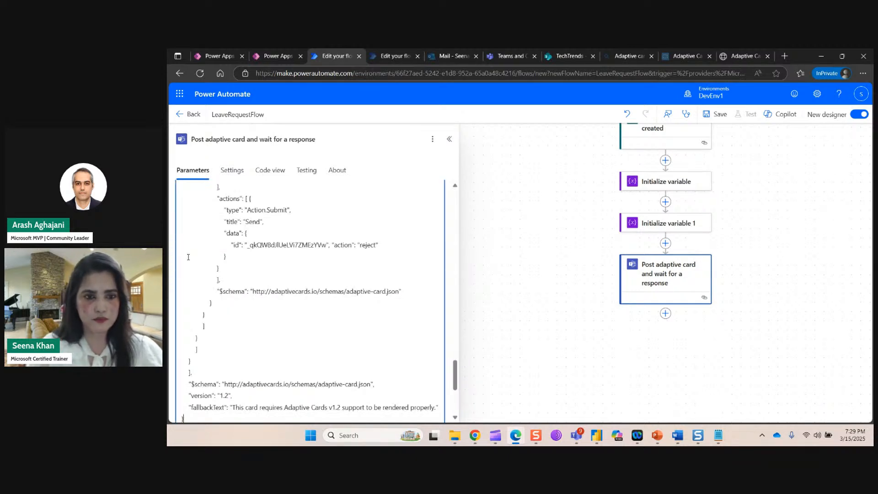
pyautogui.moveTo(455, 369); pyautogui.dragTo(433, 197)
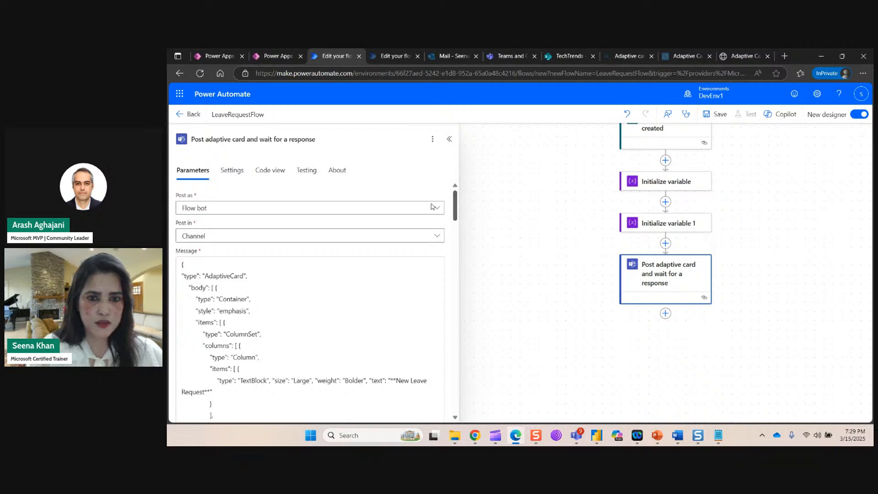
pyautogui.scroll(-5, 438, 242)
pyautogui.scroll(5, 438, 243)
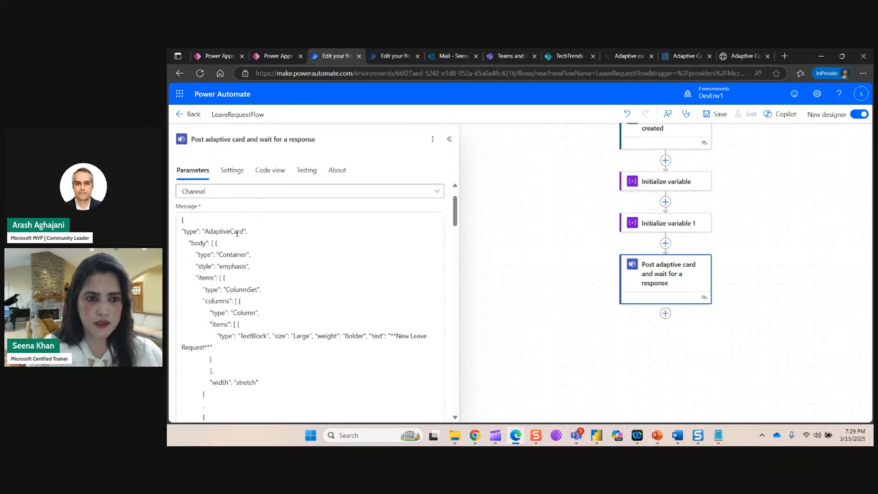
pyautogui.click(263, 235)
pyautogui.scroll(-6, 351, 290)
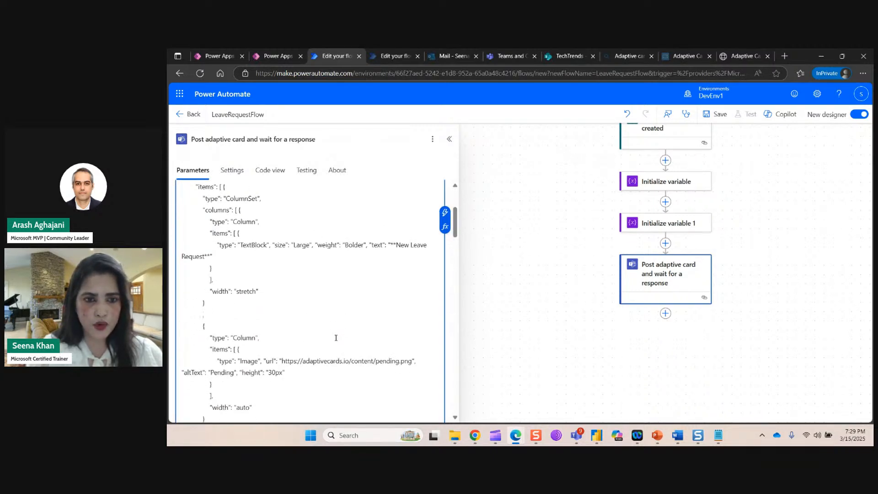
pyautogui.scroll(-10, 336, 337)
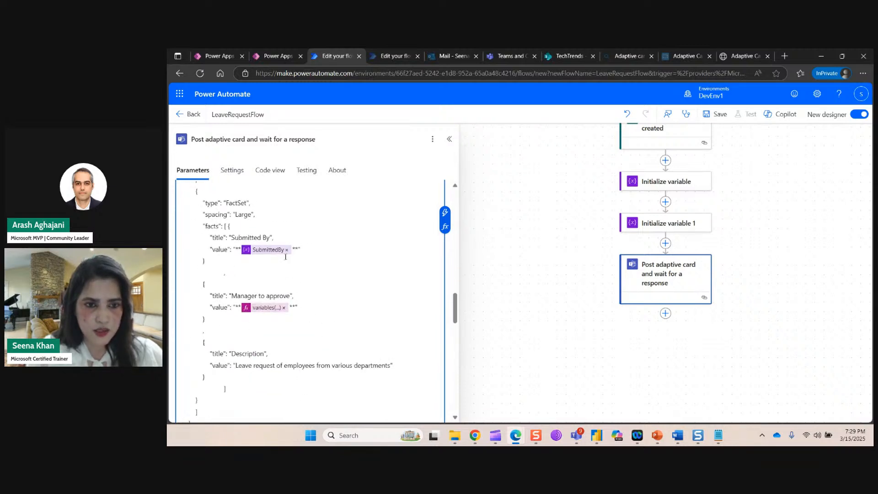
# Replace the Submitted By fact's value with the SubmittedBy variable.
pyautogui.click(288, 251)
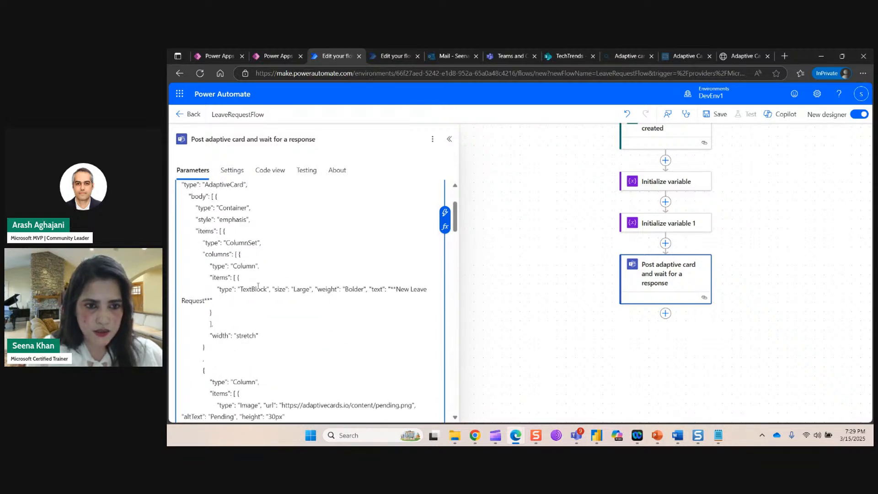
pyautogui.scroll(-2, 272, 337)
pyautogui.scroll(2, 271, 338)
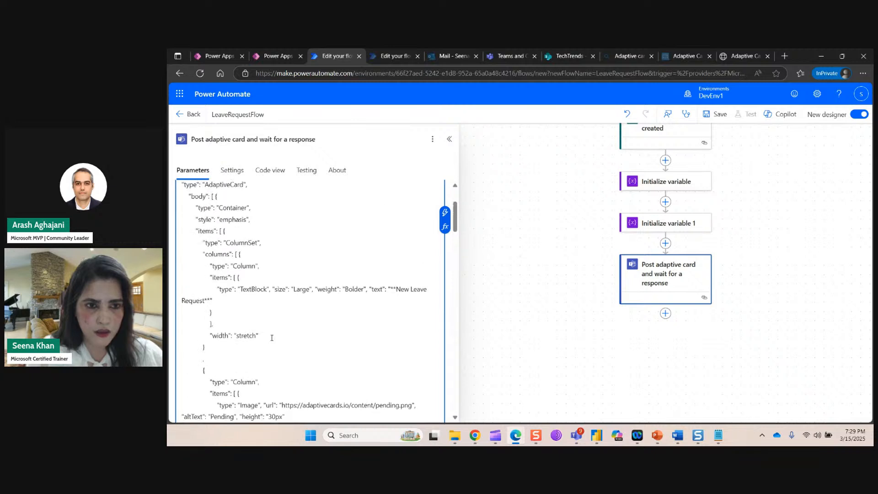
pyautogui.scroll(-8, 285, 342)
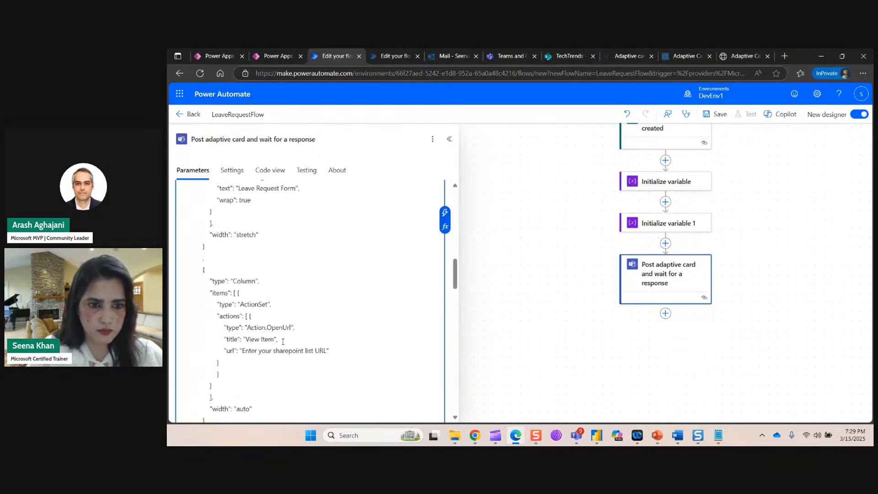
pyautogui.scroll(-3, 283, 342)
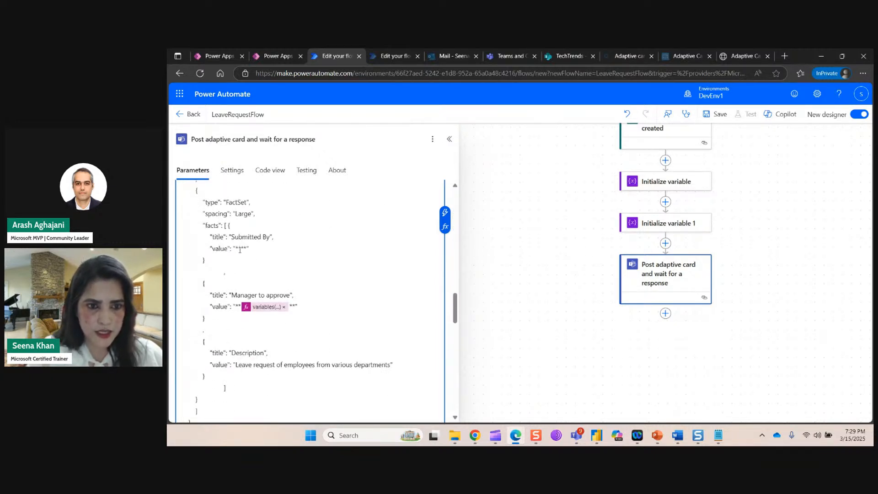
pyautogui.click(444, 212)
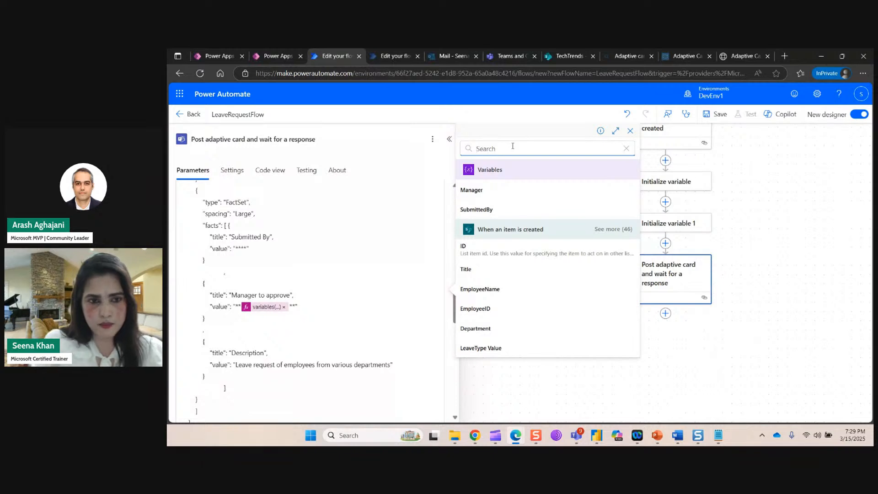
pyautogui.write('su')
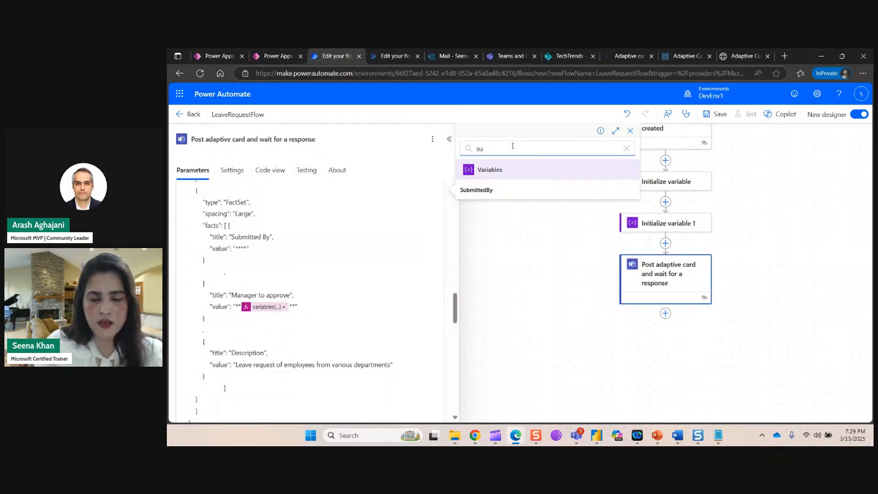
pyautogui.click(467, 191)
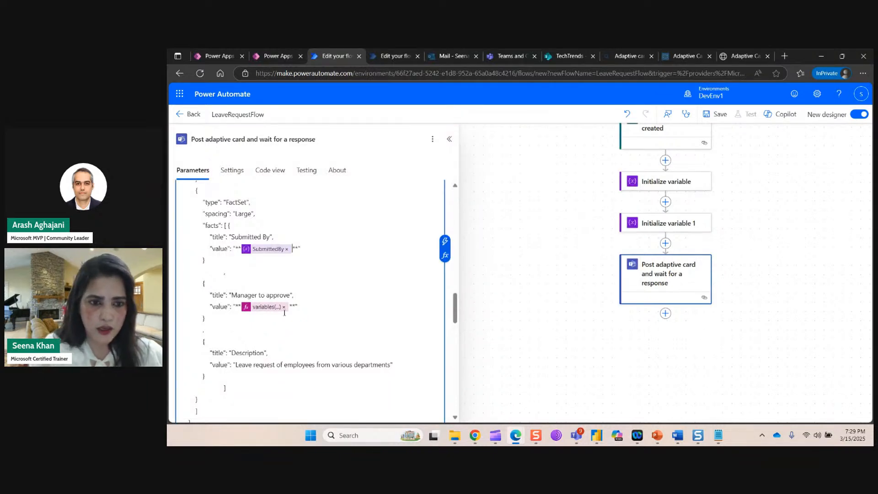
# Replace the Manager to approve fact's expression with the Manager variable.
pyautogui.click(284, 307)
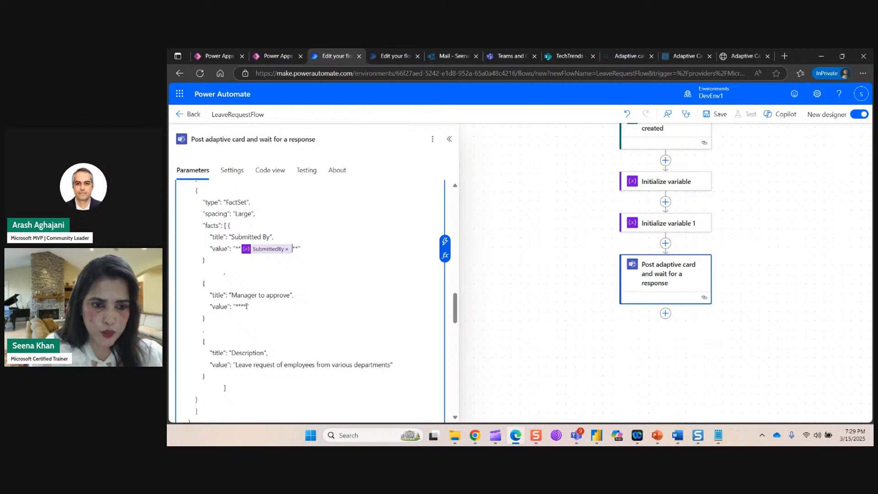
pyautogui.click(445, 241)
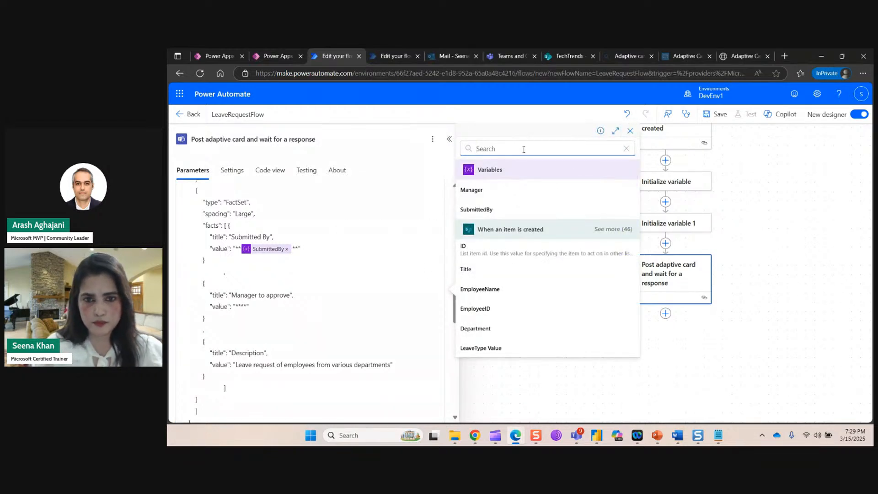
pyautogui.click(483, 190)
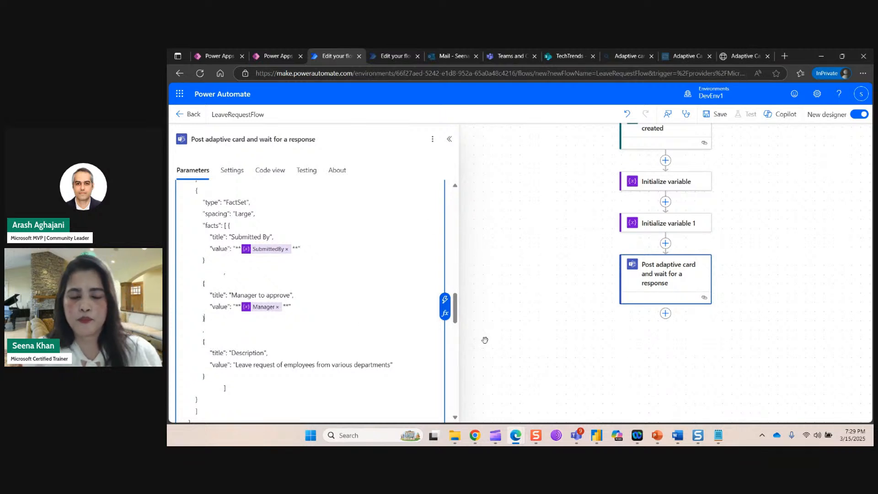
pyautogui.scroll(3, 496, 324)
pyautogui.scroll(-2, 485, 315)
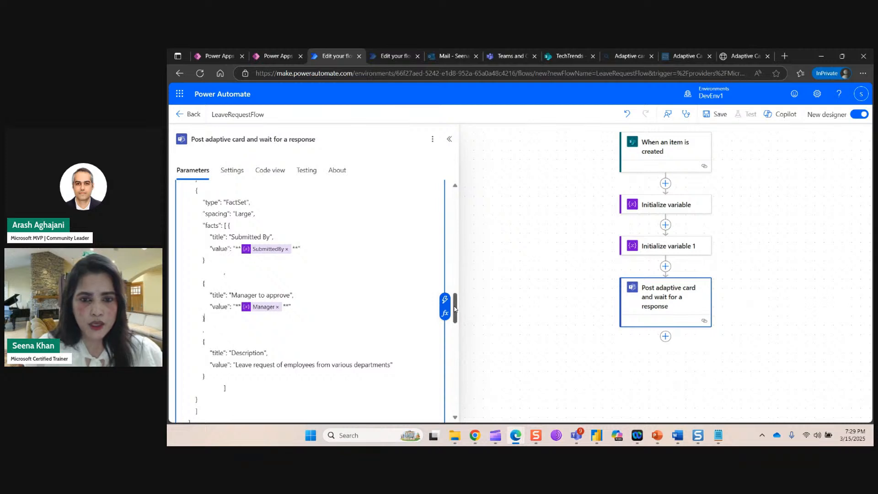
pyautogui.scroll(-15, 421, 221)
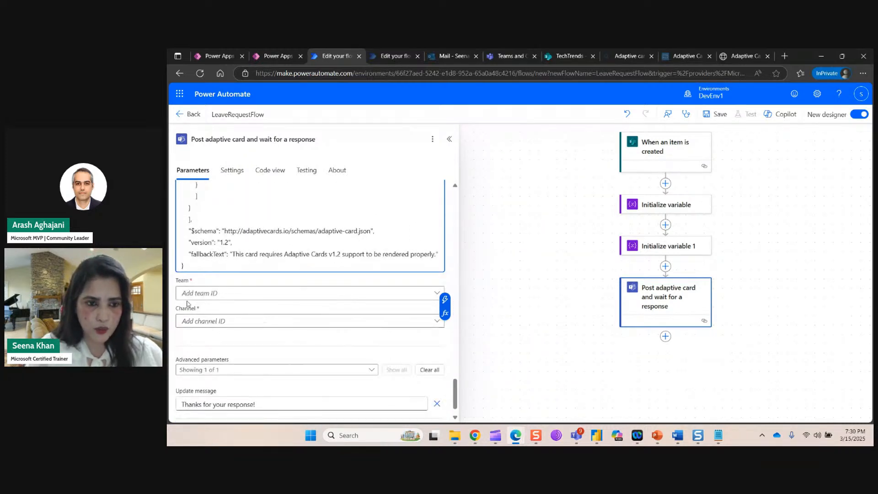
# Target the adaptive card post at Team Default Directory, Channel General, and close the step settings.
pyautogui.click(257, 295)
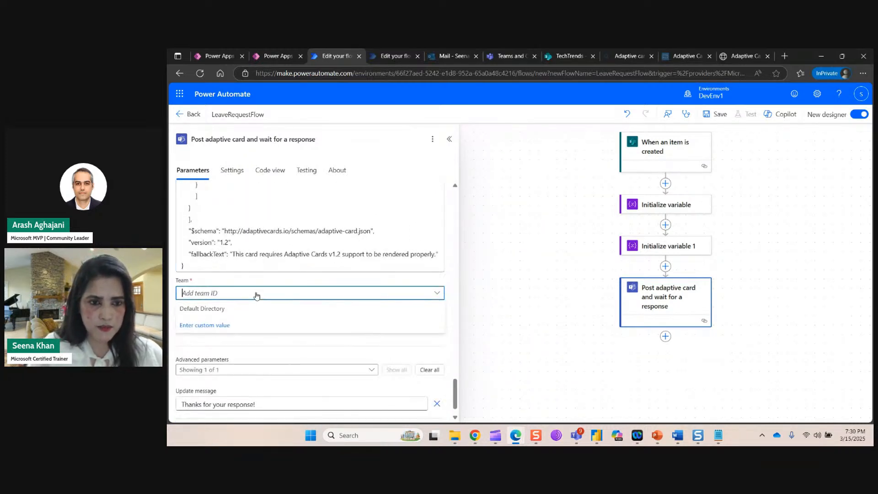
pyautogui.click(220, 311)
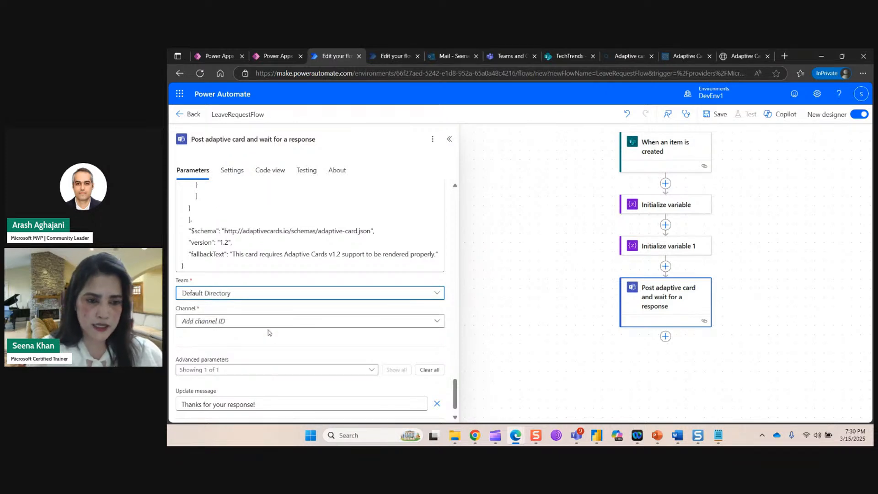
pyautogui.click(230, 321)
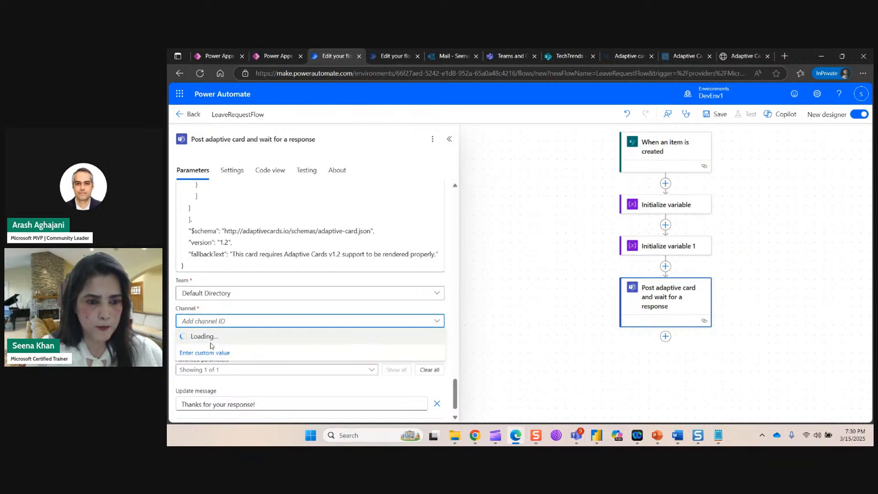
pyautogui.click(215, 337)
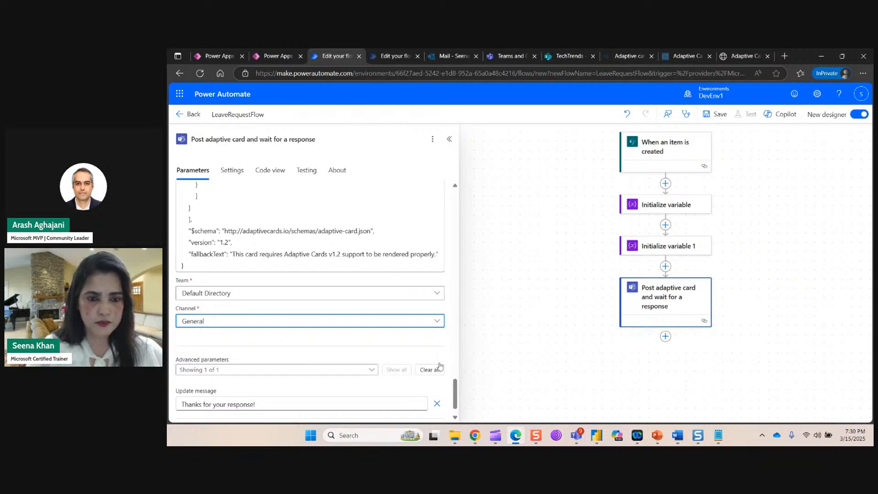
pyautogui.scroll(-1, 486, 331)
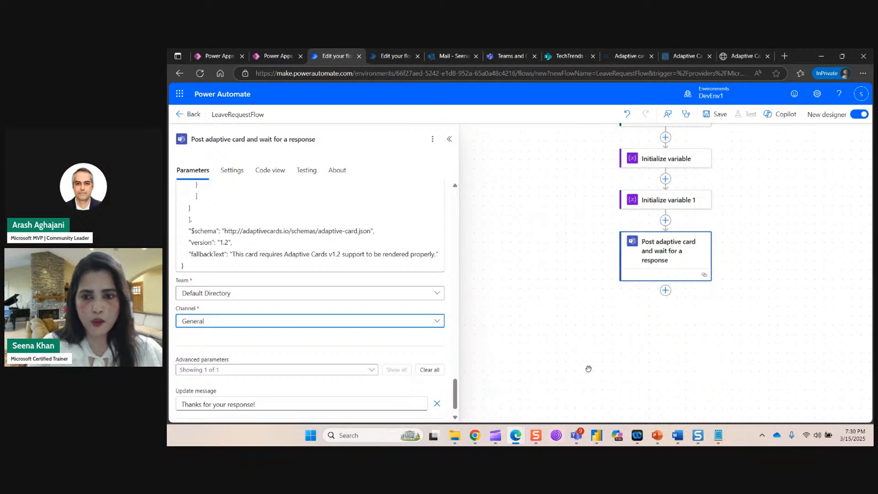
pyautogui.click(550, 351)
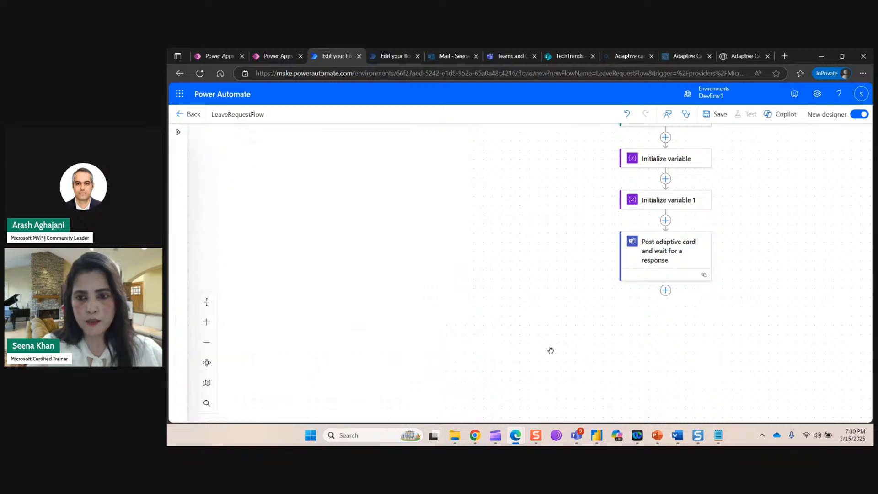
# Insert a Condition control, found by searching 'control', below the Post adaptive card step.
pyautogui.click(666, 290)
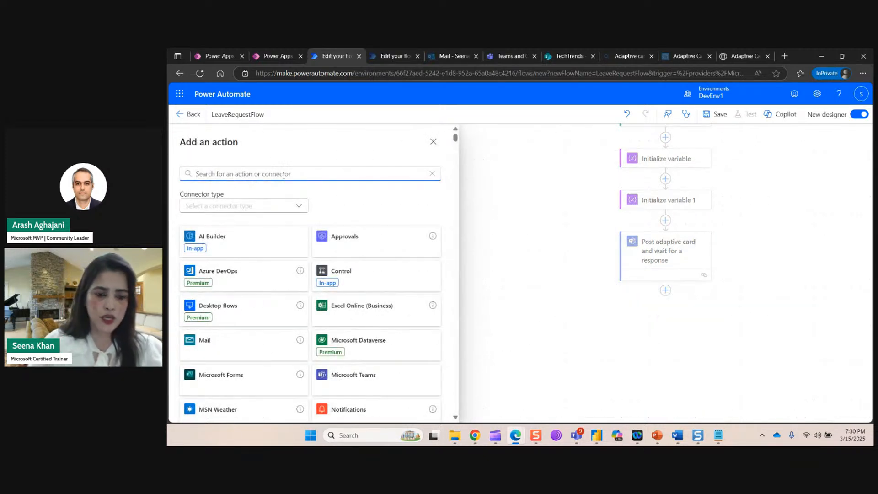
pyautogui.write('contr')
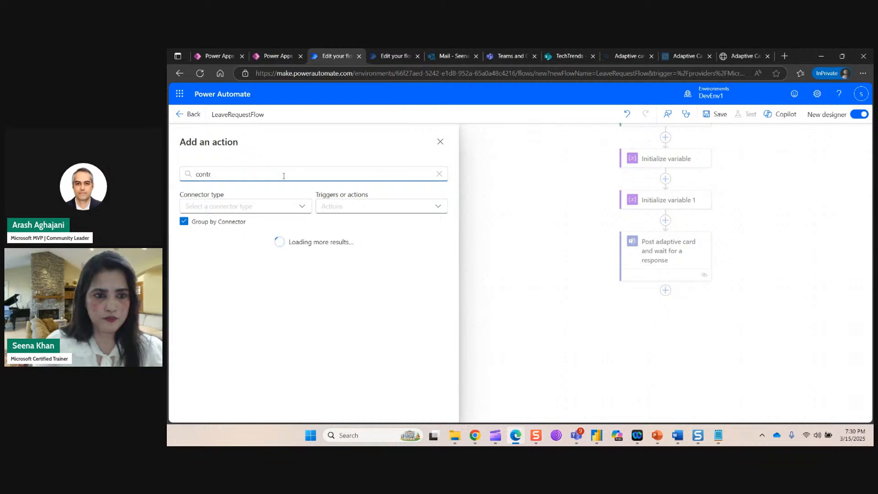
pyautogui.write('ol')
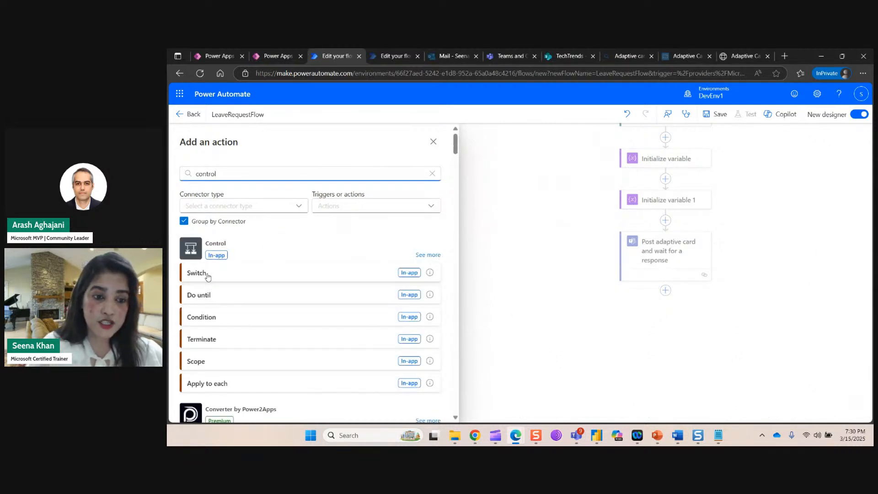
pyautogui.click(208, 317)
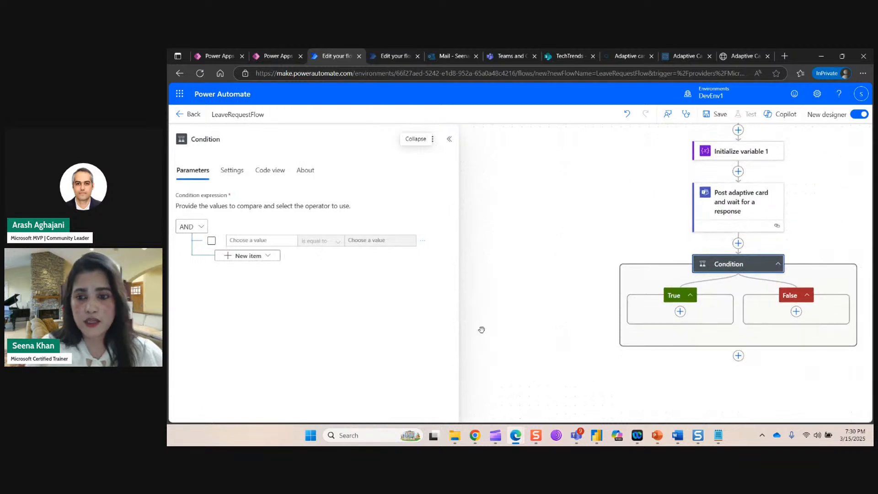
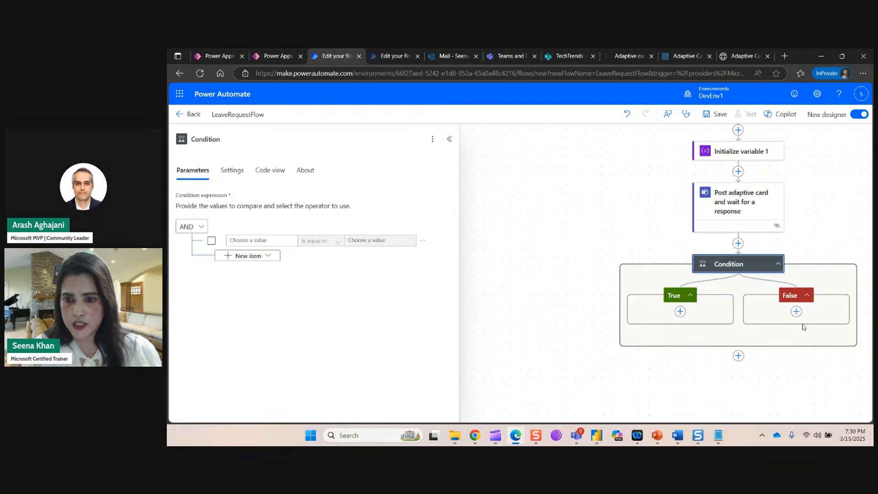
# Fill the Condition's first value with the expression body('Post_adaptive_card_and_wait_for_a_response')?['data']['action'].
pyautogui.click(259, 241)
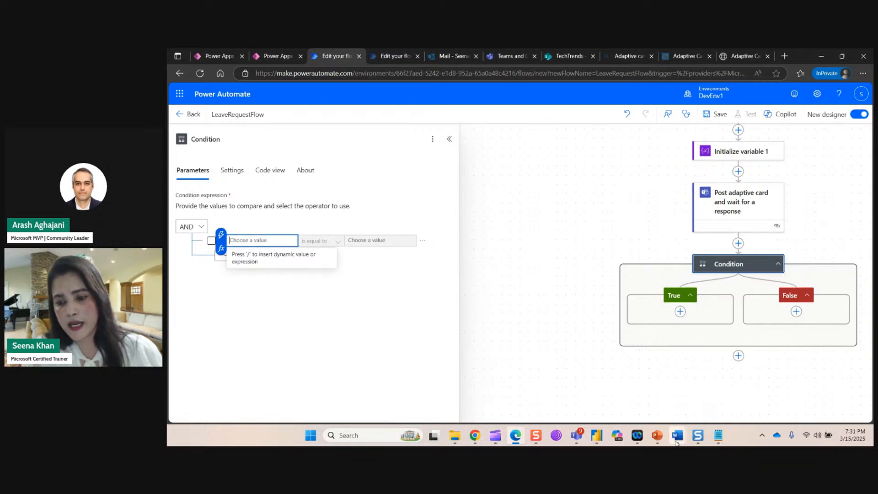
pyautogui.moveTo(677, 440)
pyautogui.moveTo(718, 437)
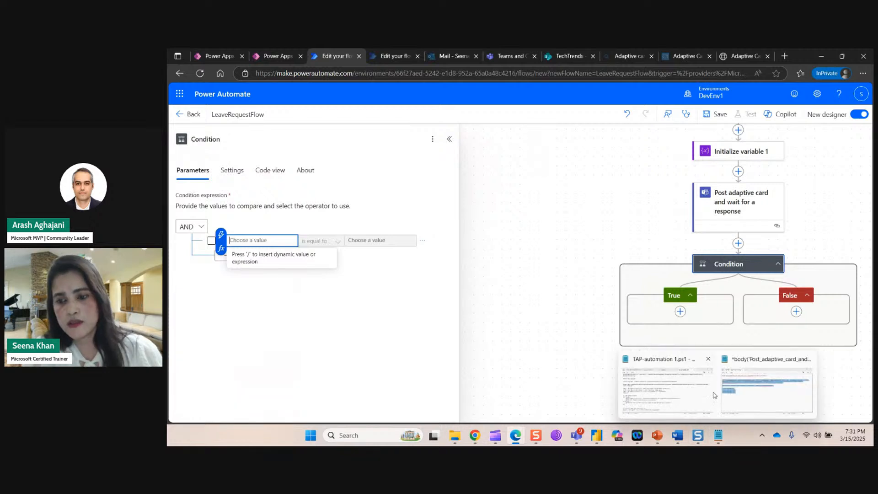
pyautogui.click(773, 389)
pyautogui.moveTo(221, 135); pyautogui.dragTo(477, 142)
pyautogui.hotkey('ctrl', 'c')
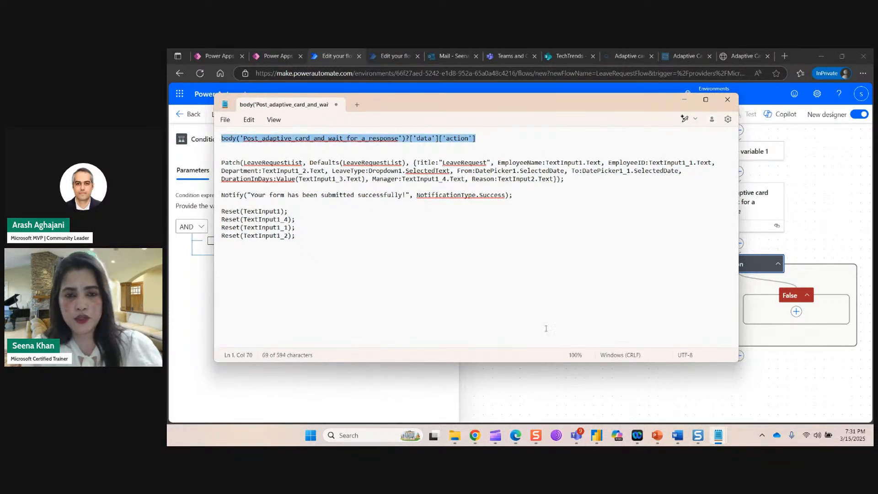
pyautogui.click(684, 99)
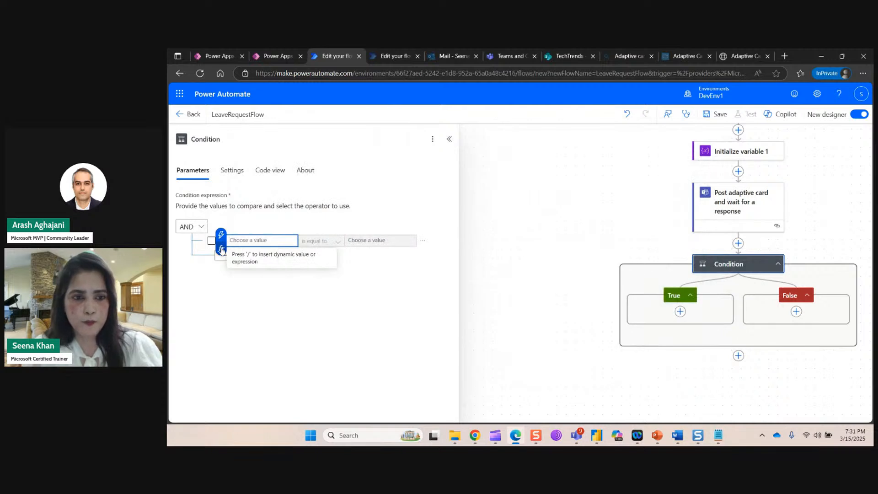
pyautogui.click(222, 249)
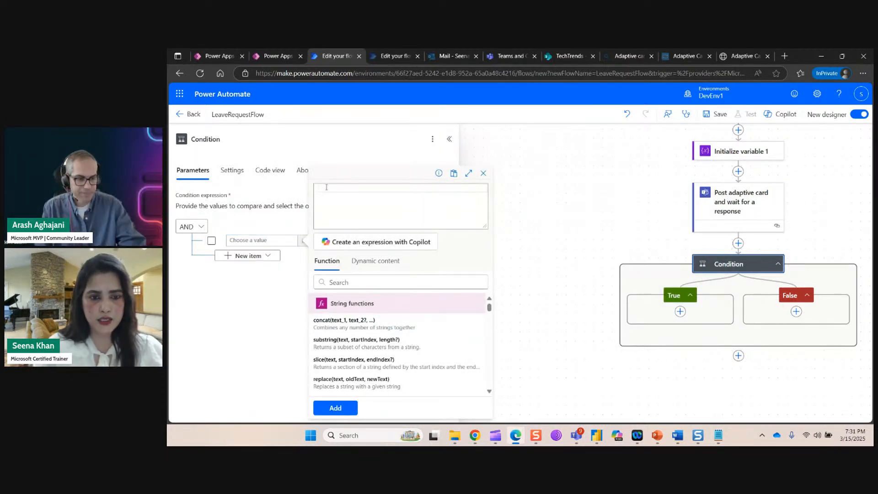
pyautogui.hotkey('ctrl', 'v')
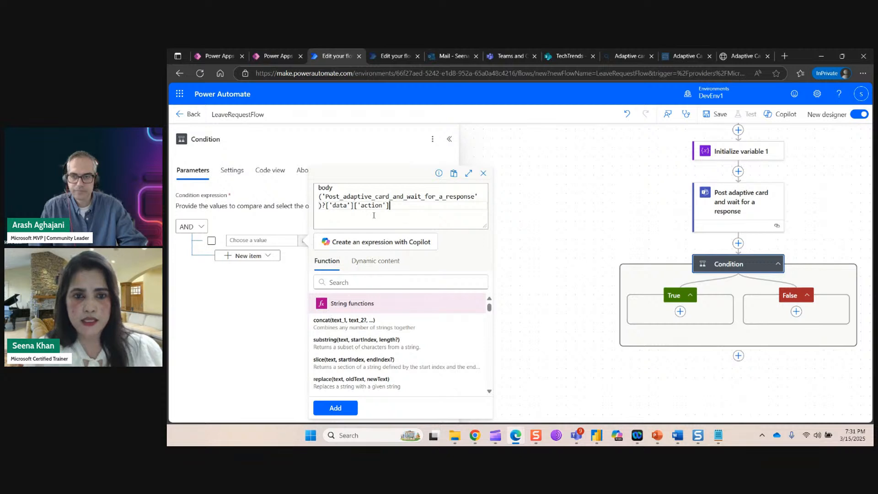
pyautogui.click(346, 410)
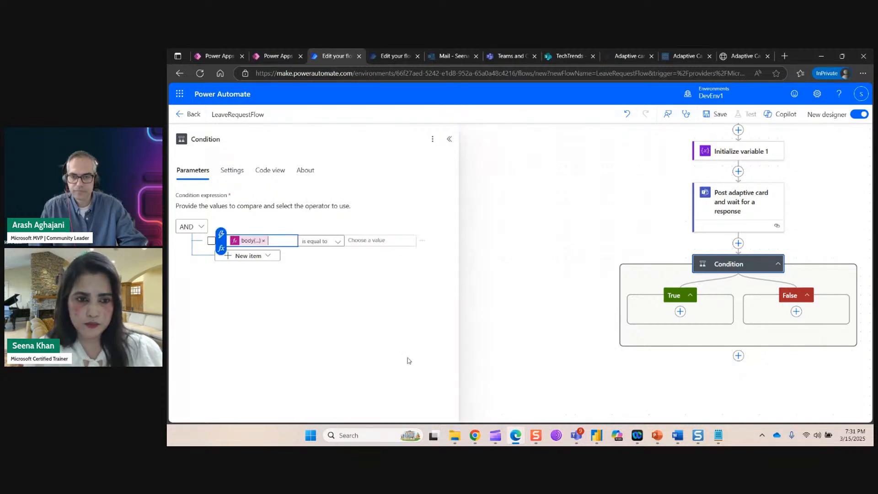
# Compare that value as 'is equal to' approve.
pyautogui.click(361, 241)
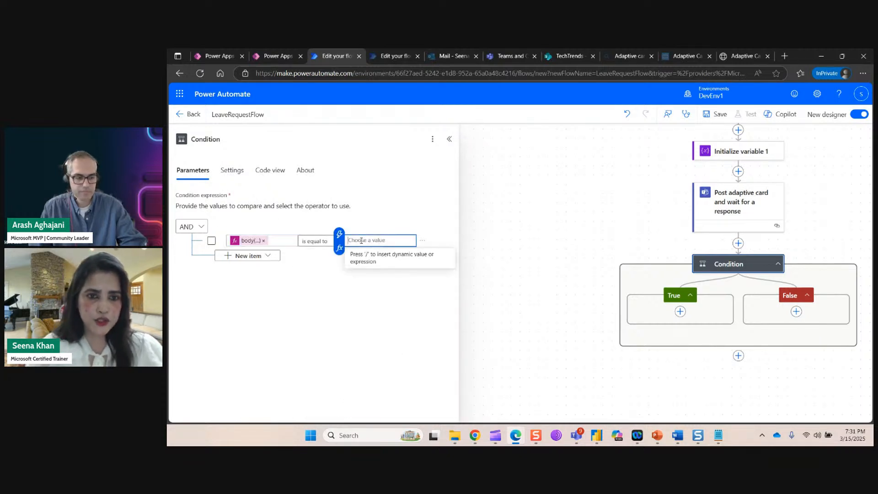
pyautogui.write('approve')
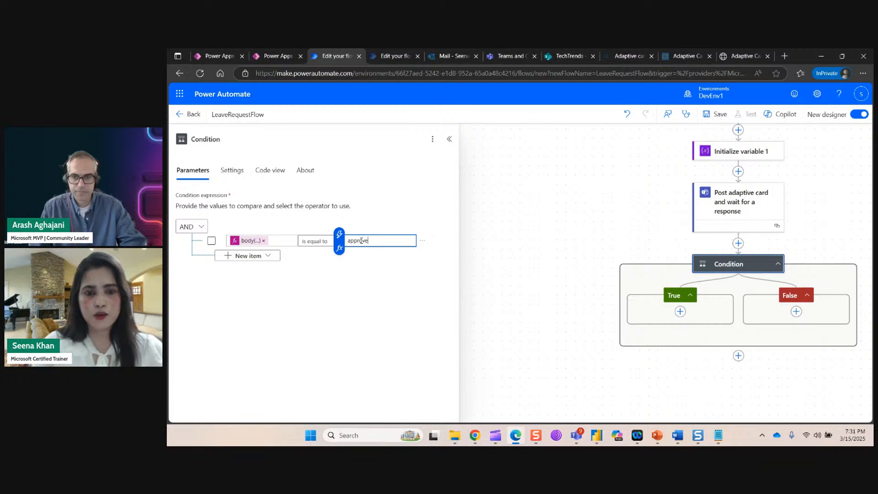
pyautogui.moveTo(734, 57)
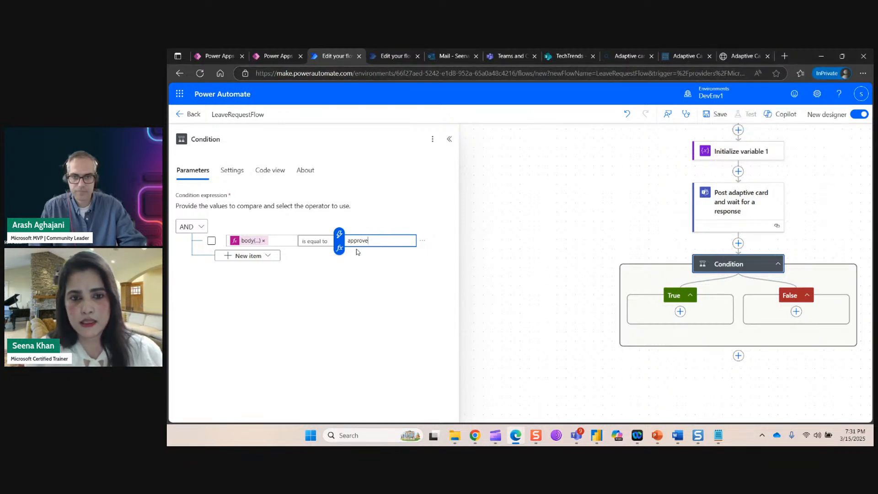
pyautogui.click(491, 300)
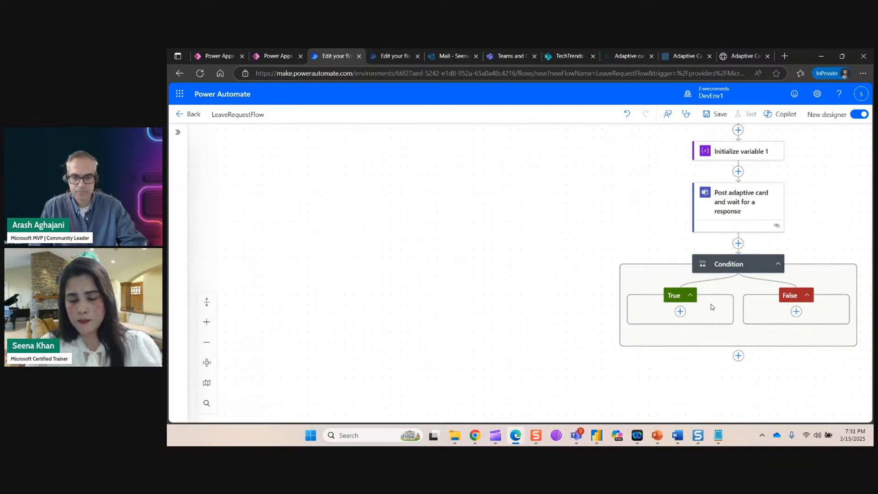
# Add a Teams 'Post message in a chat or channel' step under True, targeting Default Directory's General channel.
pyautogui.click(680, 312)
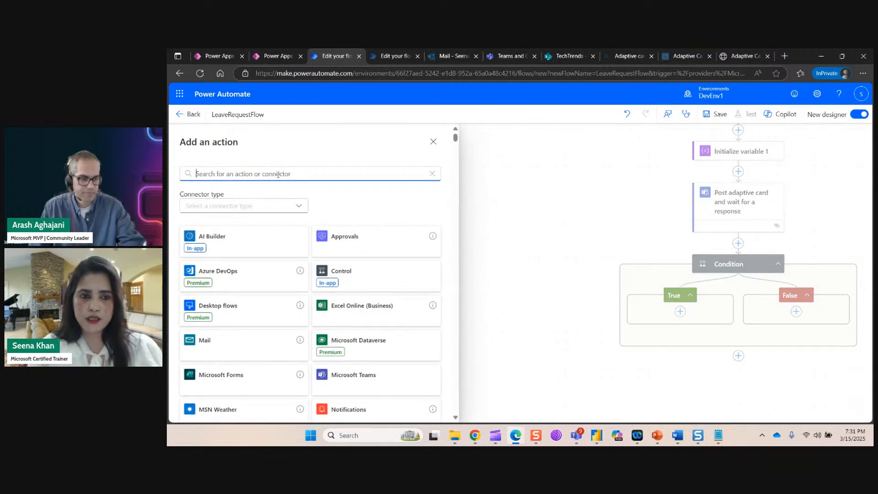
pyautogui.write('post')
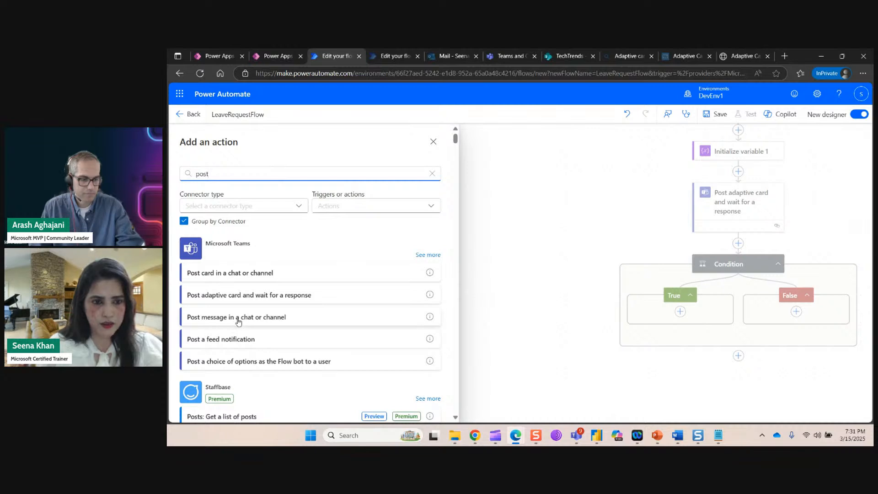
pyautogui.click(237, 319)
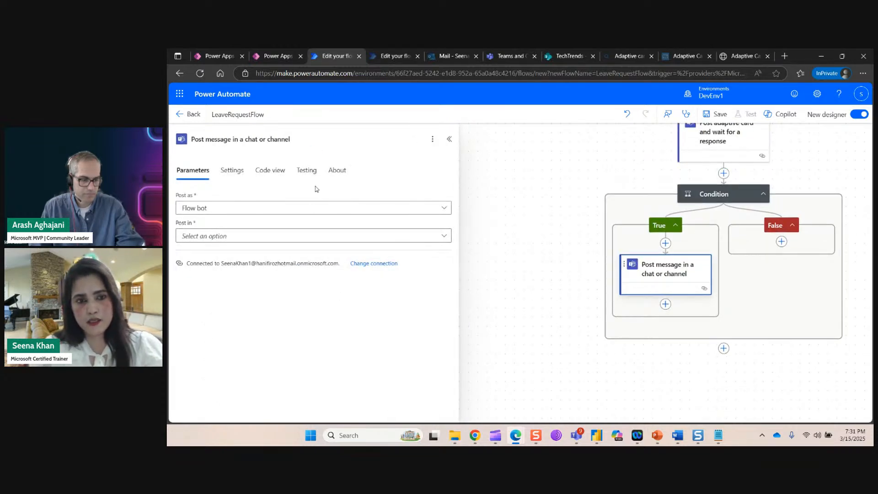
pyautogui.click(288, 236)
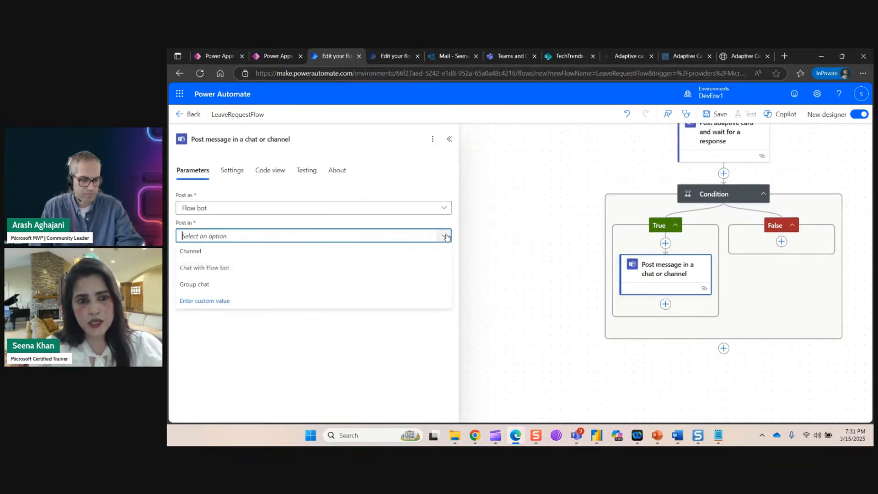
pyautogui.click(239, 251)
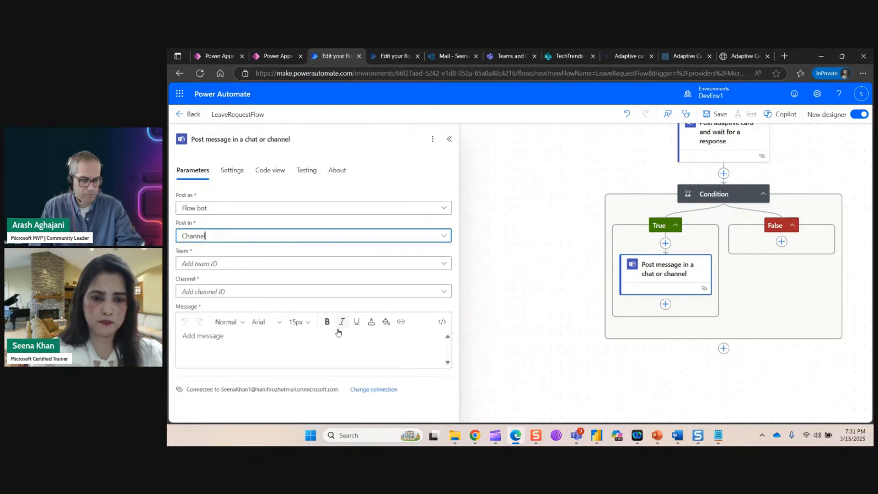
pyautogui.click(444, 268)
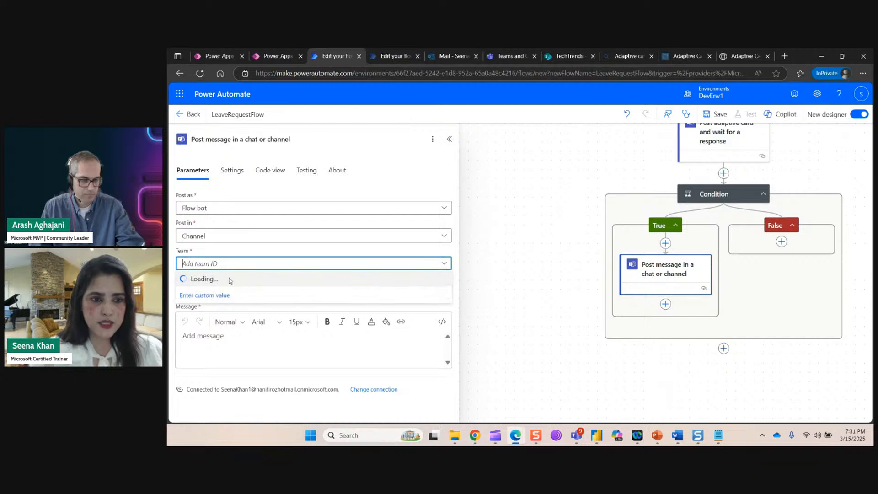
pyautogui.click(220, 277)
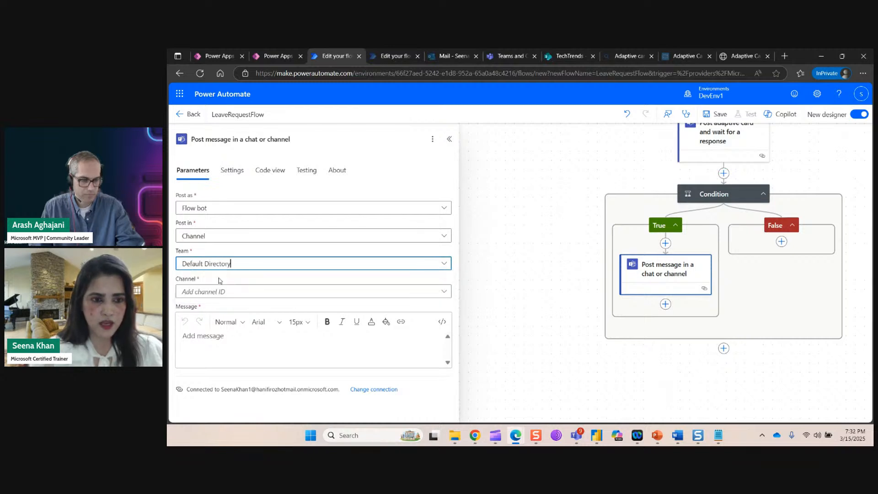
pyautogui.click(444, 292)
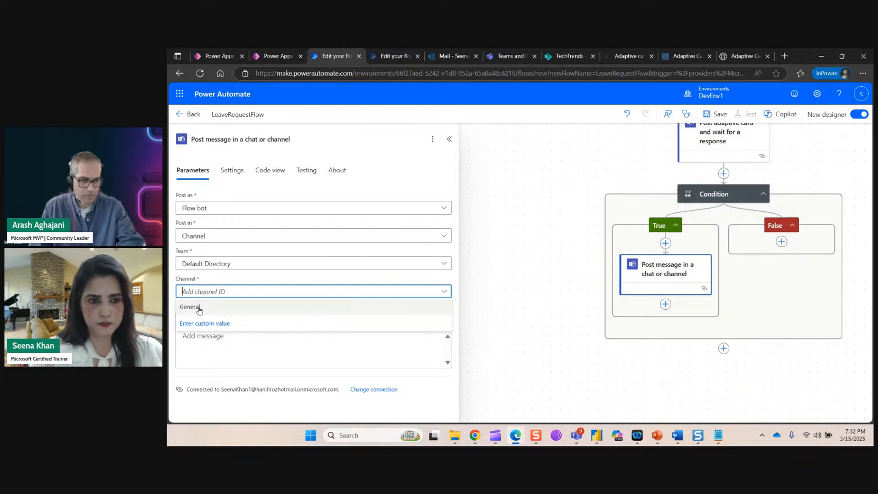
pyautogui.click(199, 307)
# Write the message as the EmployeeName token followed by 'Your request has been approved.'.
pyautogui.click(224, 338)
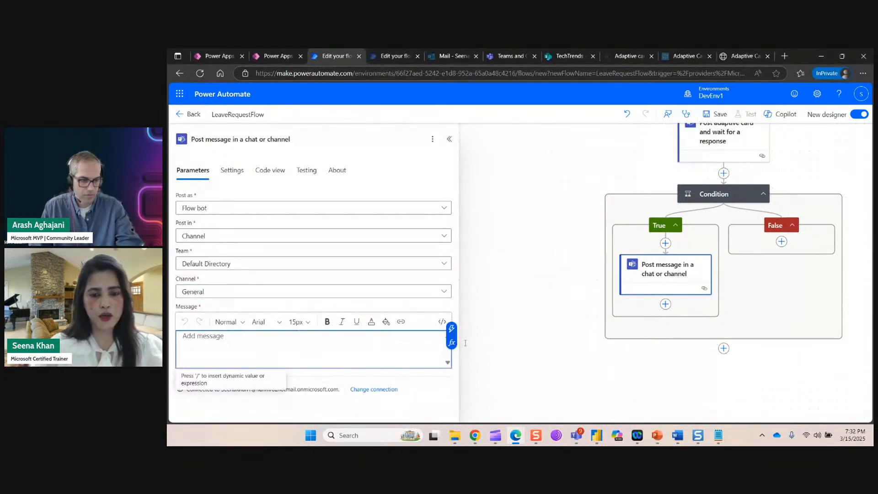
pyautogui.click(452, 329)
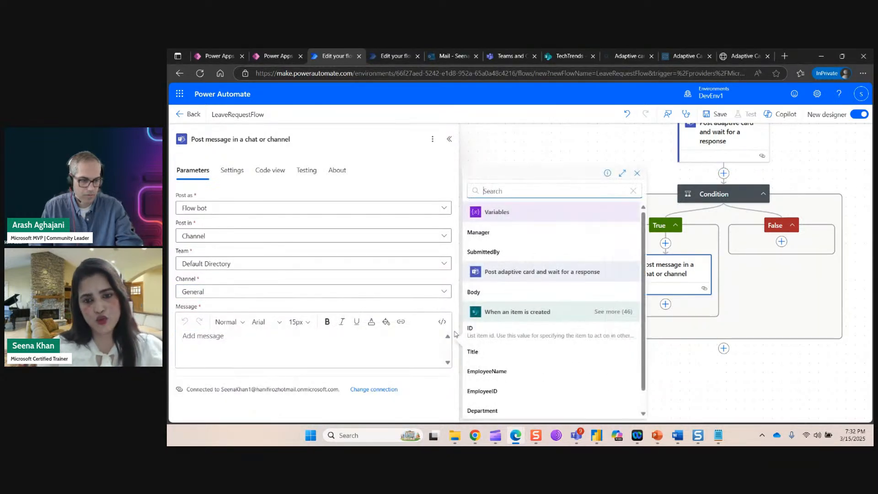
pyautogui.click(496, 371)
pyautogui.write('Your re')
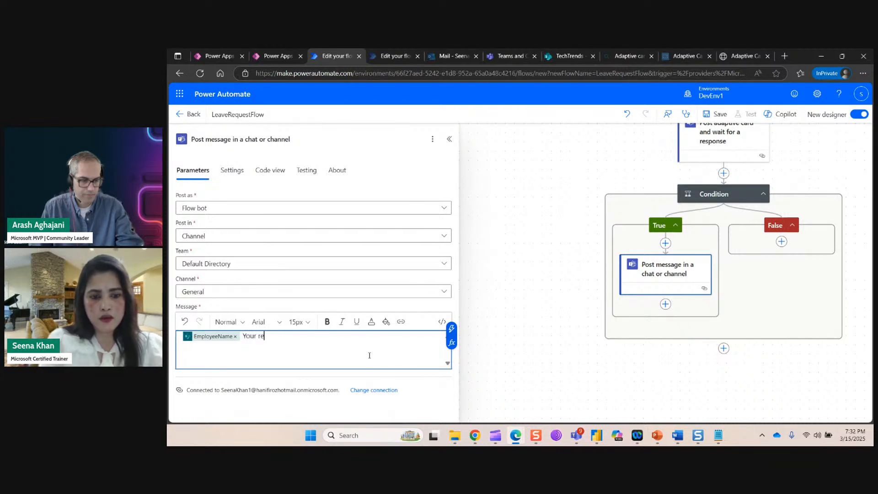
pyautogui.write('quest has been approved.')
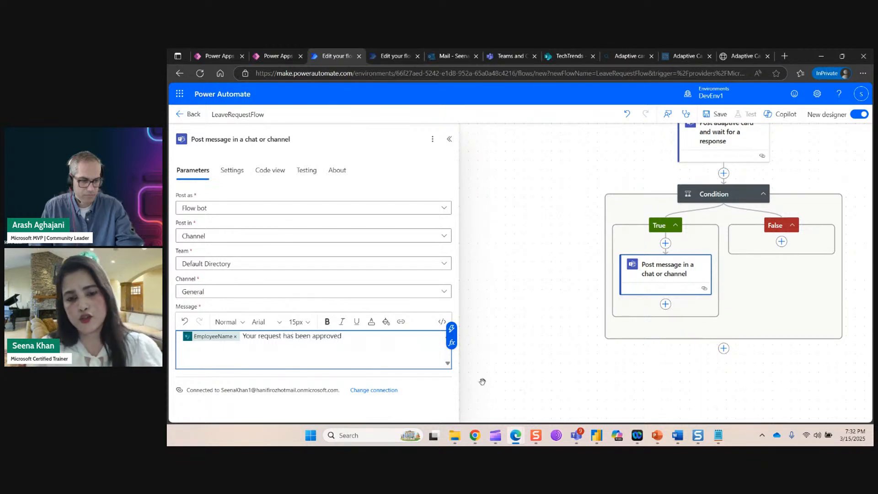
pyautogui.click(528, 366)
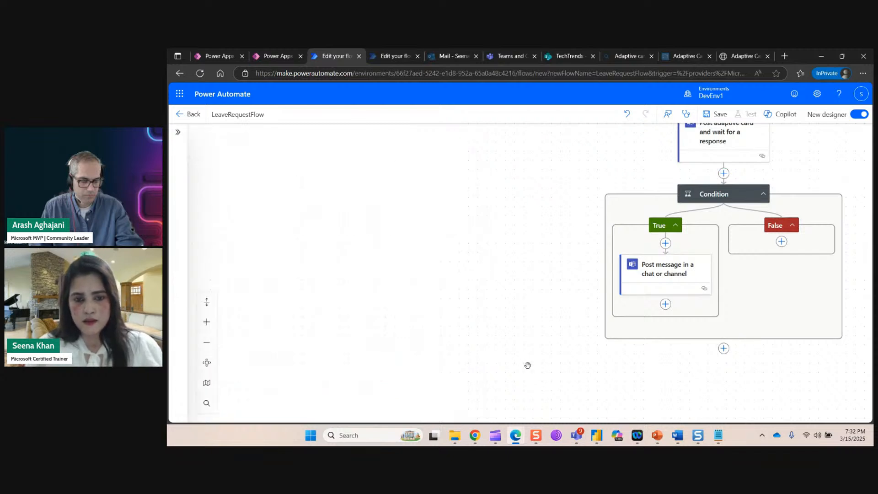
# Add a SharePoint Update item step under True, after the approval message.
pyautogui.click(665, 304)
pyautogui.click(674, 365)
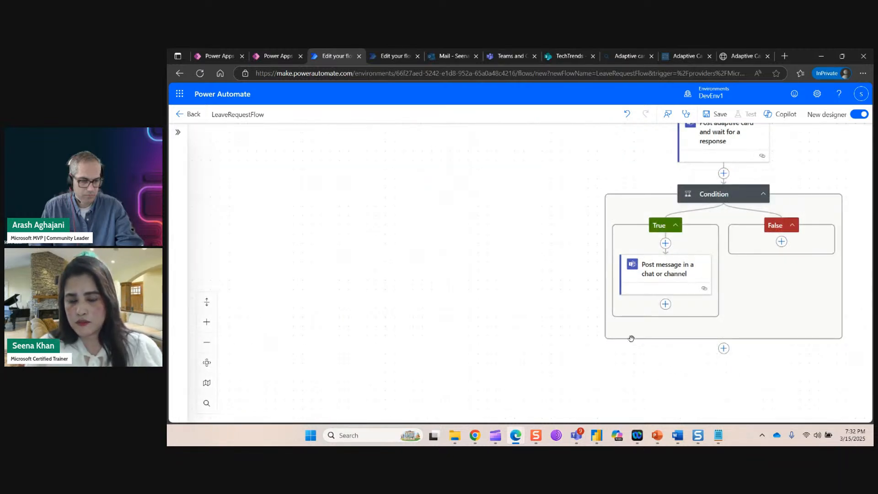
pyautogui.click(666, 304)
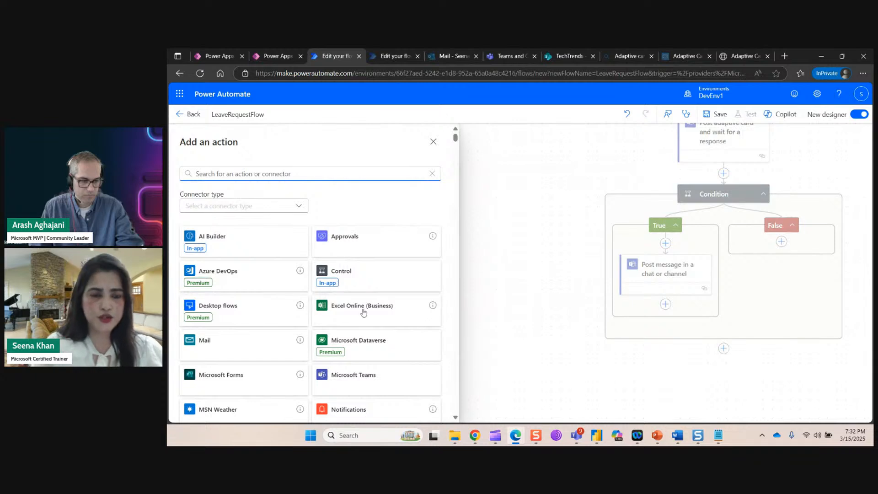
pyautogui.write('sharepoint')
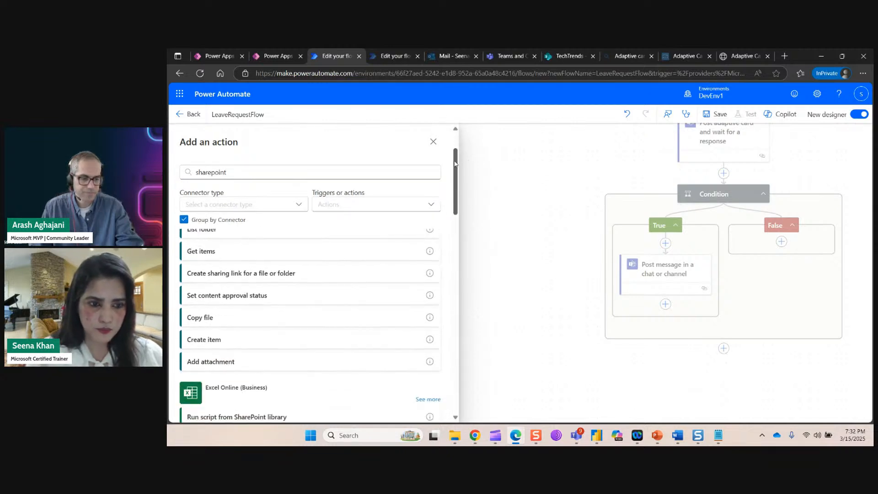
pyautogui.click(428, 256)
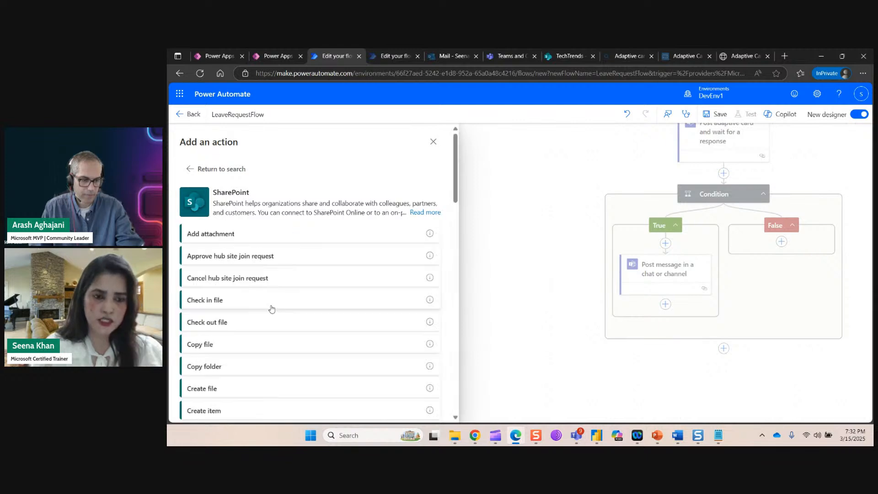
pyautogui.scroll(-5, 268, 337)
pyautogui.scroll(-15, 268, 339)
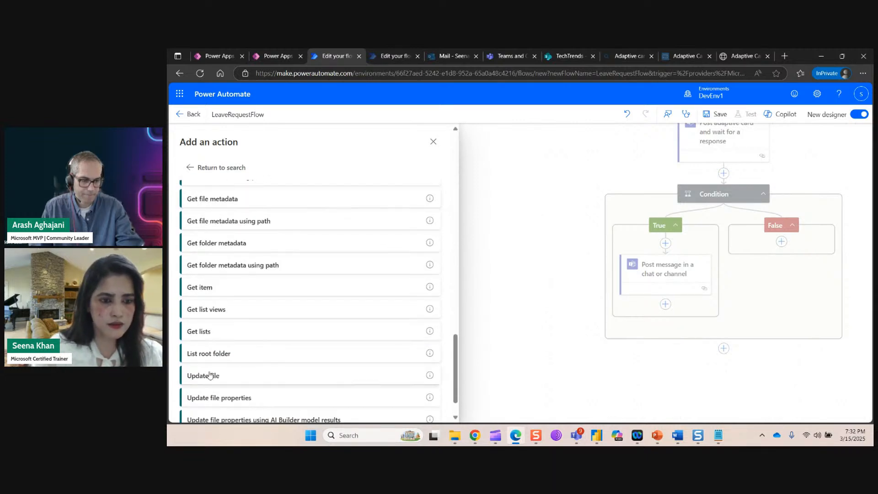
pyautogui.scroll(-2, 257, 352)
pyautogui.click(222, 405)
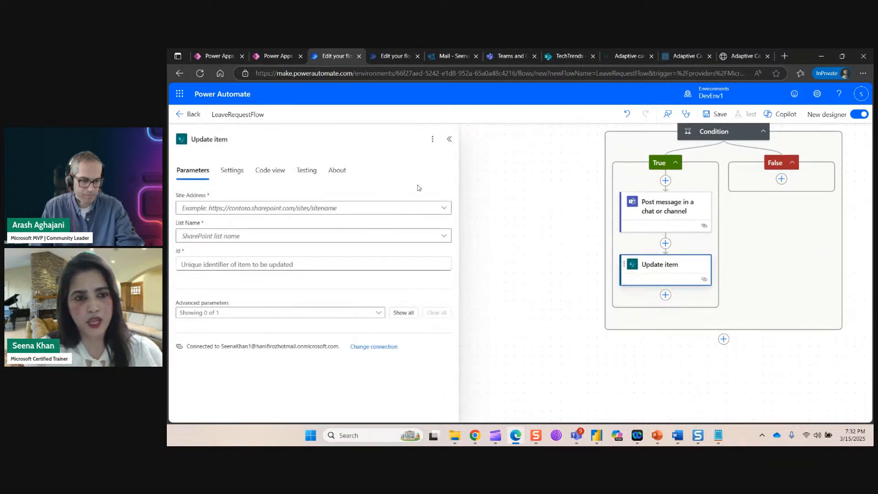
# Point Update item at the TechTrends site and LeaveRequestList, with Id set to the dynamic ID.
pyautogui.click(443, 209)
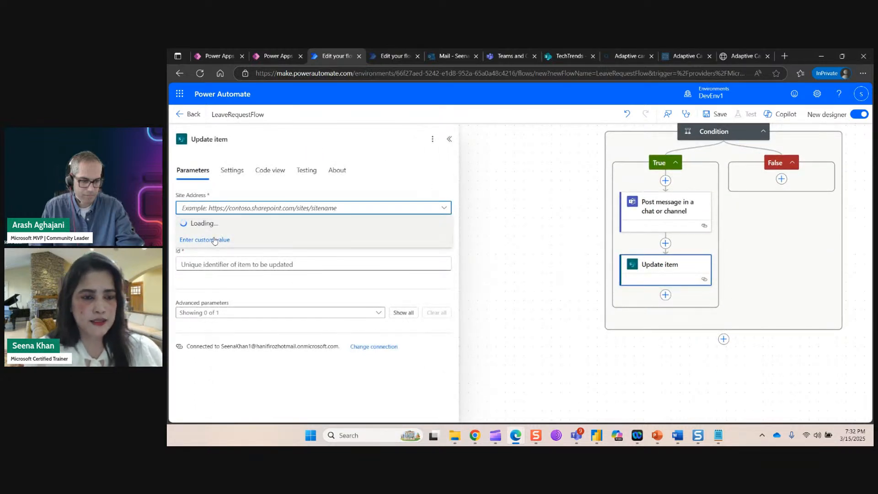
pyautogui.click(218, 255)
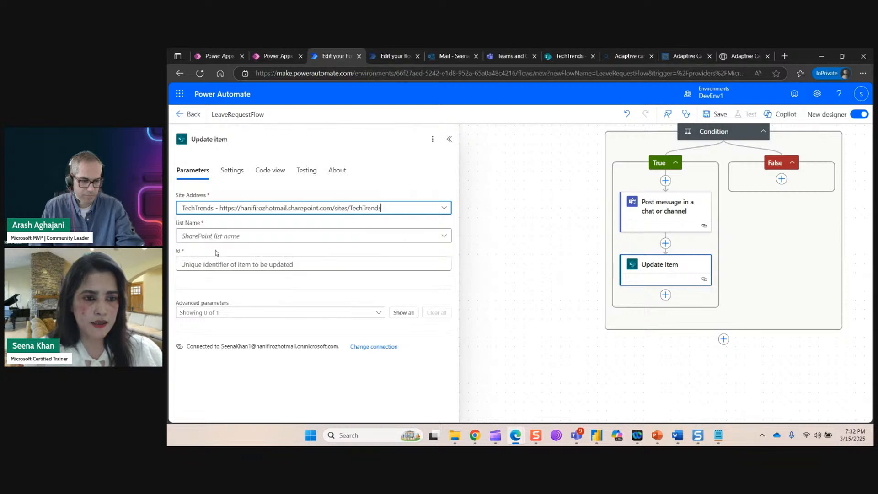
pyautogui.click(444, 236)
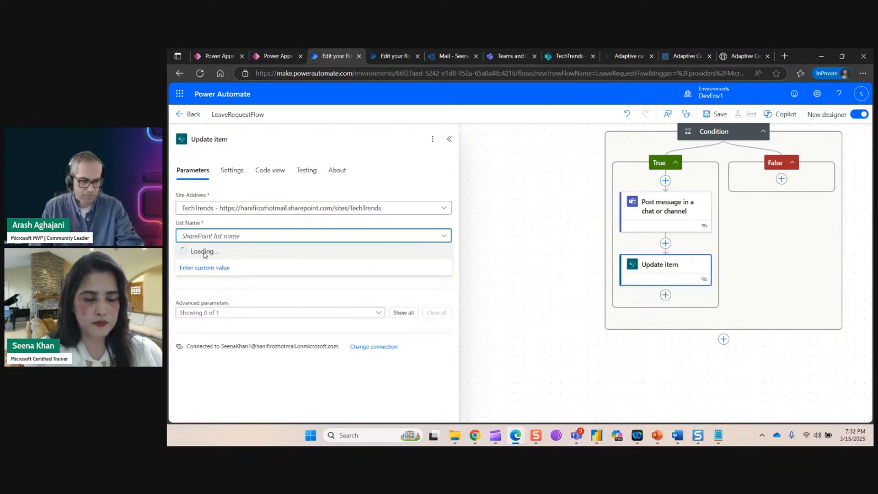
pyautogui.click(204, 252)
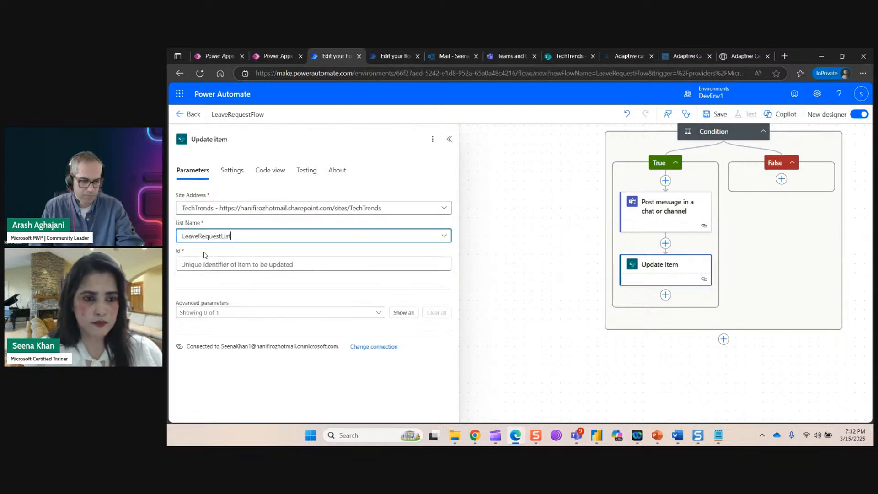
pyautogui.click(316, 260)
pyautogui.click(452, 257)
pyautogui.click(493, 366)
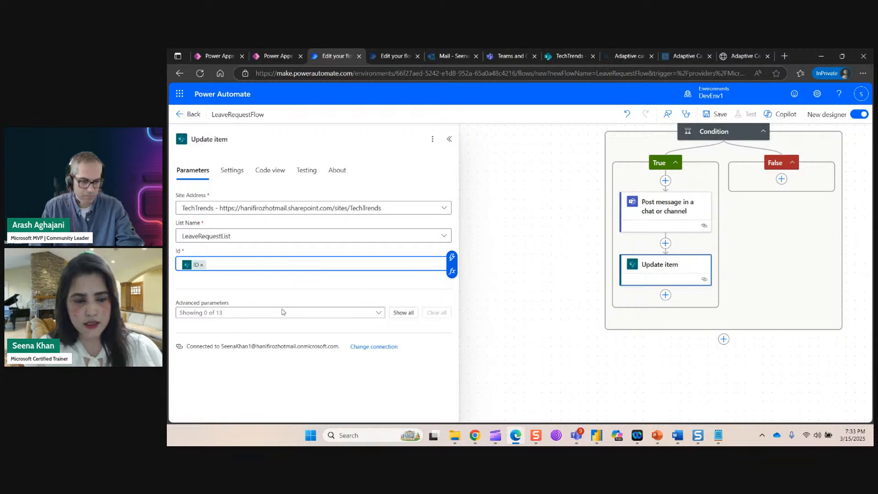
# Include the Status Value column and set it to Approved.
pyautogui.click(378, 313)
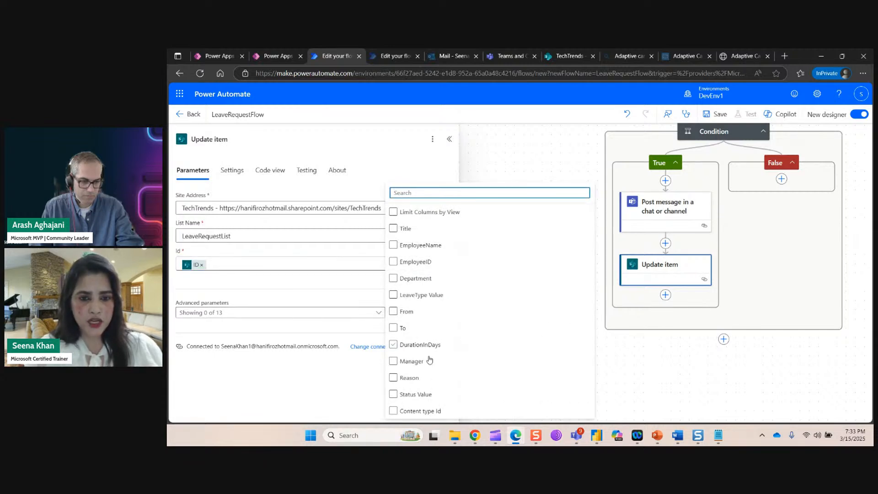
pyautogui.click(415, 395)
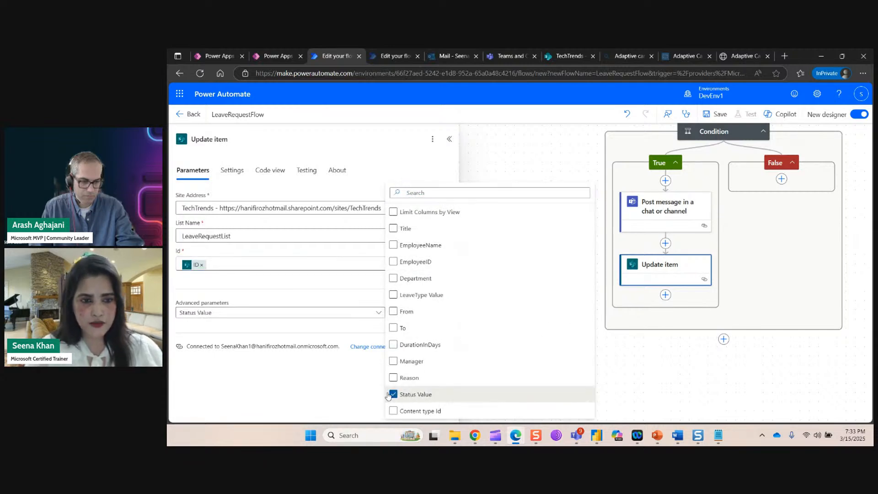
pyautogui.click(338, 364)
pyautogui.click(427, 346)
pyautogui.click(231, 361)
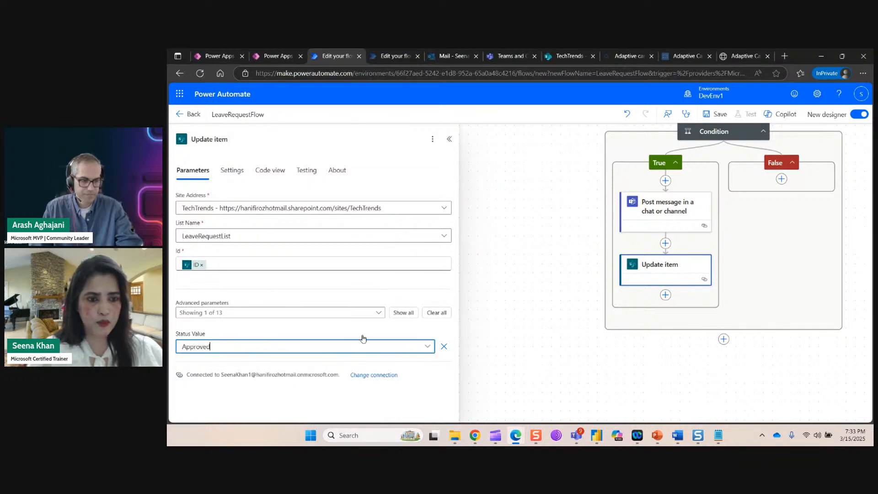
pyautogui.click(484, 331)
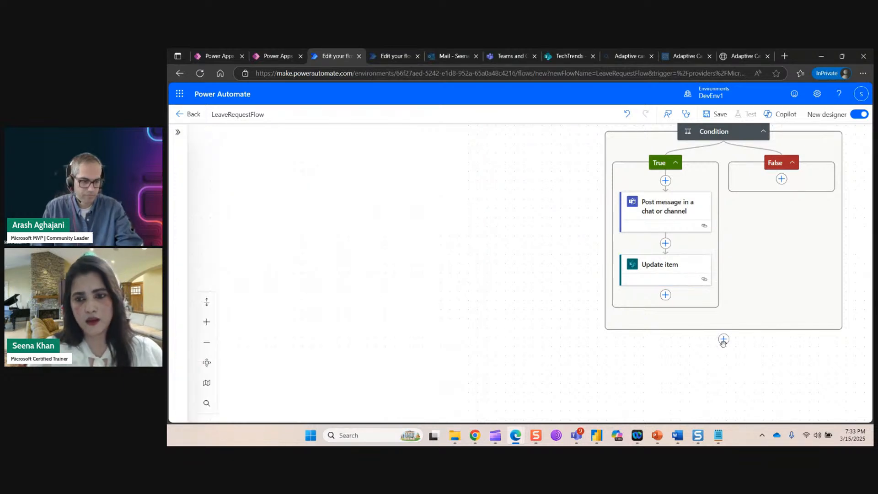
pyautogui.click(781, 179)
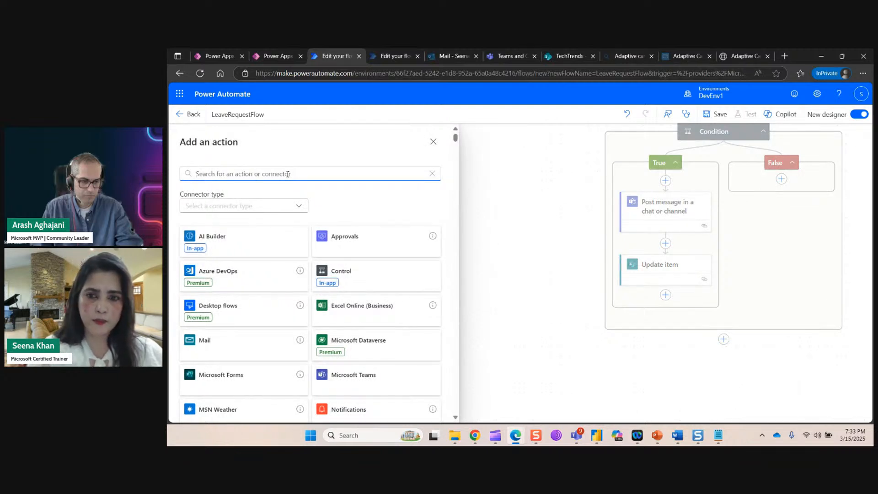
# Under False, add a Teams channel post to Default Directory's General channel with EmployeeName in the message.
pyautogui.write('post')
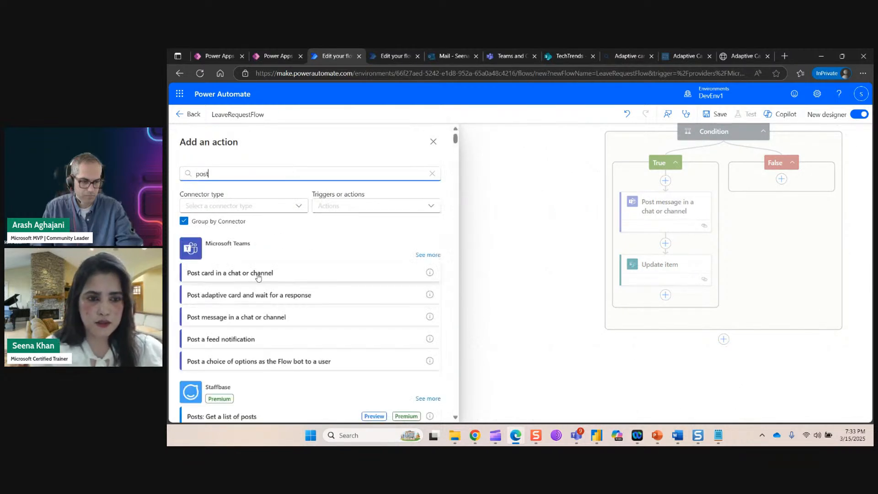
pyautogui.click(273, 318)
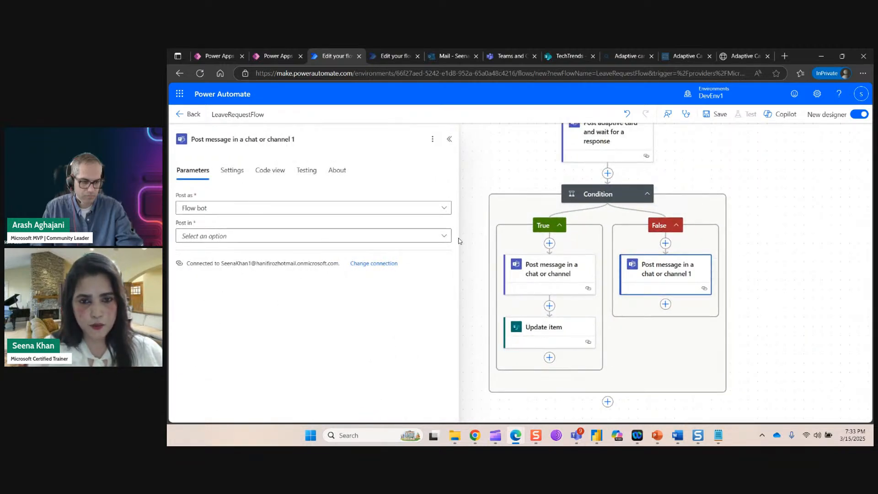
pyautogui.click(444, 236)
pyautogui.click(217, 253)
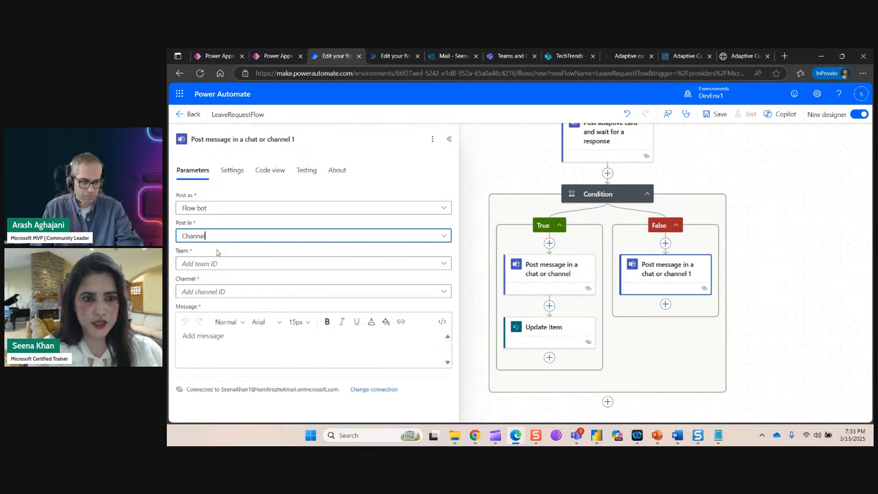
pyautogui.click(444, 265)
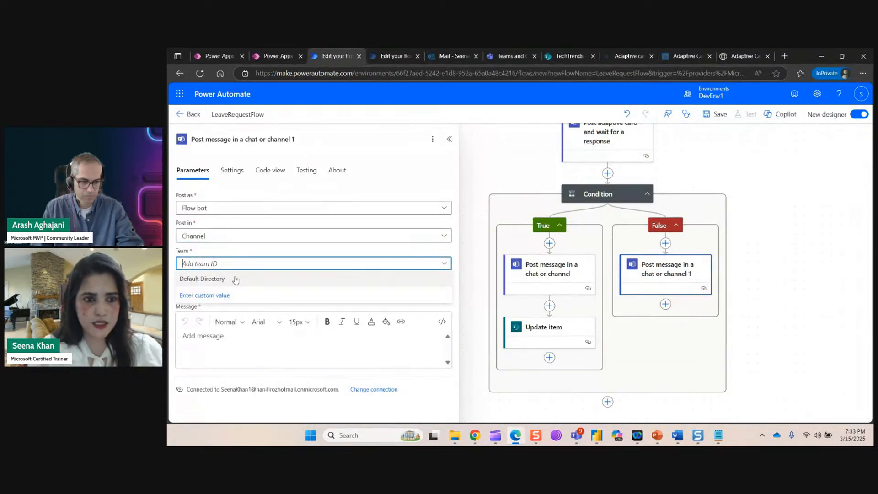
pyautogui.click(230, 279)
pyautogui.click(444, 291)
pyautogui.click(191, 304)
pyautogui.click(219, 343)
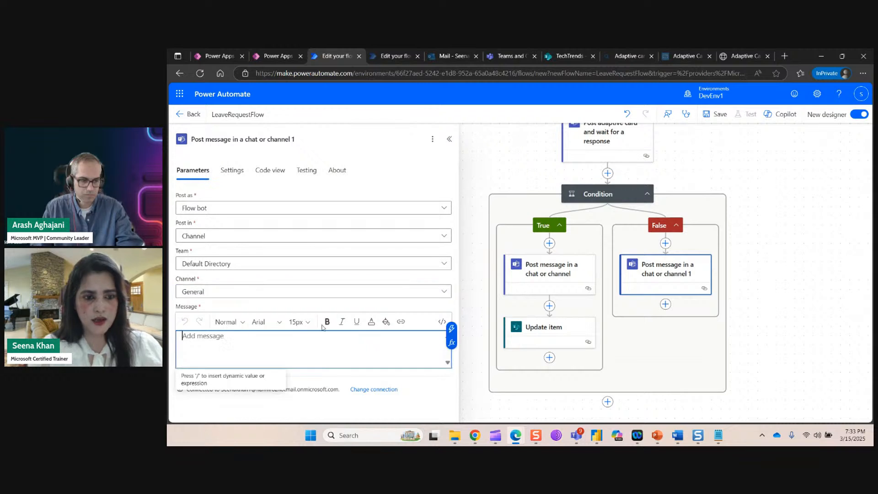
pyautogui.click(454, 328)
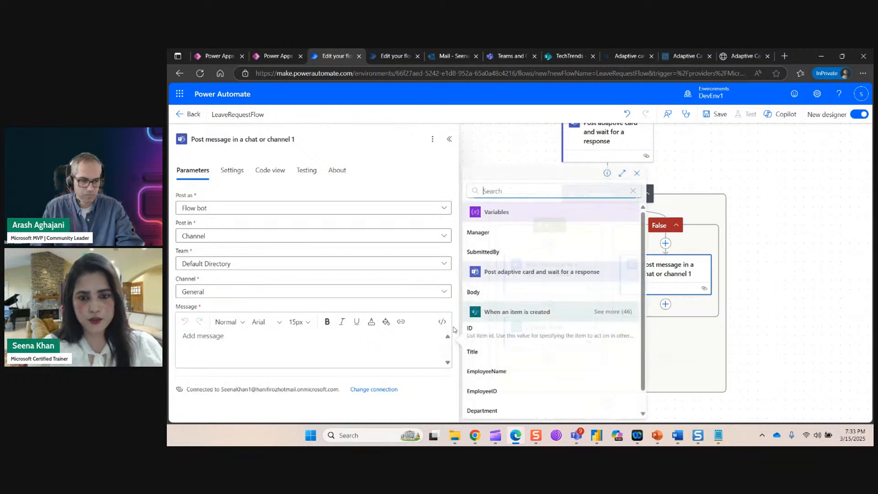
pyautogui.click(487, 371)
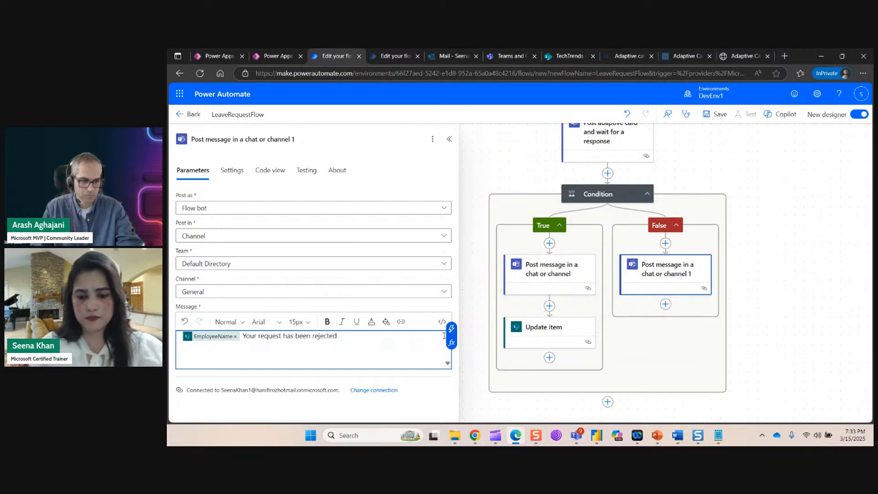
pyautogui.click(769, 327)
# Add a SharePoint Update item action to the False branch.
pyautogui.click(665, 304)
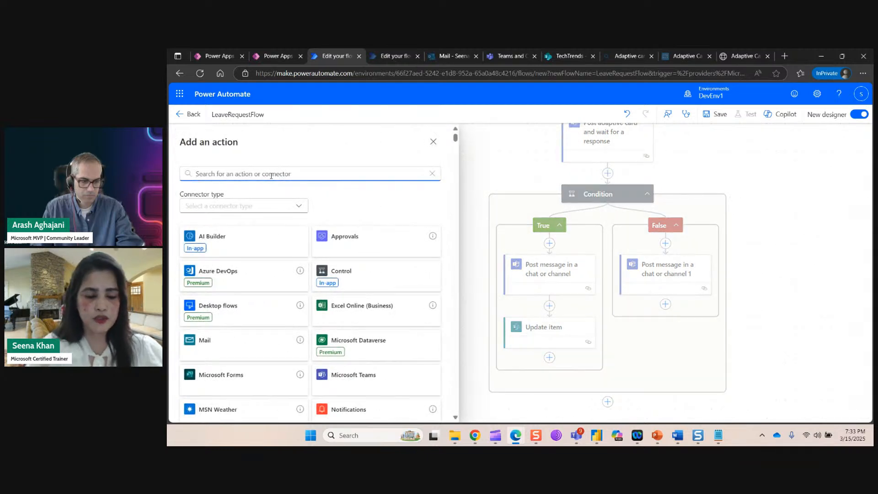
pyautogui.write('sharepoint')
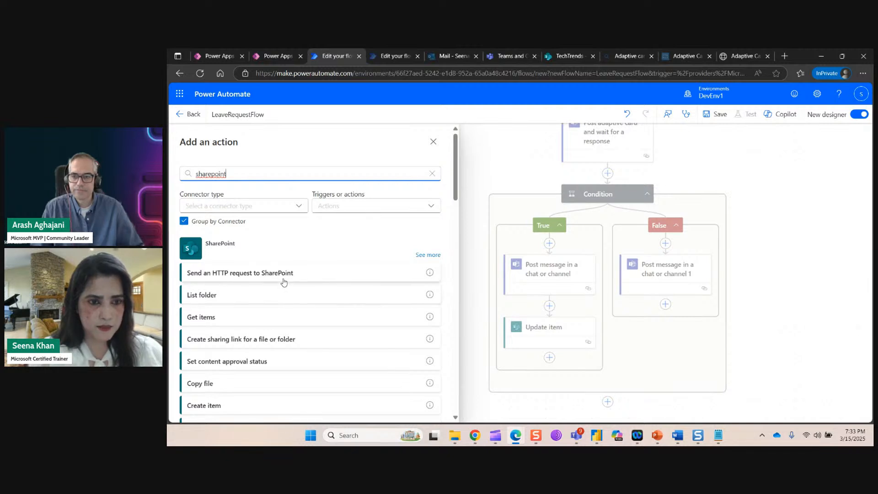
pyautogui.scroll(-4, 284, 286)
pyautogui.scroll(4, 294, 300)
pyautogui.click(427, 256)
pyautogui.scroll(-10, 310, 292)
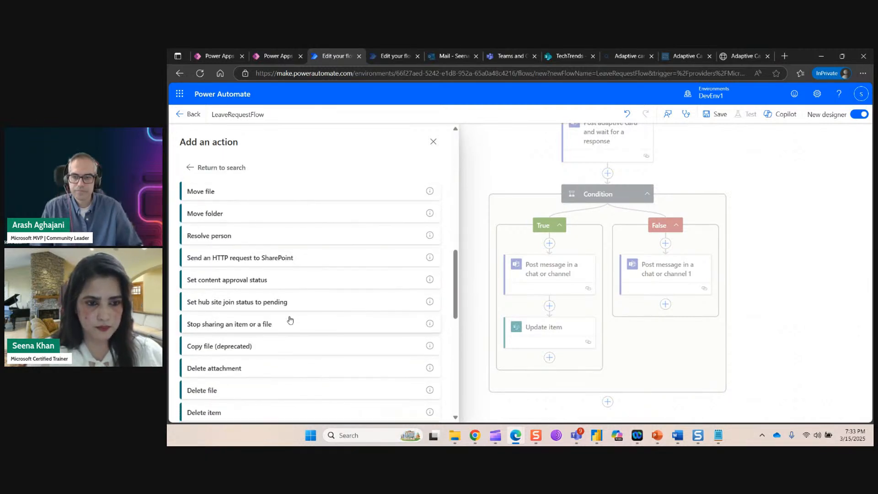
pyautogui.scroll(-1, 272, 351)
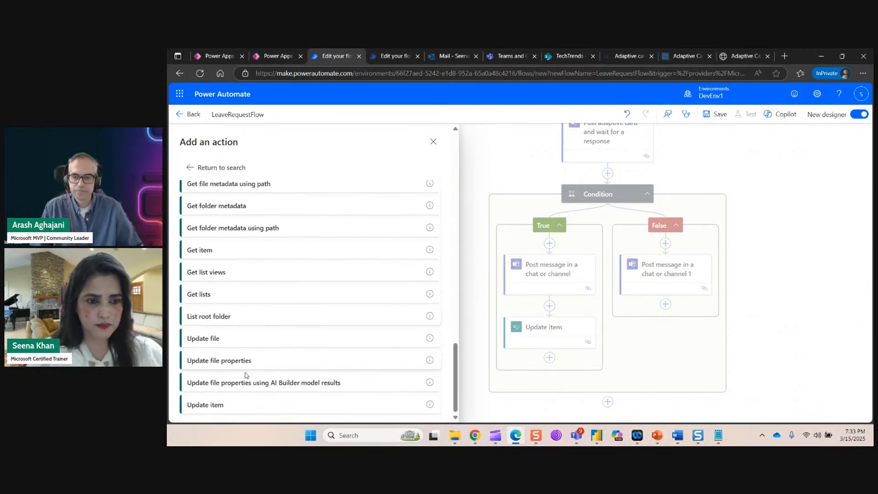
pyautogui.click(216, 406)
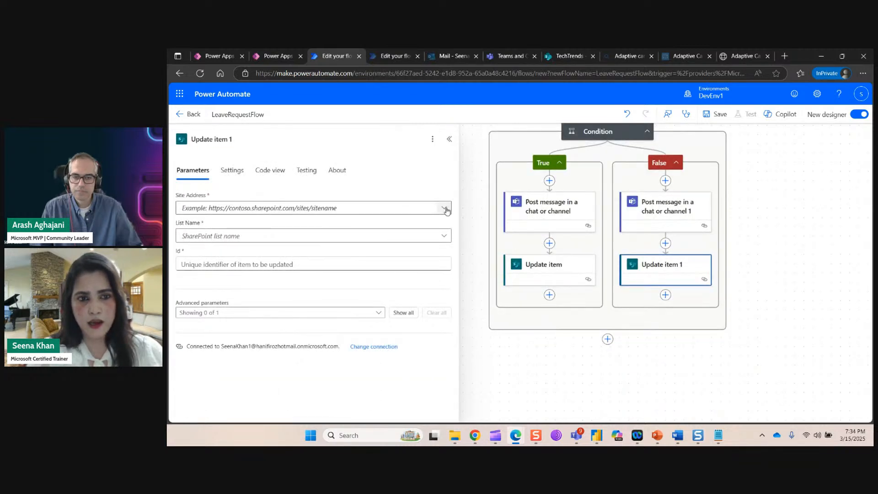
# Set Update item 1 to the TechTrends site and LeaveRequestList, with Id set to the dynamic ID.
pyautogui.click(220, 259)
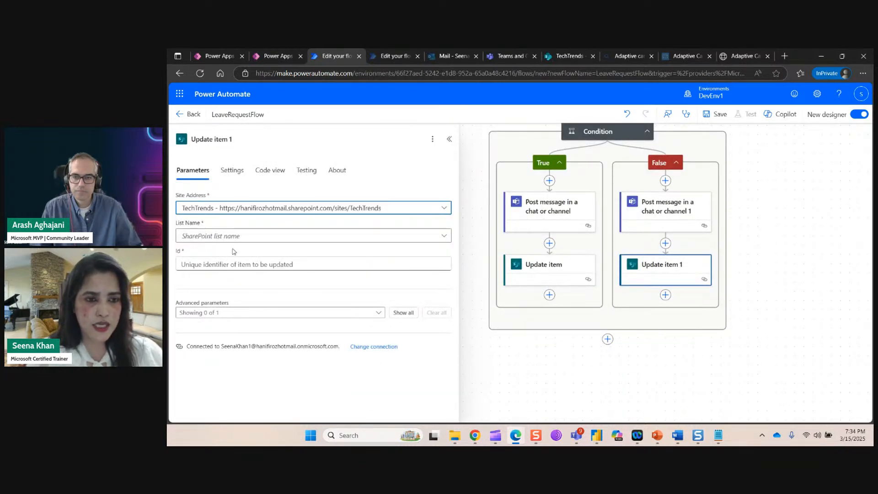
pyautogui.click(444, 236)
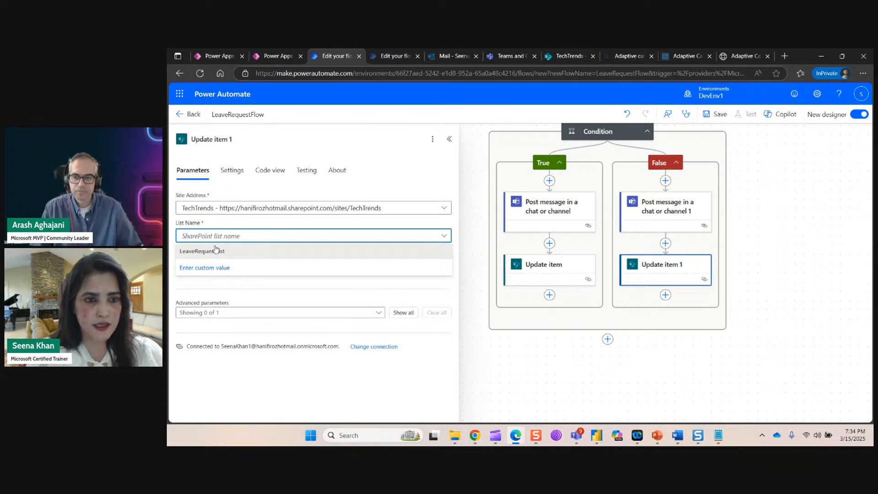
pyautogui.click(213, 250)
pyautogui.click(407, 264)
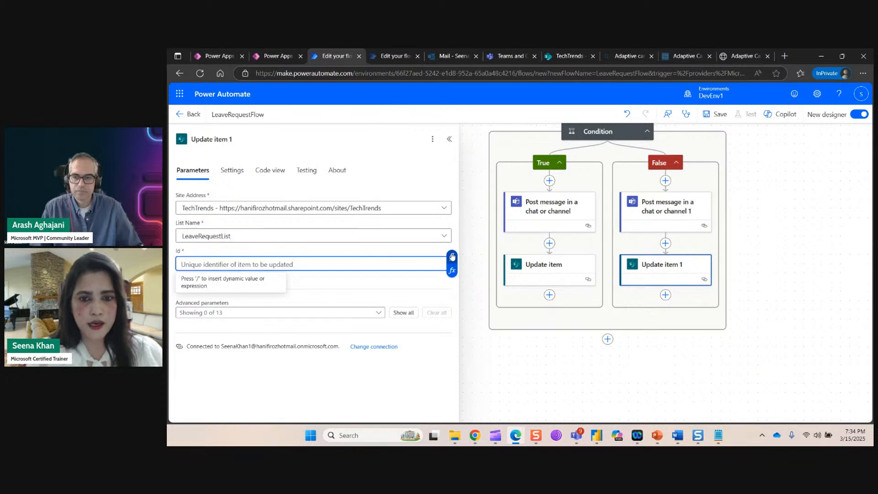
pyautogui.click(452, 257)
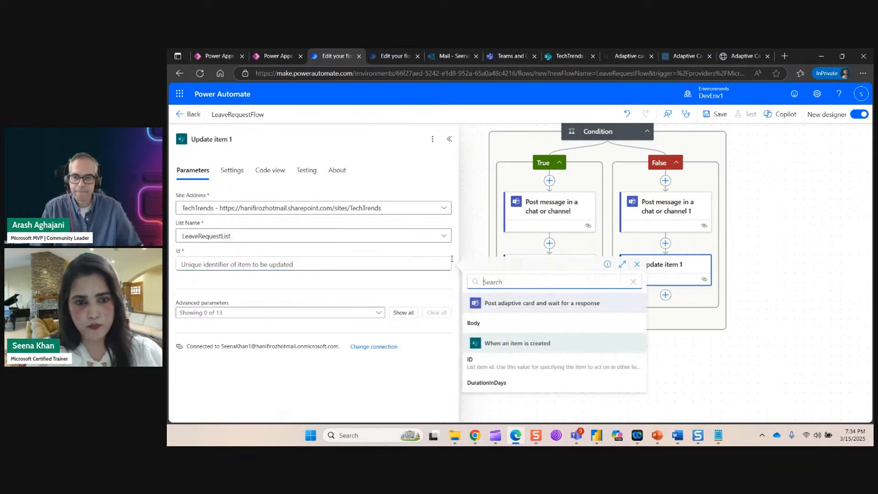
pyautogui.click(491, 365)
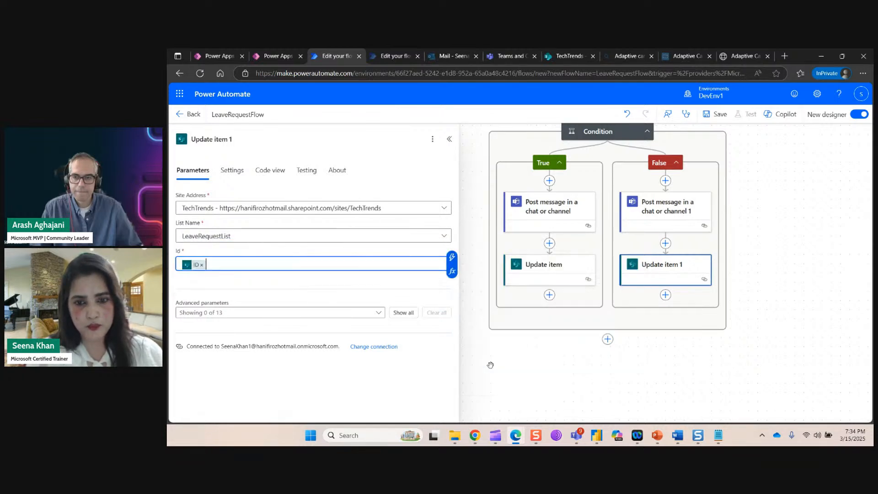
# Include the Status Value column and set it to Rejected.
pyautogui.click(378, 312)
pyautogui.click(415, 395)
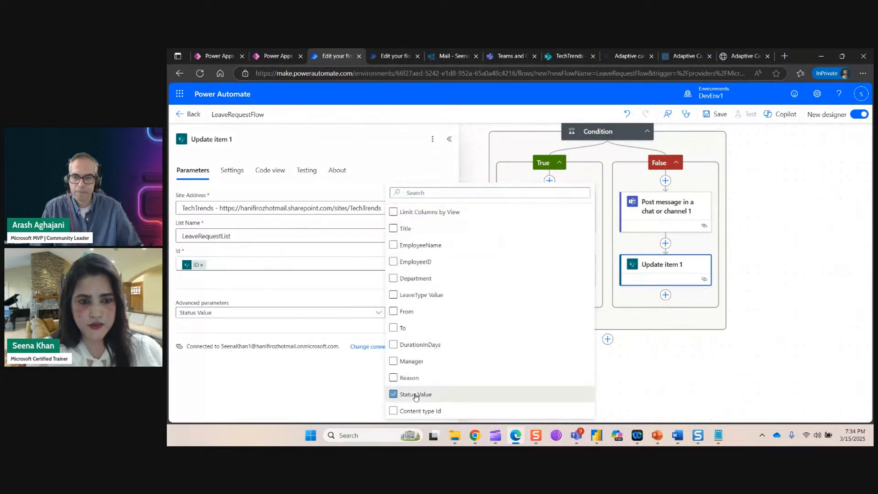
pyautogui.click(293, 371)
pyautogui.click(428, 347)
pyautogui.click(229, 378)
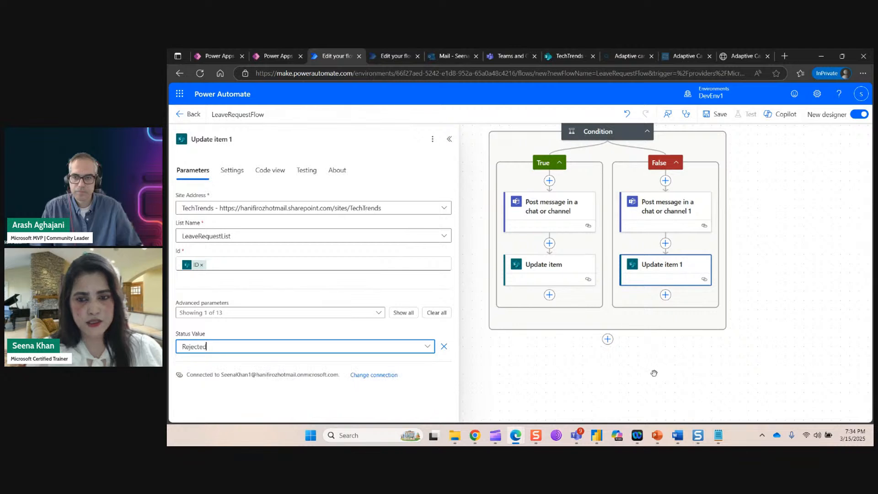
pyautogui.click(685, 373)
pyautogui.scroll(10, 802, 337)
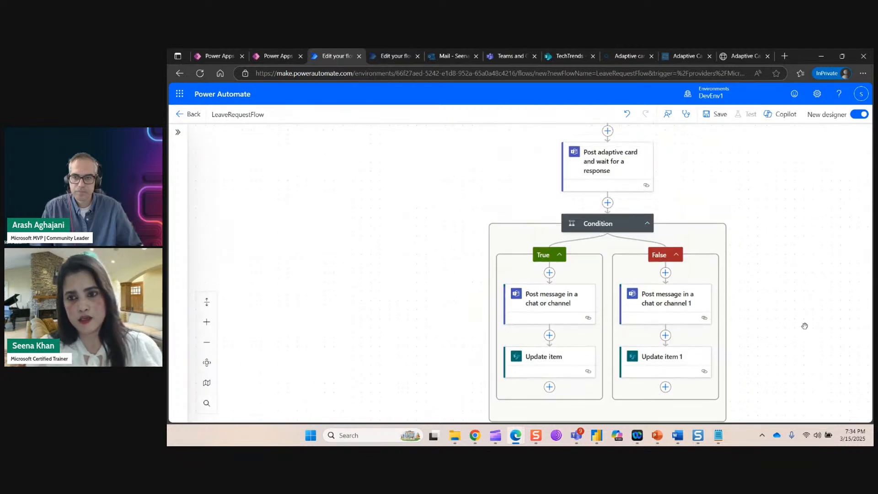
# Save LeaveRequestFlow until it reports ready, then switch to the Leave Request Form app in Power Apps.
pyautogui.scroll(-5, 806, 316)
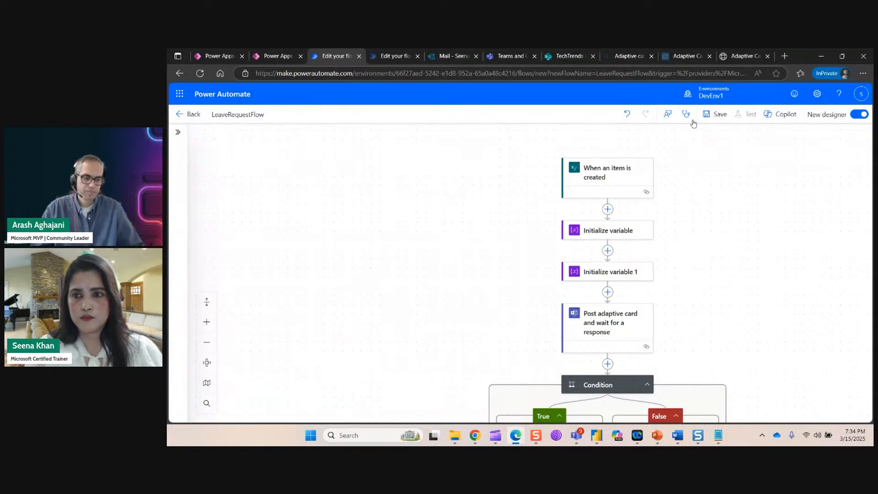
pyautogui.click(716, 116)
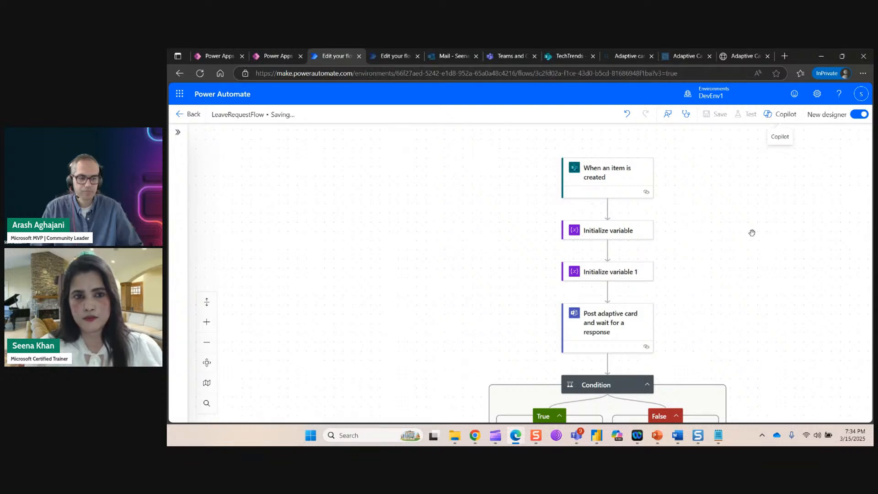
pyautogui.scroll(-3, 416, 239)
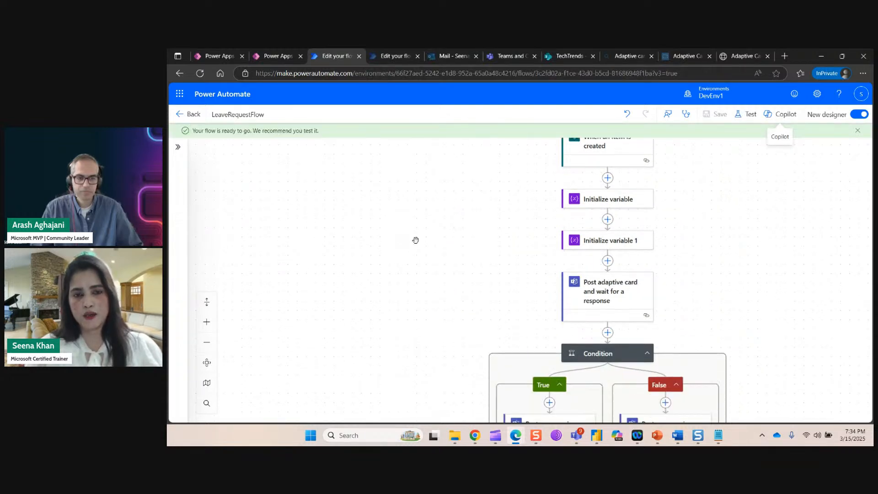
pyautogui.scroll(-2, 415, 240)
pyautogui.scroll(4, 416, 240)
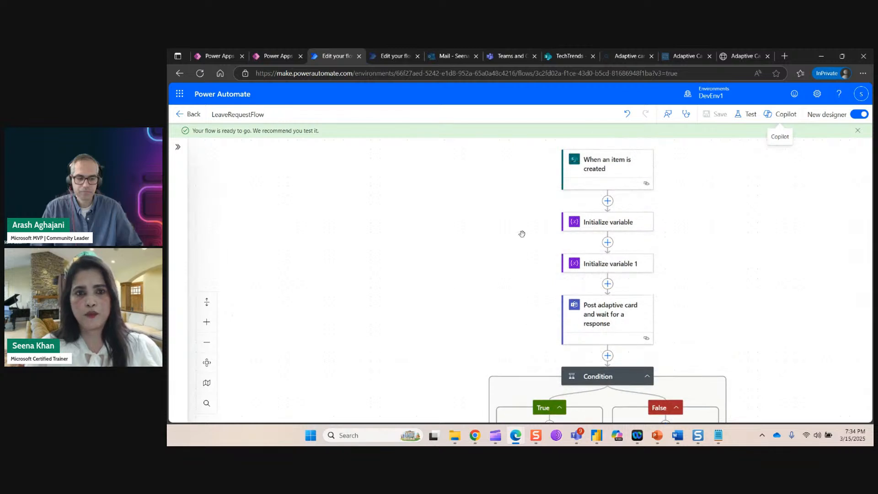
pyautogui.click(266, 56)
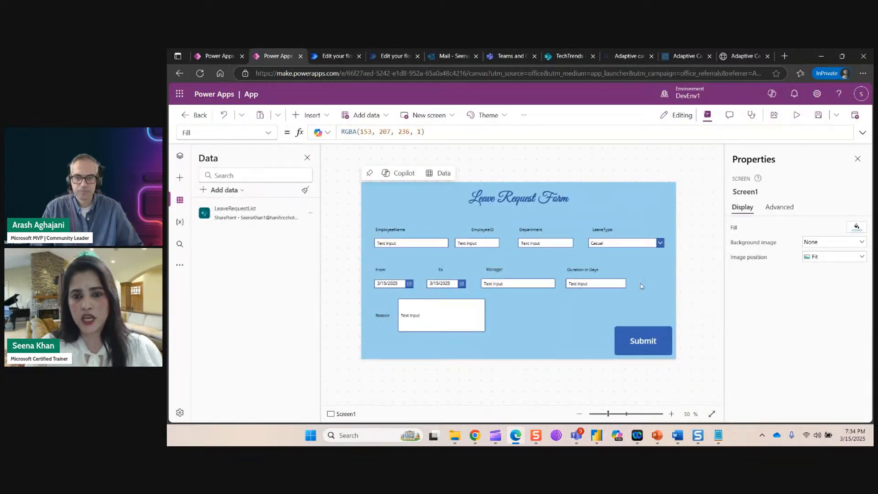
# Save the canvas app as LeaveReqApp1, replacing the default name 'App'.
pyautogui.click(818, 114)
pyautogui.click(492, 269)
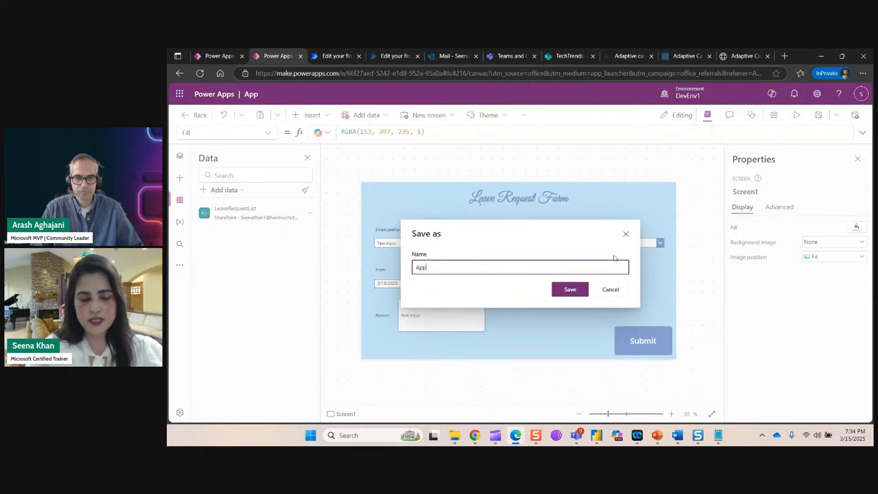
pyautogui.press('BackSpace')
pyautogui.press('BackSpace')
pyautogui.press('BackSpace')
pyautogui.write('LeaveReq')
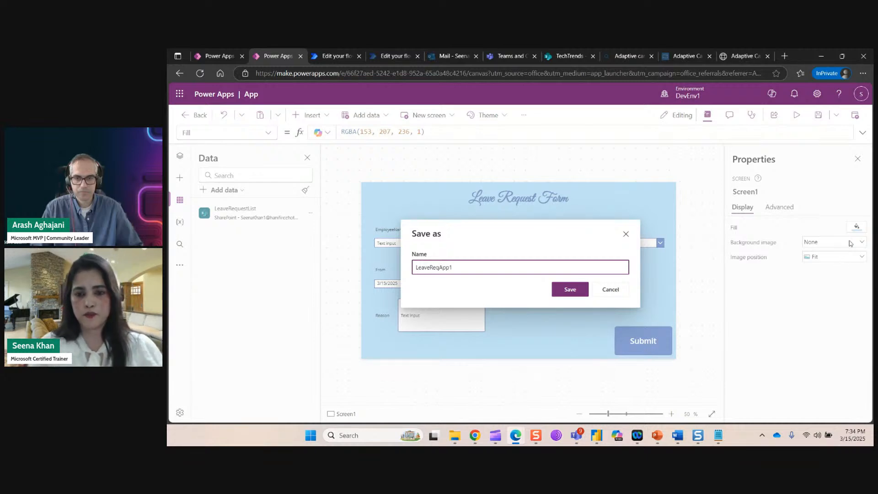
pyautogui.click(571, 287)
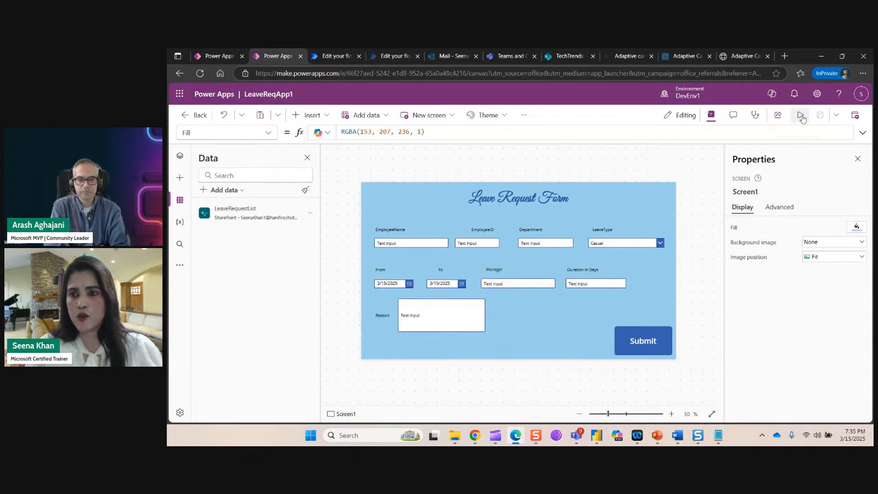
# Preview the app and enter the employee's name, employee ID, department IT and leave type Casual.
pyautogui.click(800, 115)
pyautogui.click(347, 223)
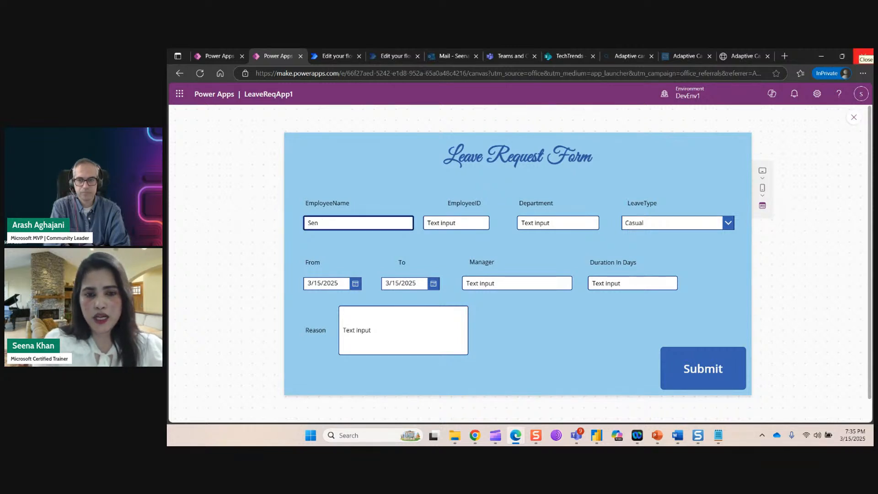
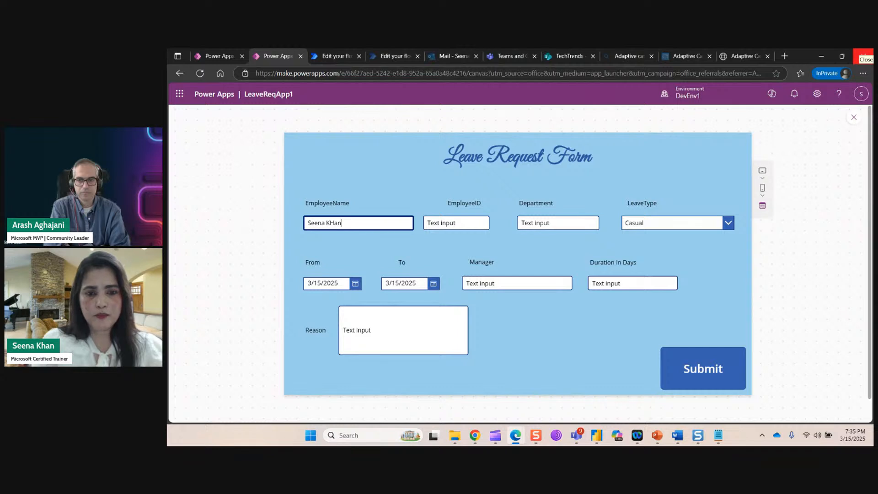
pyautogui.click(425, 223)
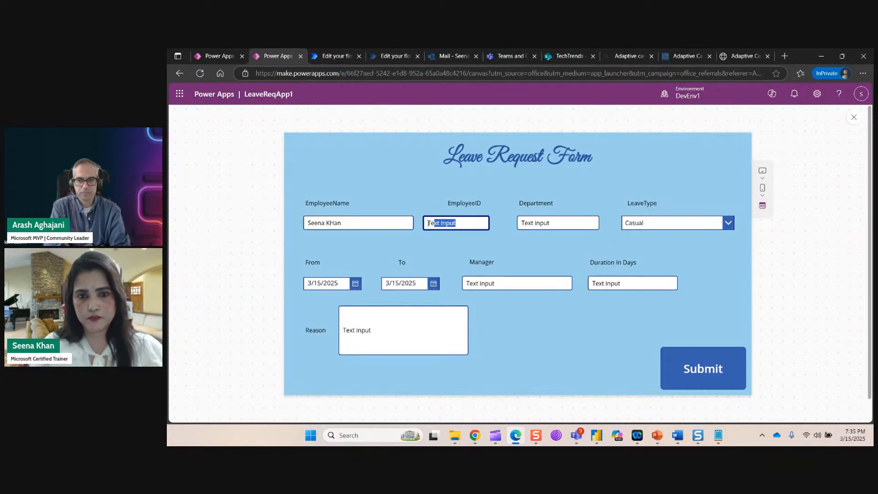
pyautogui.write('AS1')
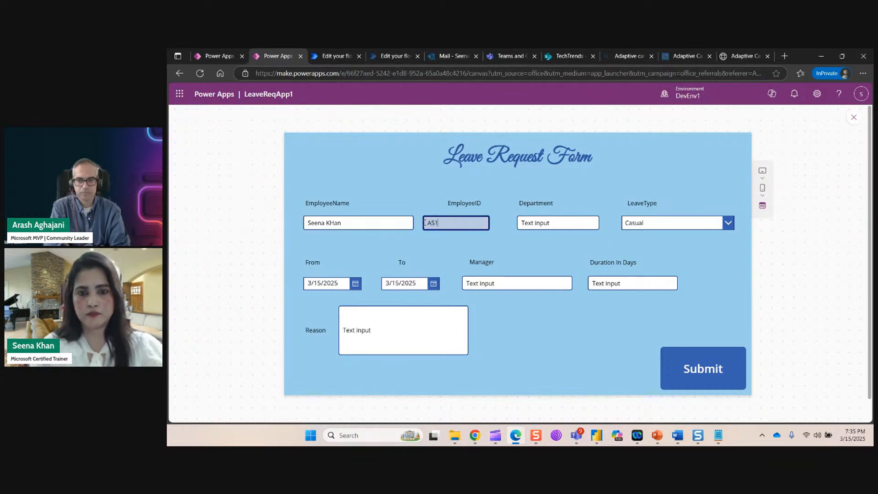
pyautogui.click(531, 223)
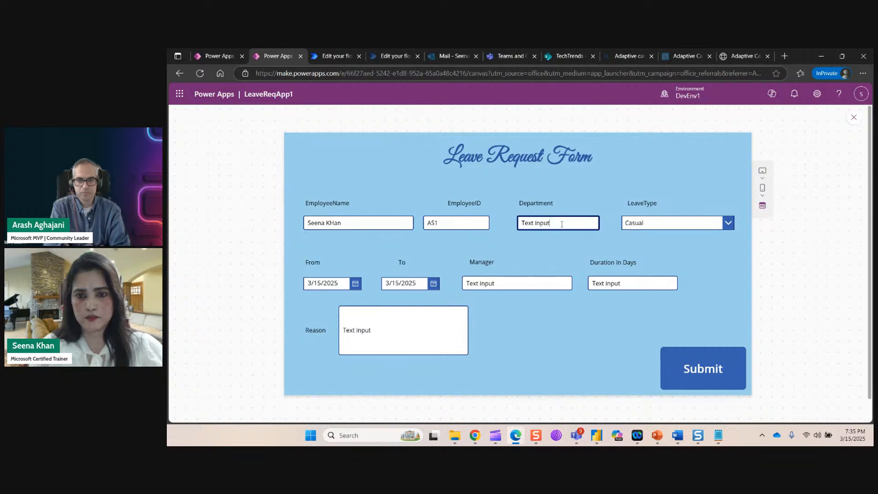
pyautogui.write('IT')
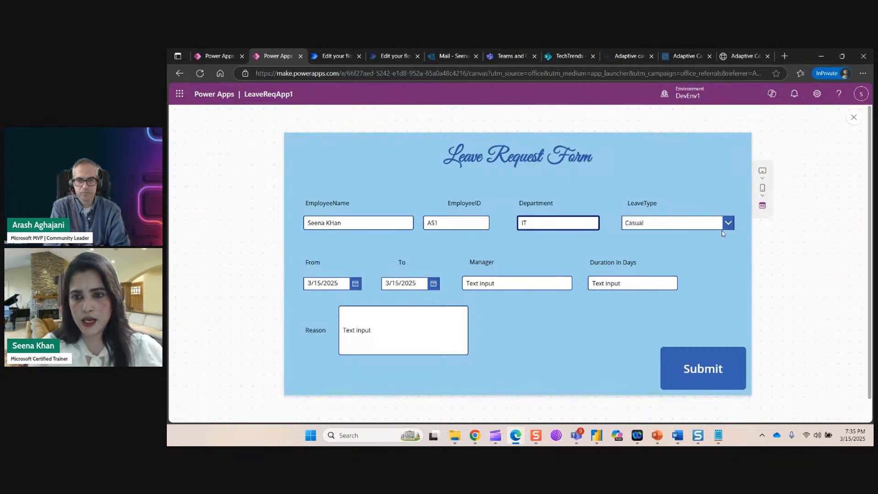
pyautogui.click(655, 229)
pyautogui.click(654, 241)
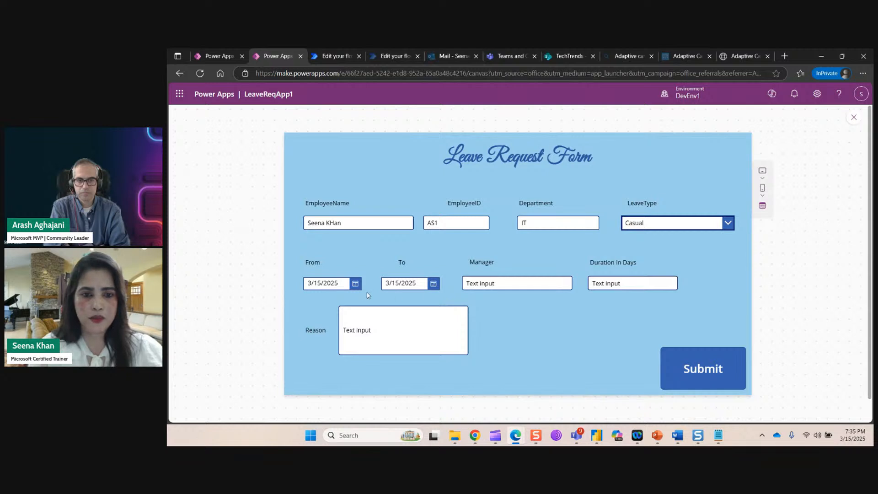
# Pick March 24 as the From date and March 25 as the To date.
pyautogui.click(356, 285)
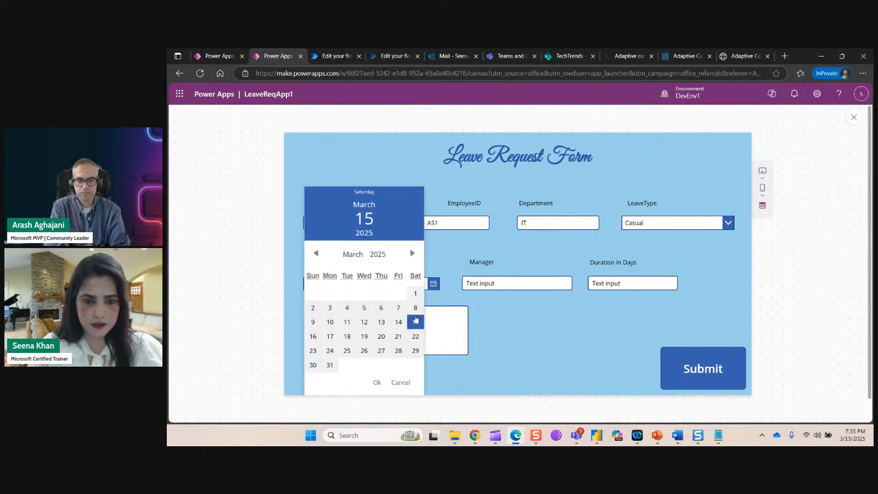
pyautogui.click(330, 351)
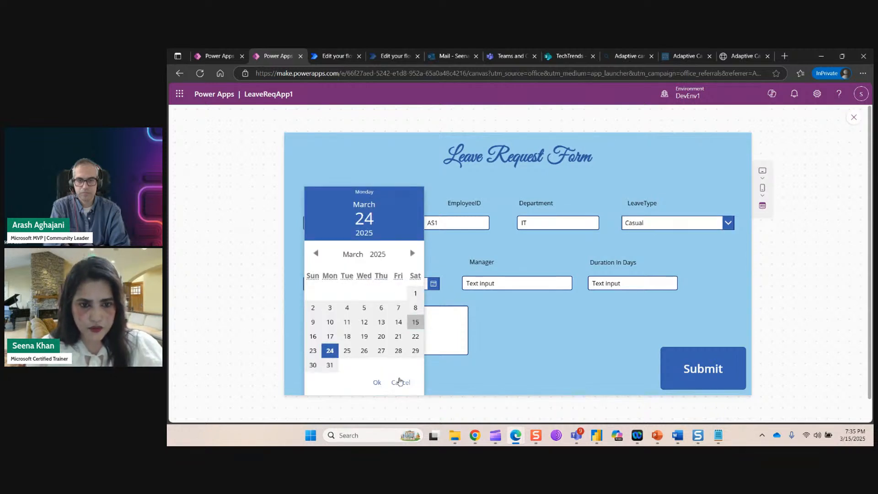
pyautogui.click(379, 383)
pyautogui.click(433, 284)
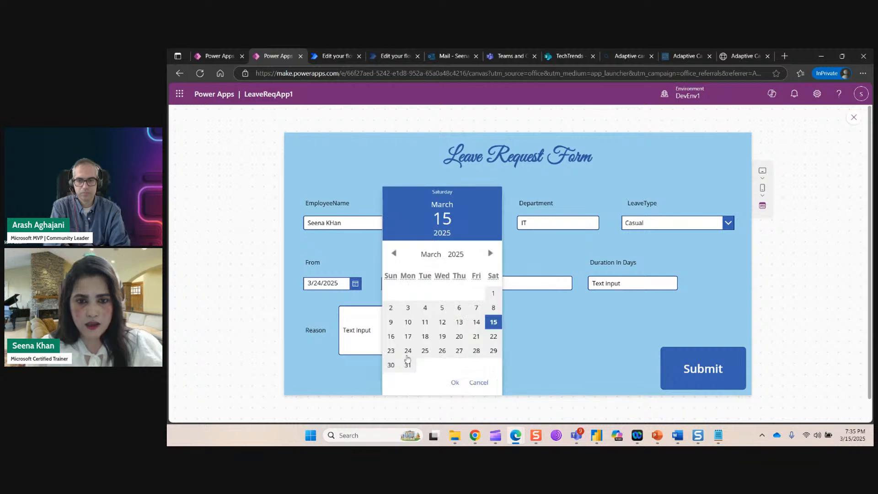
pyautogui.click(424, 351)
pyautogui.click(455, 382)
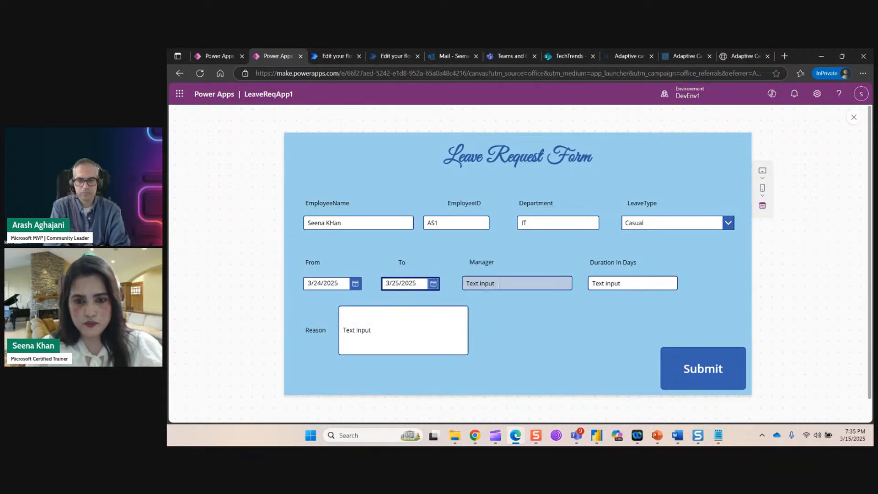
# Enter the manager's name, duration 2 and reason 'Family get together', then submit the request.
pyautogui.click(477, 283)
pyautogui.hotkey('ctrl', 'a')
pyautogui.write('Ars')
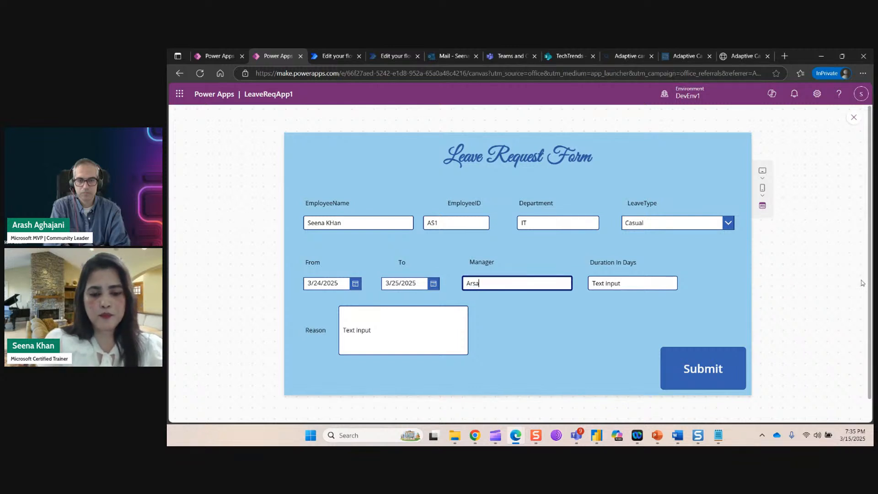
pyautogui.write('alan')
pyautogui.click(653, 283)
pyautogui.hotkey('ctrl', 'a')
pyautogui.write('2')
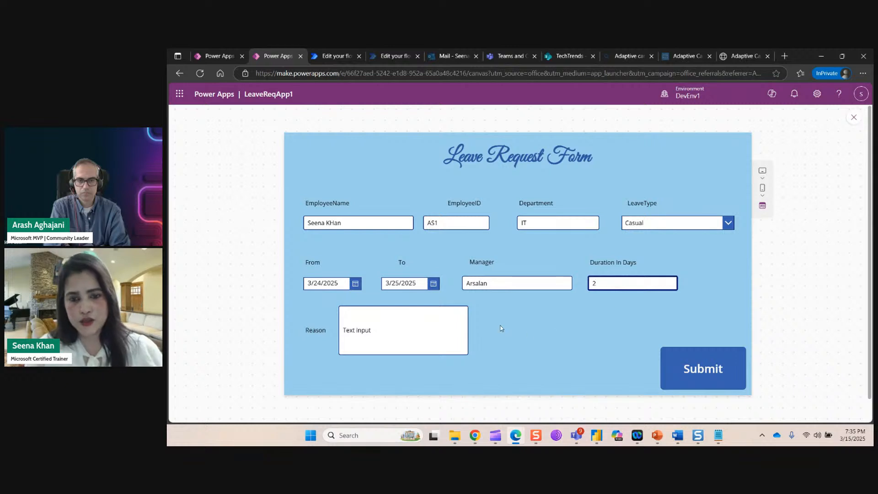
pyautogui.moveTo(372, 330); pyautogui.dragTo(344, 330)
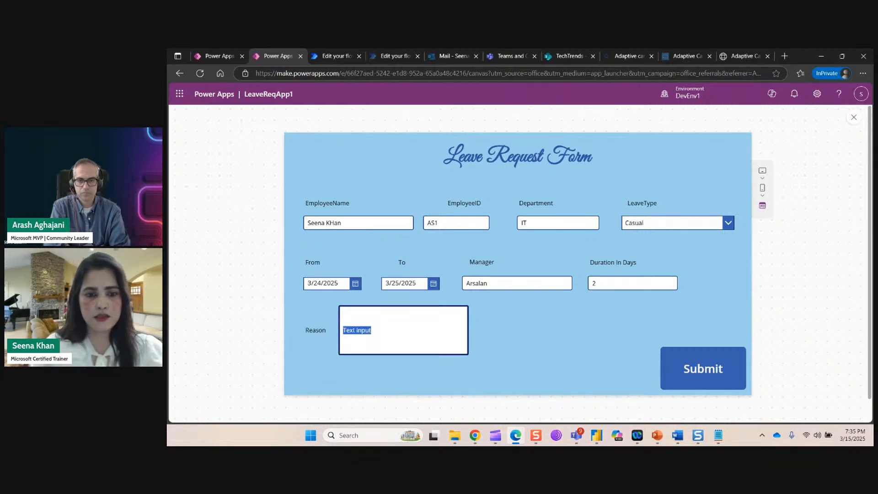
pyautogui.write('Fa')
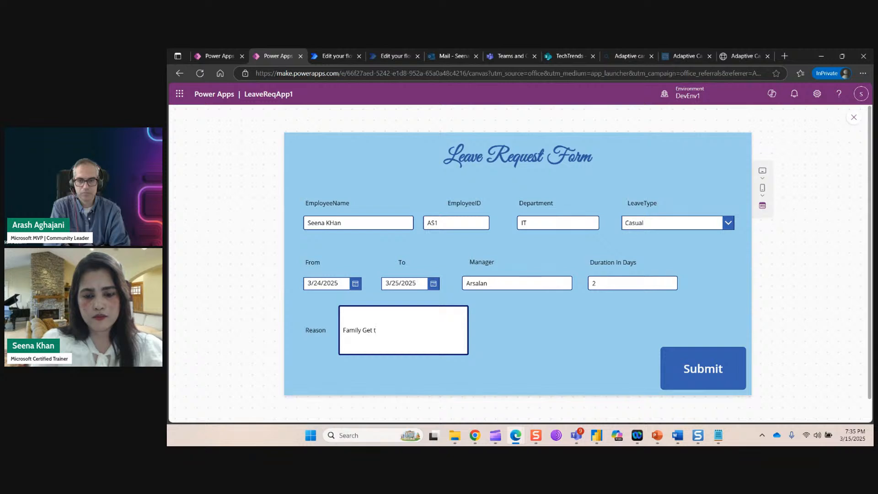
pyautogui.write('mily g')
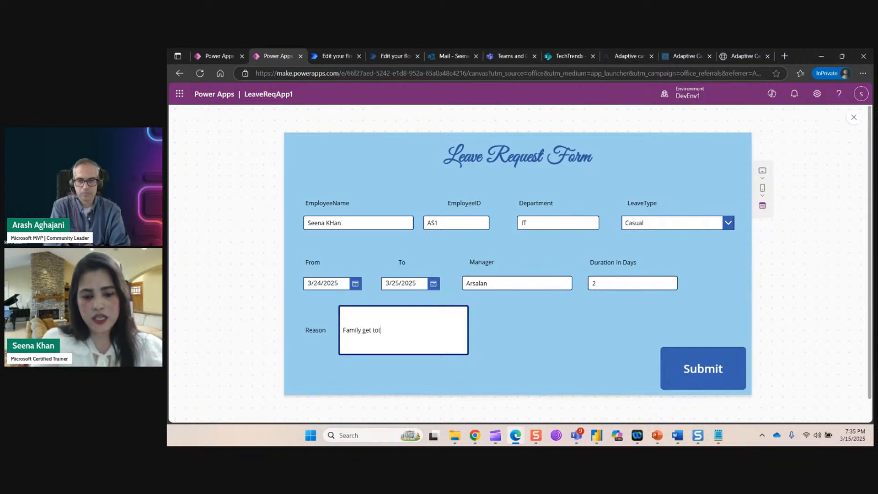
pyautogui.write('et together')
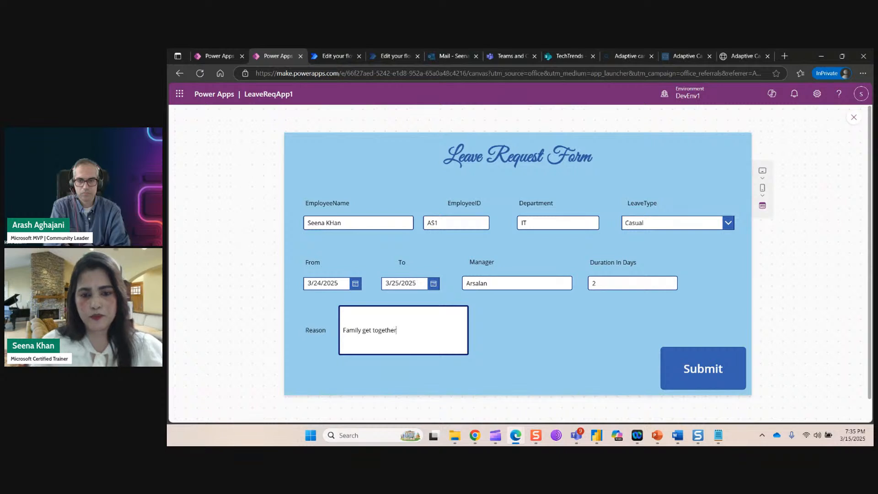
pyautogui.click(697, 372)
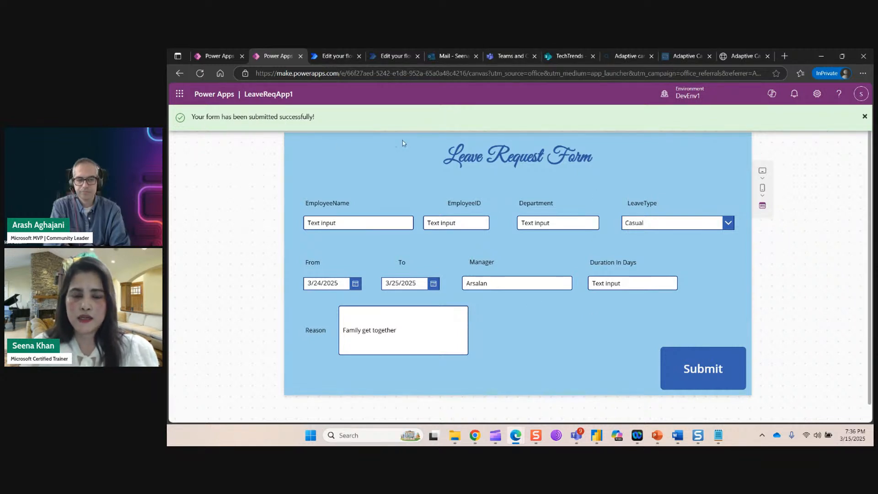
# Scroll through the Teams General channel posts, then bring up the TechTrends LeaveRequestList.
pyautogui.click(507, 56)
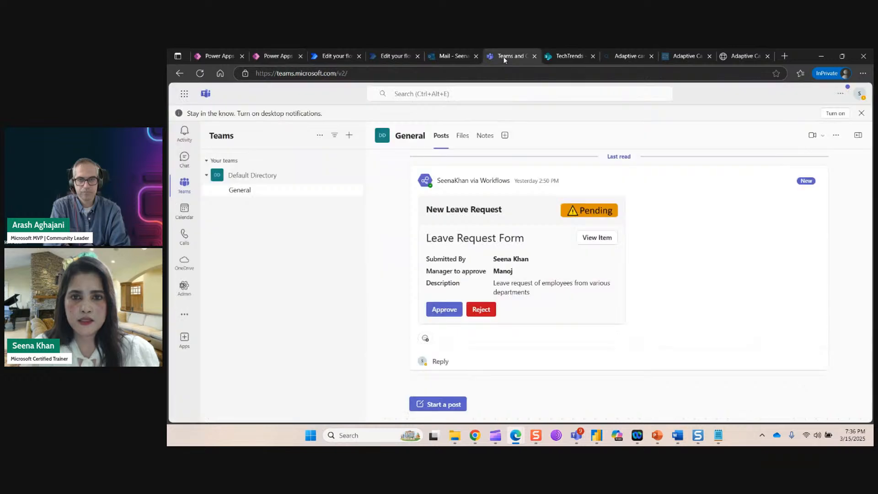
pyautogui.scroll(-4, 703, 298)
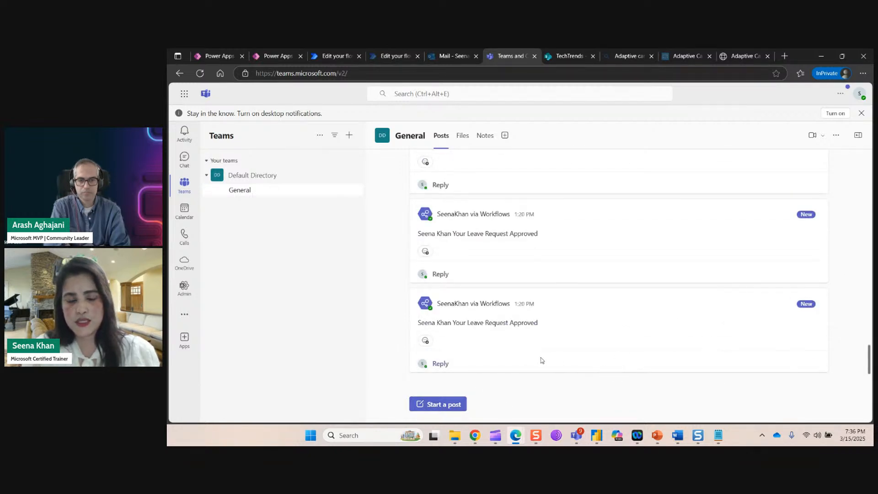
pyautogui.moveTo(332, 57)
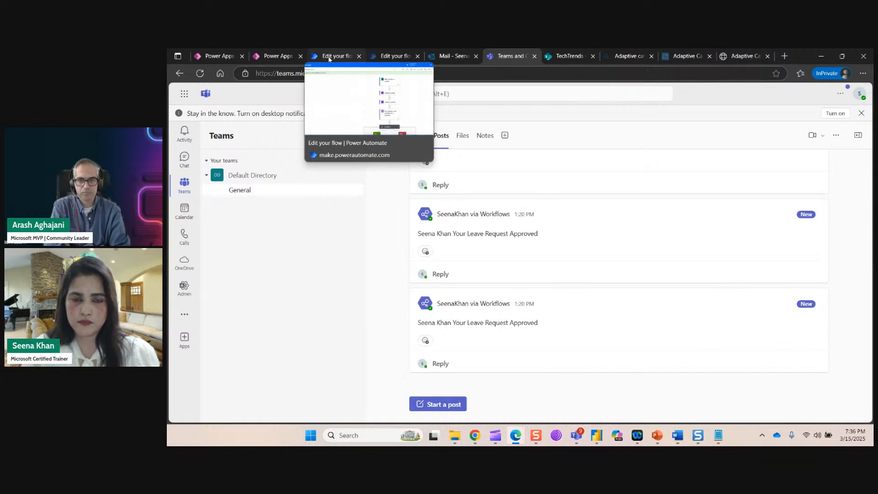
pyautogui.click(558, 57)
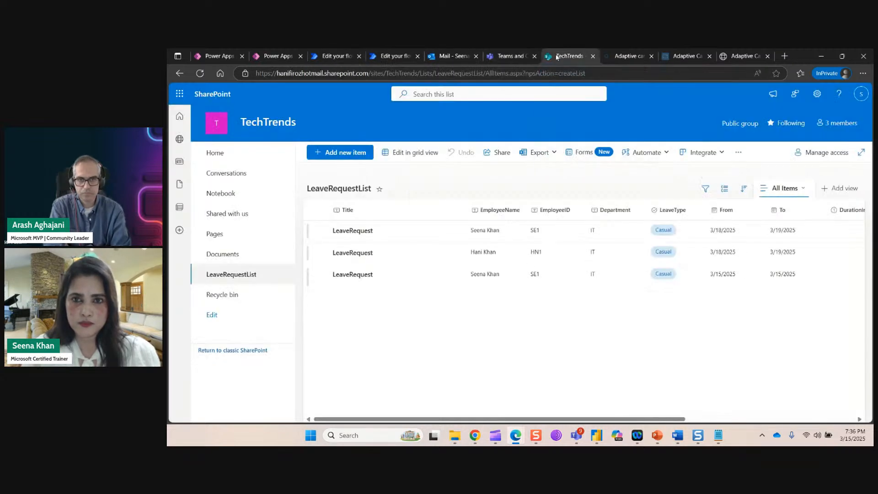
# Reload LeaveRequestList to show the new 3/24–3/25/2025 Casual item, then return to Teams.
pyautogui.click(200, 73)
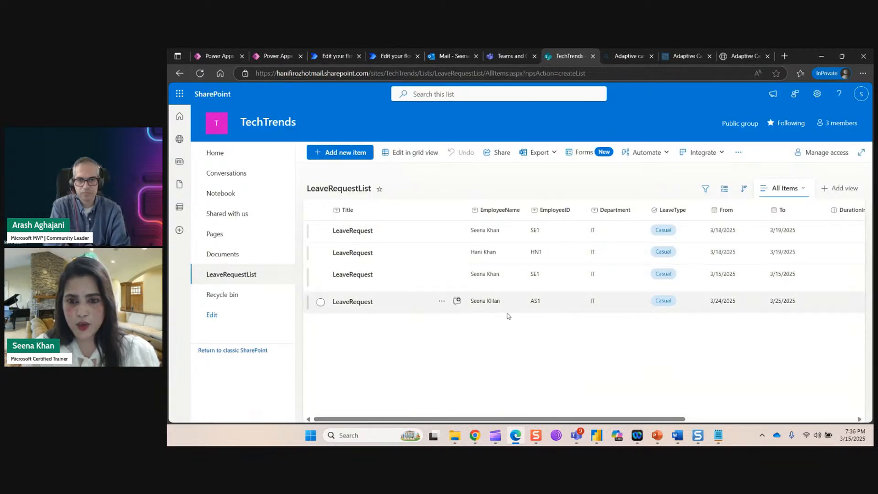
pyautogui.moveTo(678, 419)
pyautogui.mouseDown()
pyautogui.moveTo(856, 411)
pyautogui.moveTo(667, 419)
pyautogui.mouseUp()
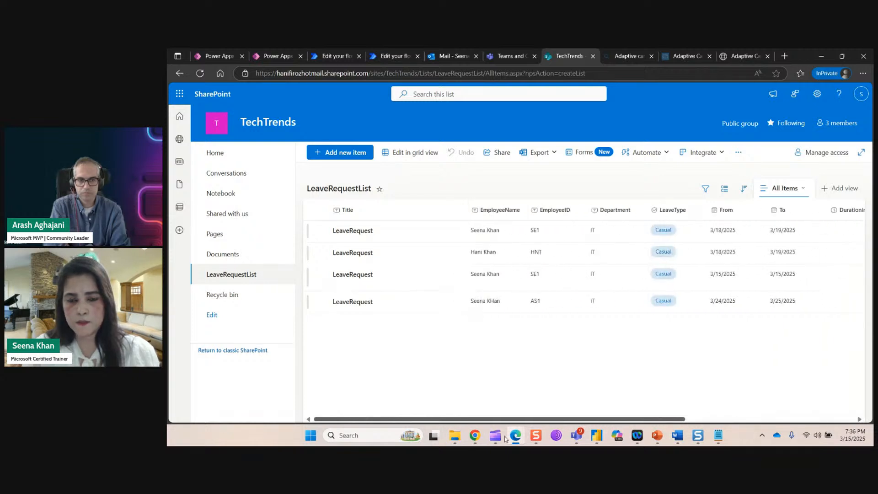
pyautogui.click(505, 55)
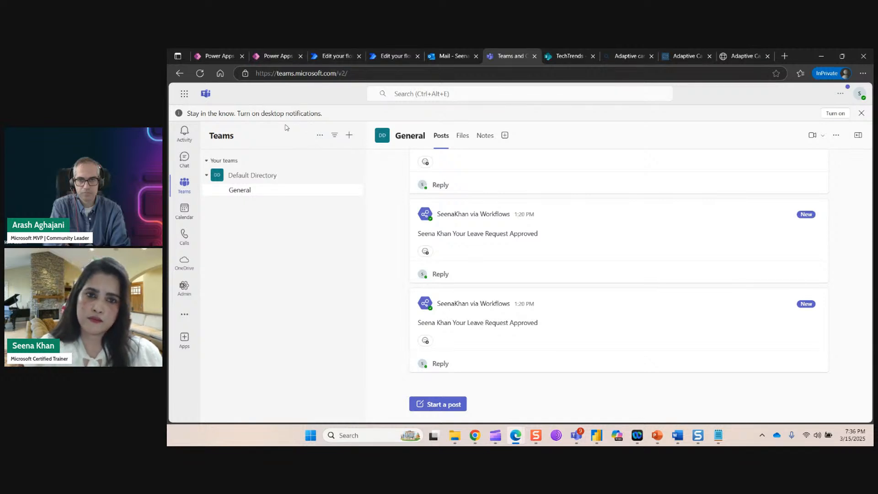
# Go from the designer to the LeaveRequestFlow details page and dismiss the flow-ready notice.
pyautogui.click(387, 57)
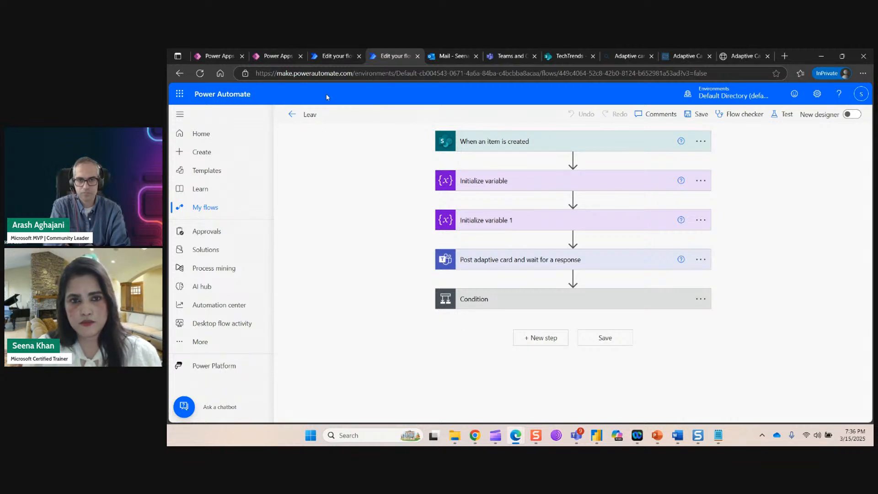
pyautogui.click(336, 56)
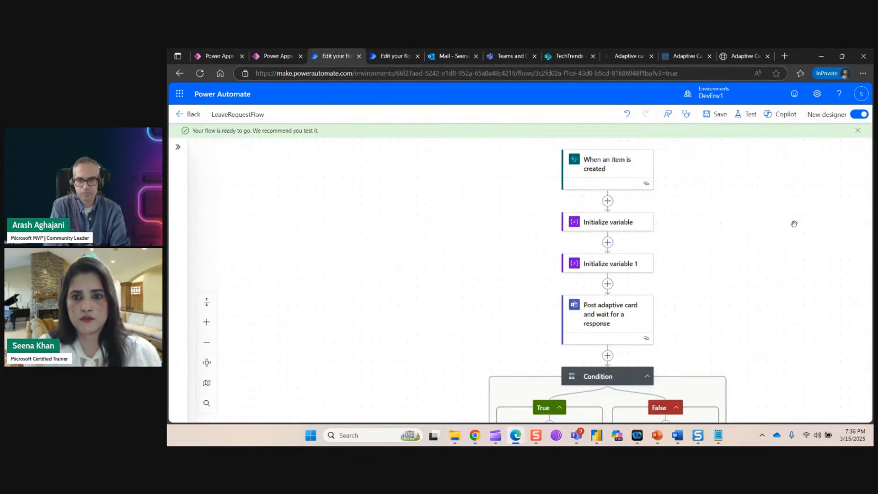
pyautogui.scroll(-1, 744, 221)
pyautogui.scroll(1, 744, 221)
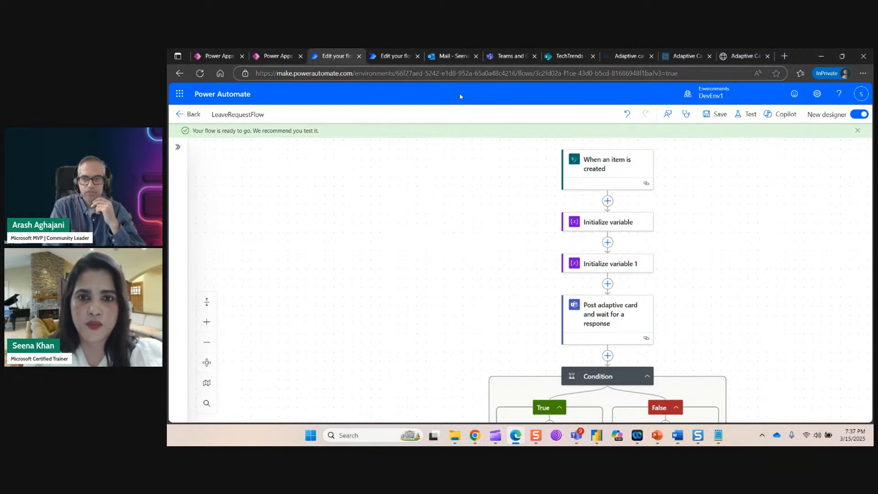
pyautogui.click(187, 114)
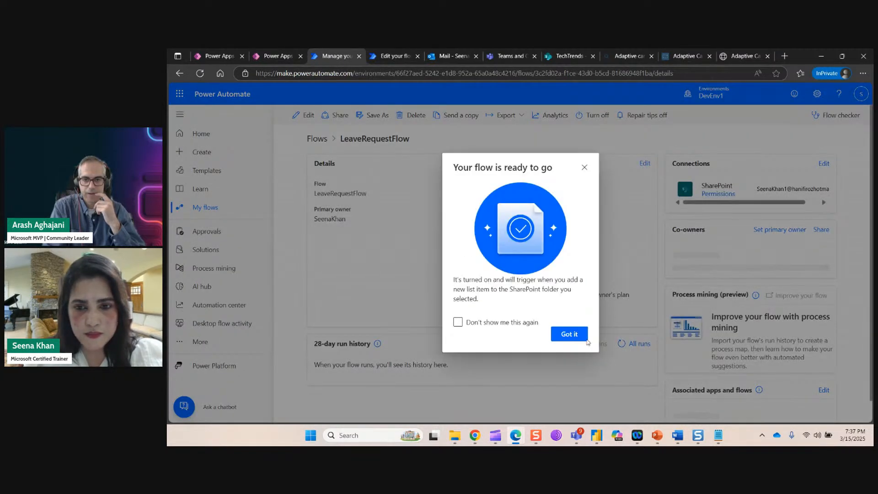
pyautogui.click(577, 334)
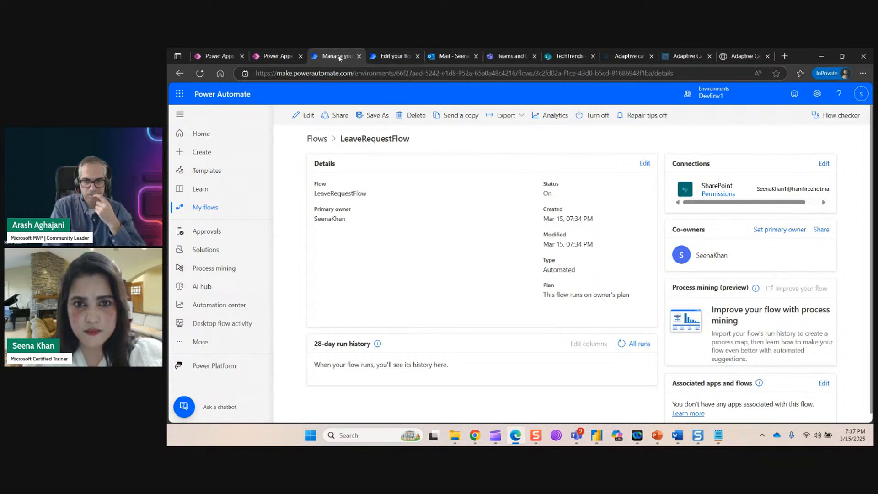
# Check the trigger watches LeaveRequestList on the TechTrends site, then save LeaveRequestFlow.
pyautogui.click(306, 115)
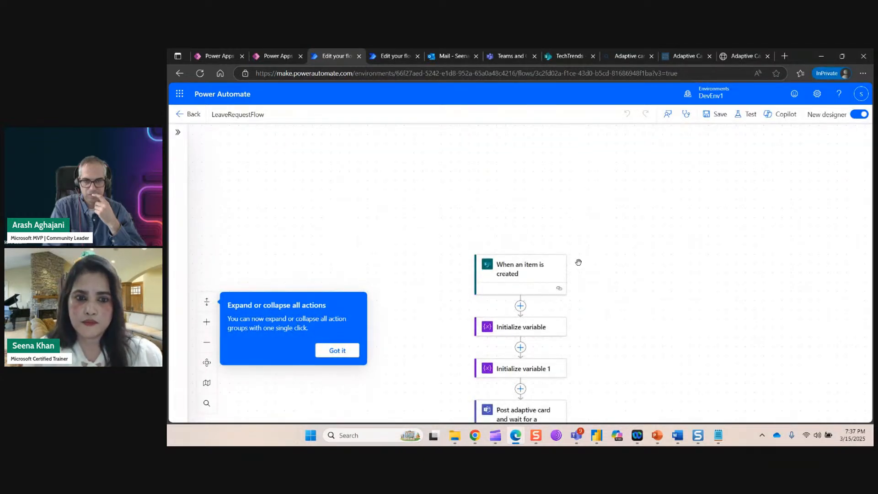
pyautogui.click(528, 268)
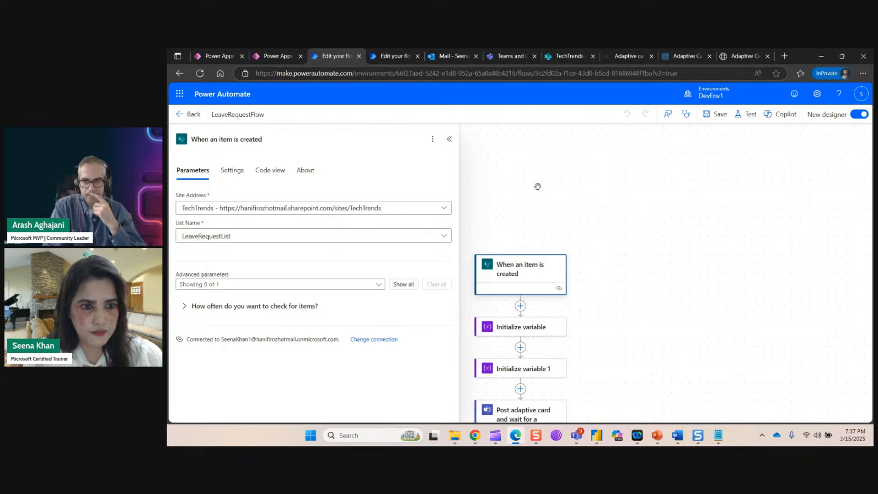
pyautogui.click(538, 187)
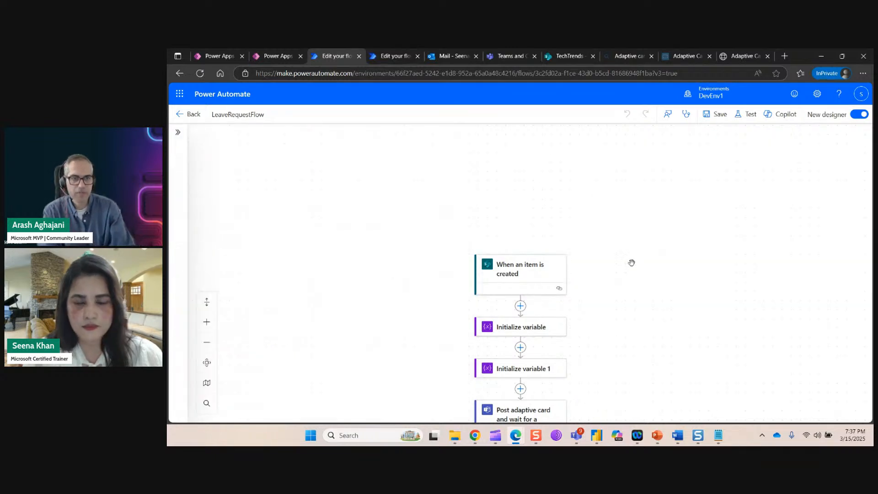
pyautogui.scroll(-3, 663, 257)
pyautogui.scroll(-3, 681, 271)
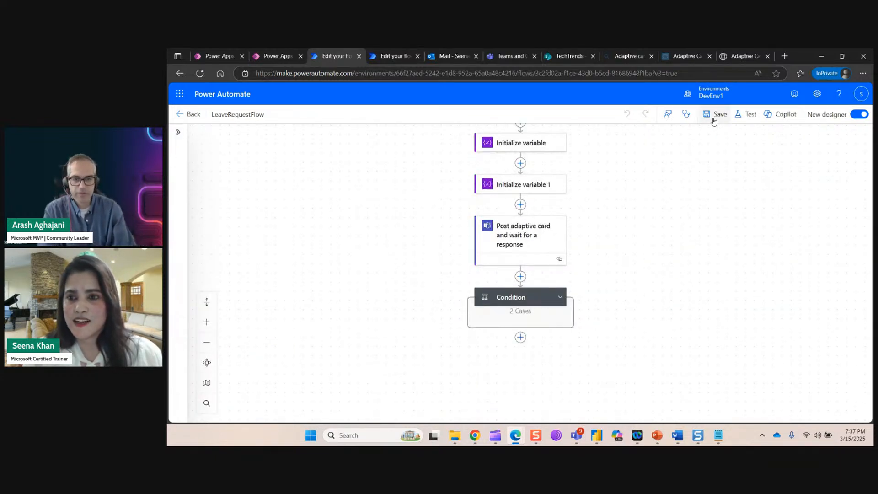
pyautogui.click(715, 116)
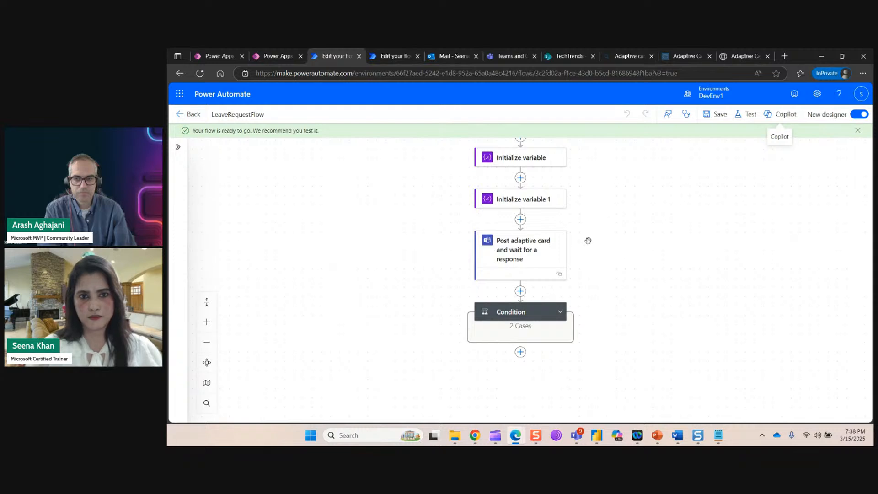
# Test the flow automatically with a recently used trigger and check Teams for the Pending card.
pyautogui.click(747, 114)
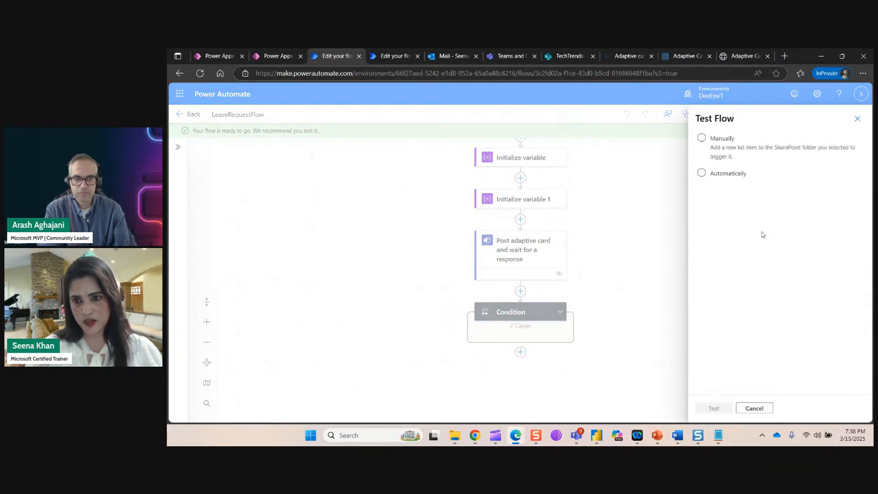
pyautogui.click(702, 173)
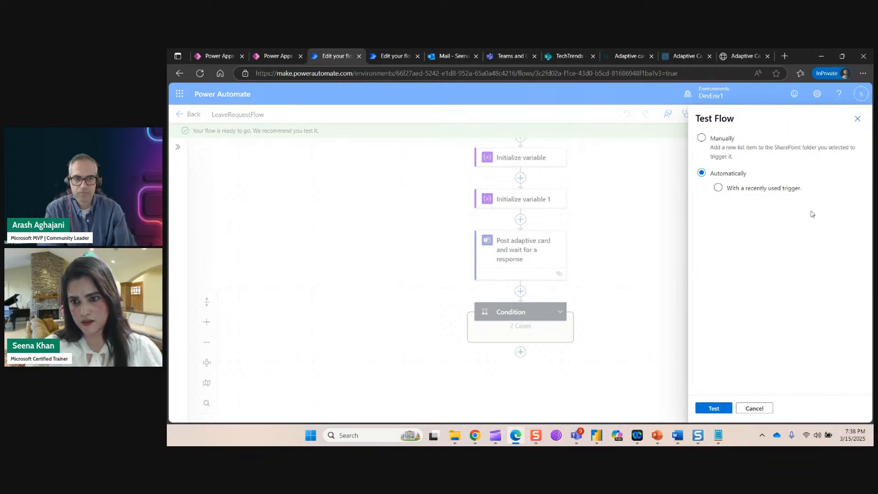
pyautogui.click(719, 188)
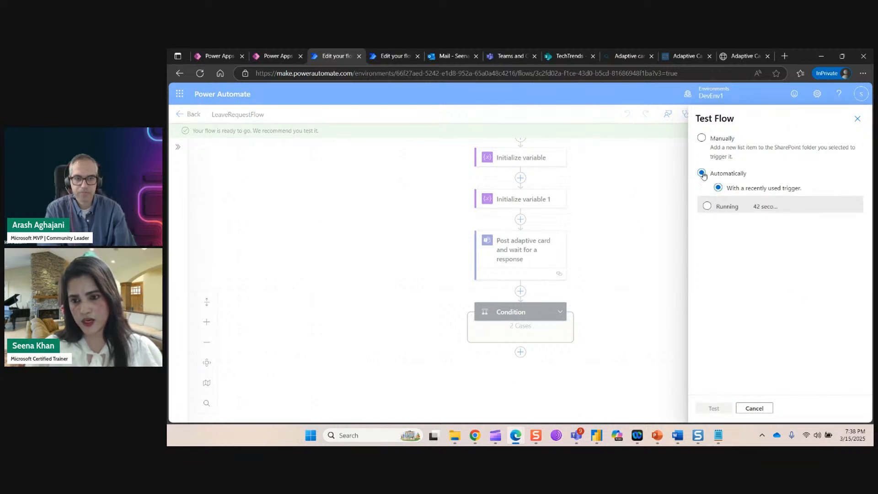
pyautogui.click(754, 408)
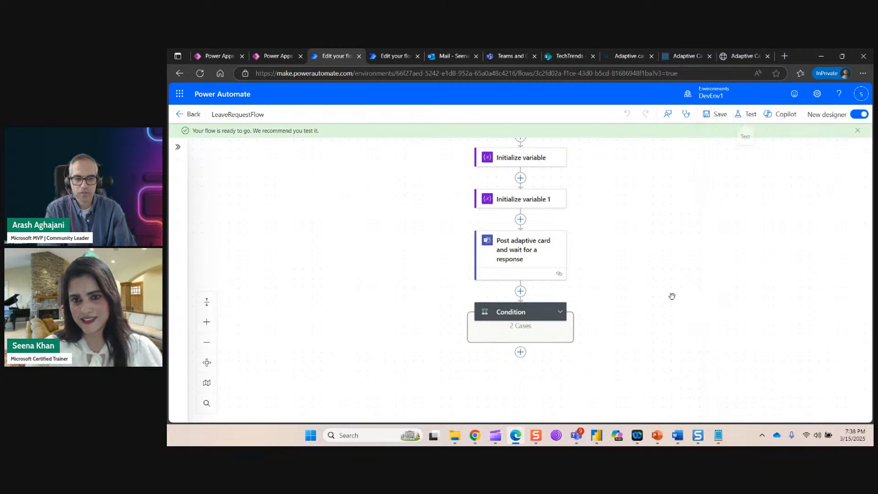
pyautogui.click(512, 56)
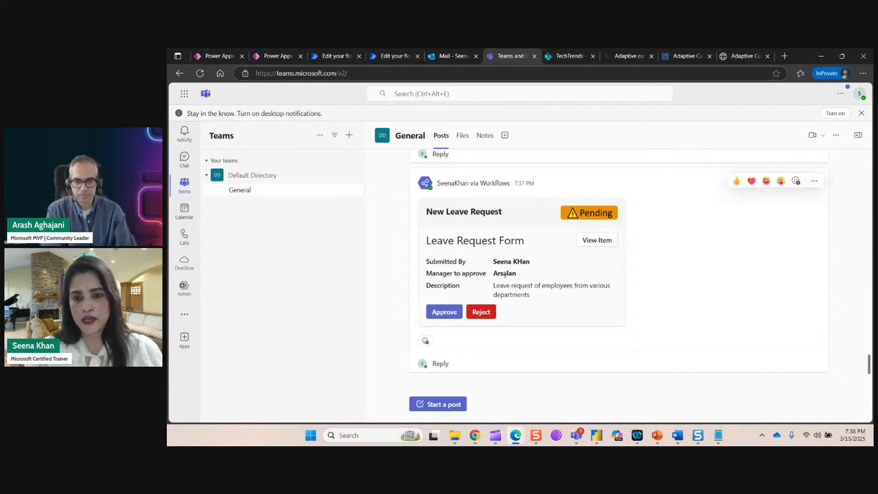
# Approve the New Leave Request card in Teams, then return to the flow designer.
pyautogui.click(447, 315)
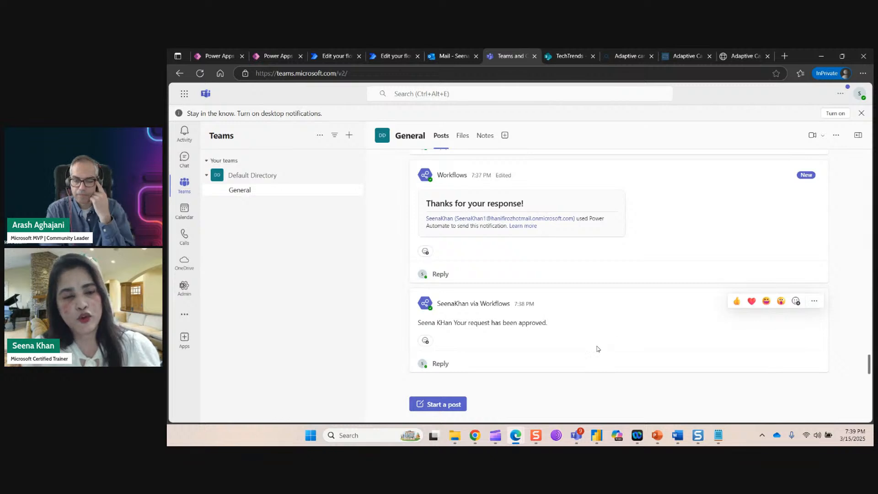
pyautogui.click(338, 57)
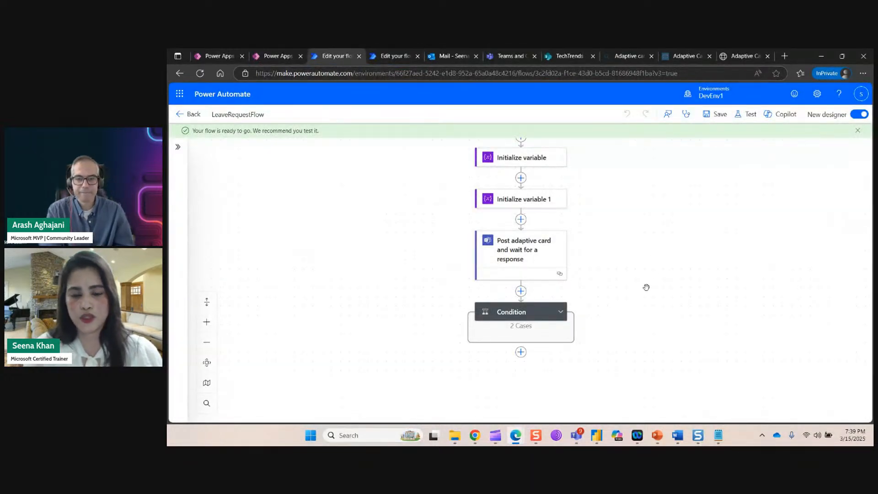
# Reload LeaveRequestList to see the 3/24–3/25 request marked Approved, then return to the Power Apps form.
pyautogui.click(555, 58)
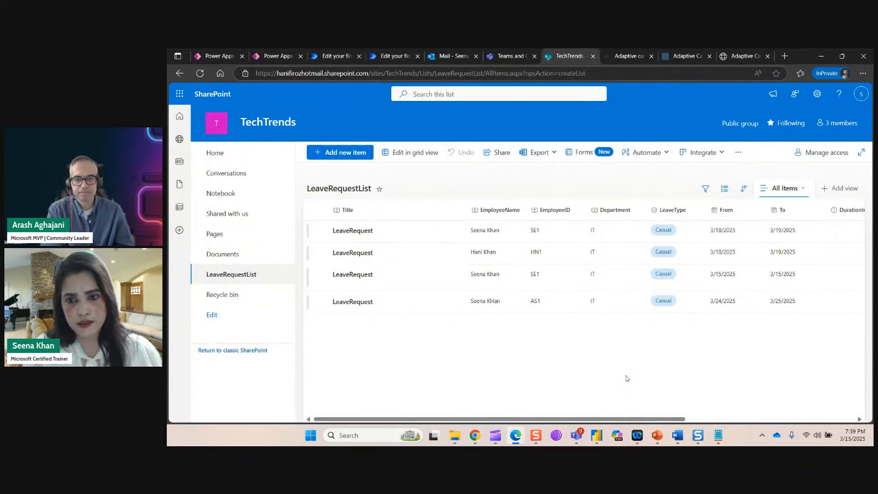
pyautogui.click(200, 74)
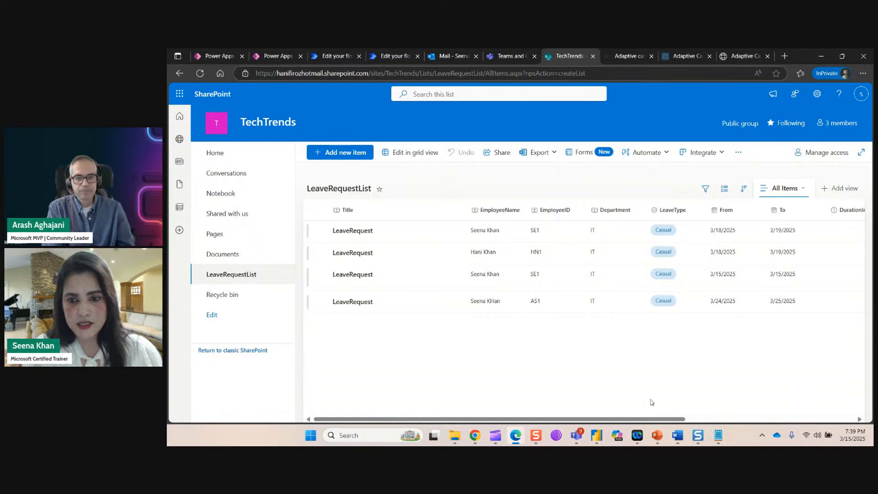
pyautogui.moveTo(674, 418); pyautogui.dragTo(843, 418)
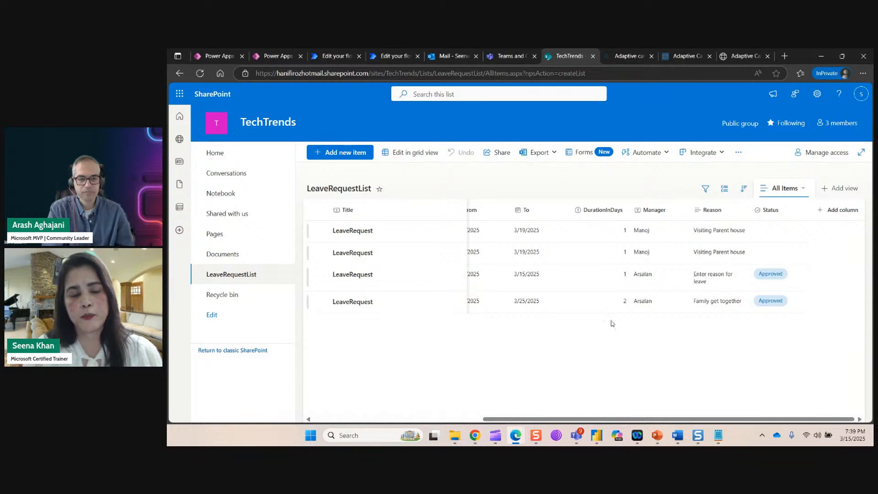
pyautogui.click(284, 58)
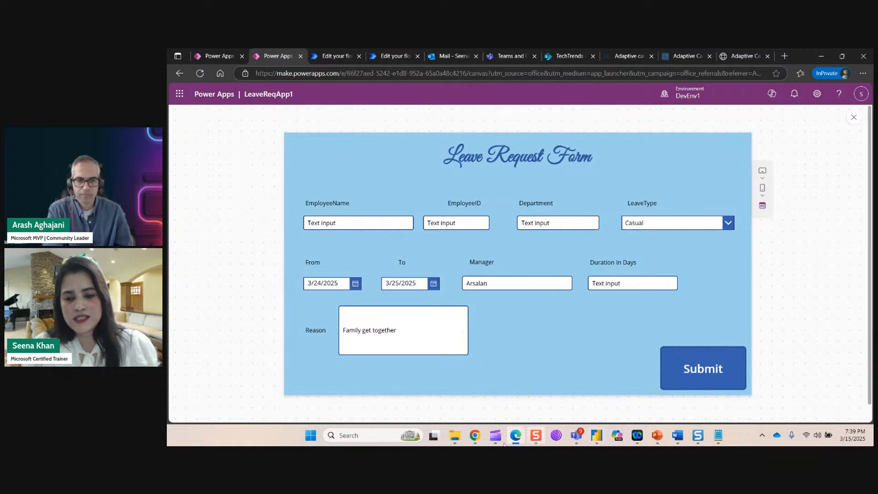
# Bring the StreamYard studio window back to the front from the Chrome taskbar.
pyautogui.moveTo(475, 440)
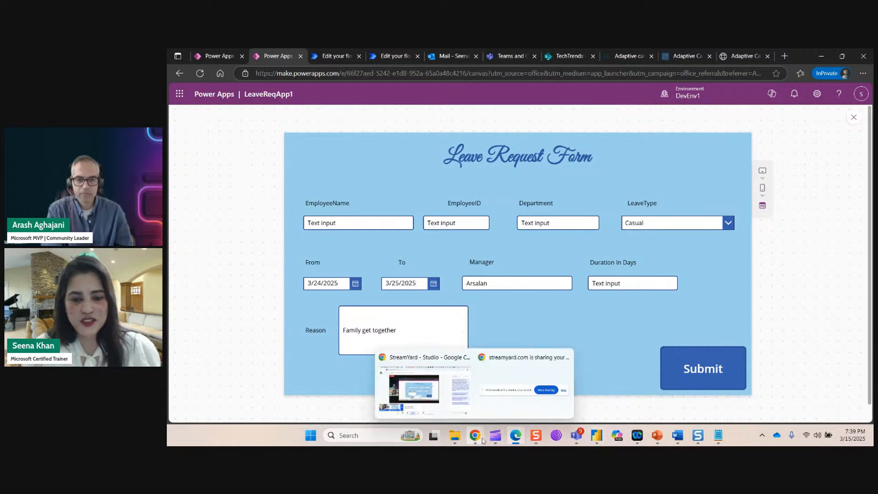
pyautogui.click(431, 393)
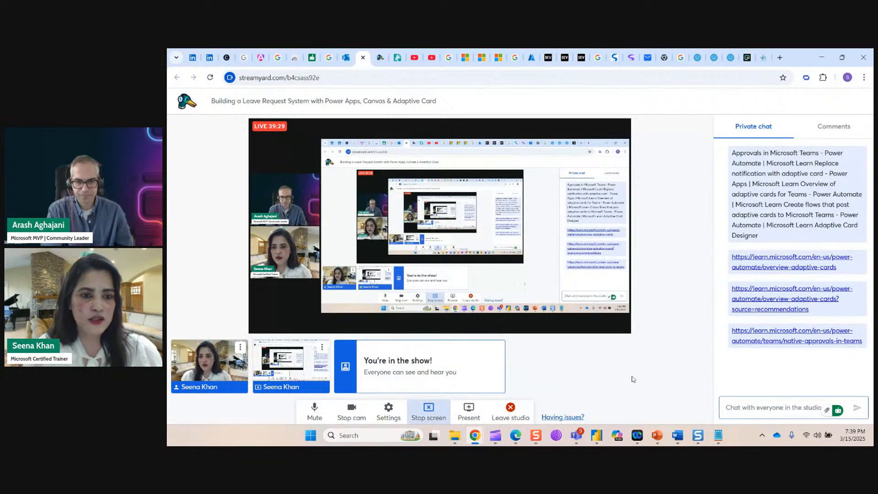
pyautogui.moveTo(647, 428)
pyautogui.rightClick(678, 435)
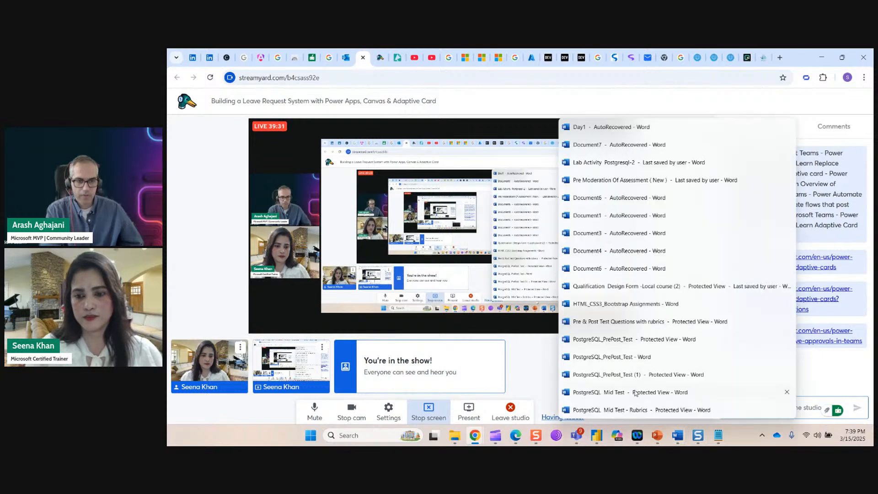
pyautogui.press('Escape')
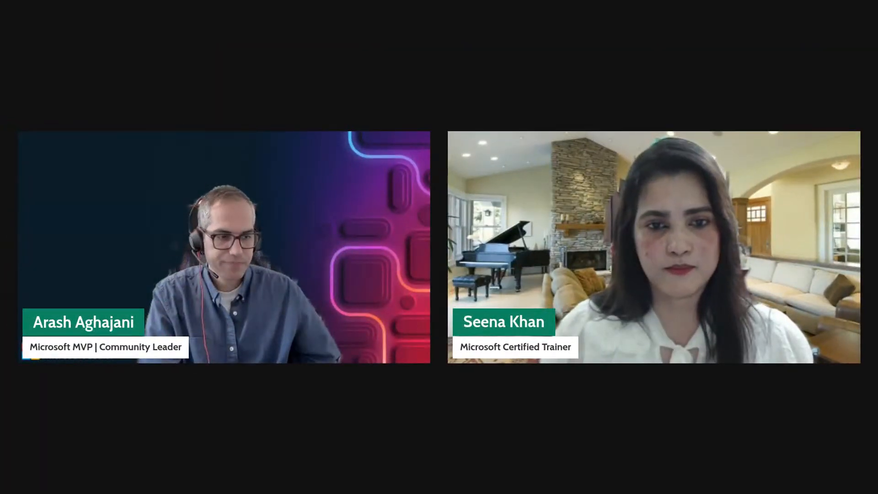